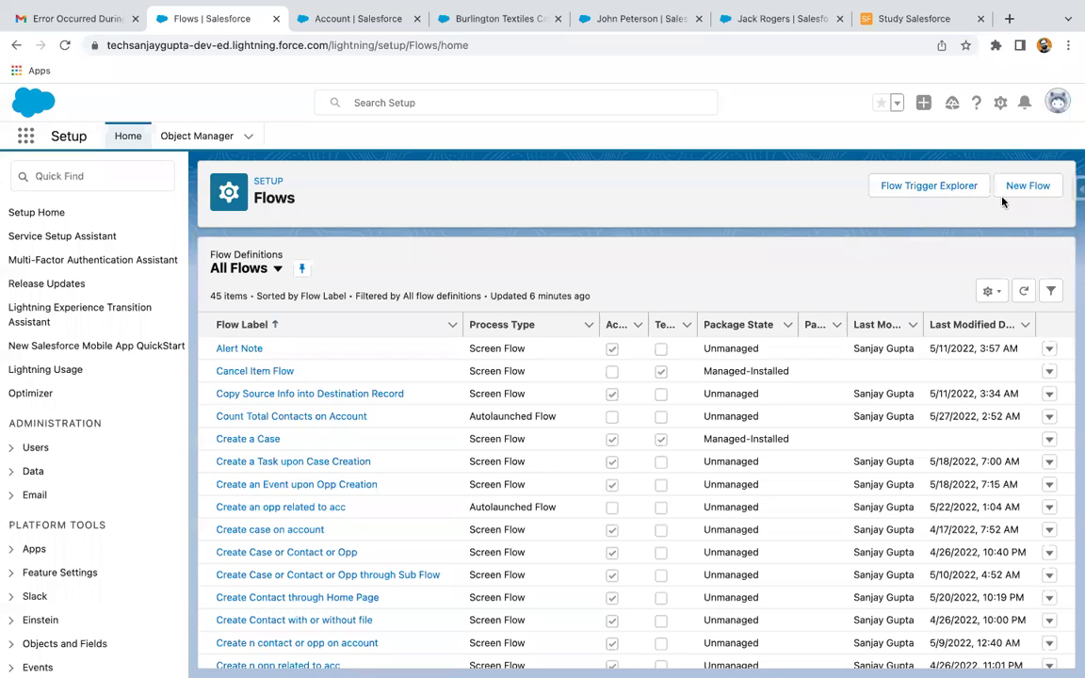
- Create a new record-triggered flow
click(1034, 186)
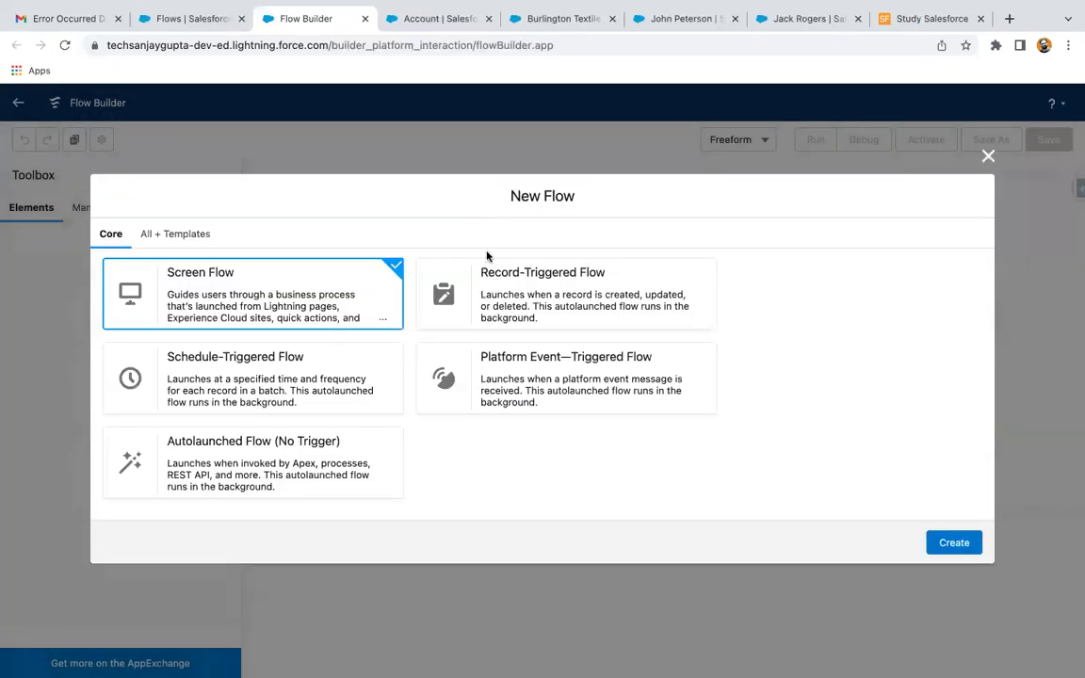
click(461, 269)
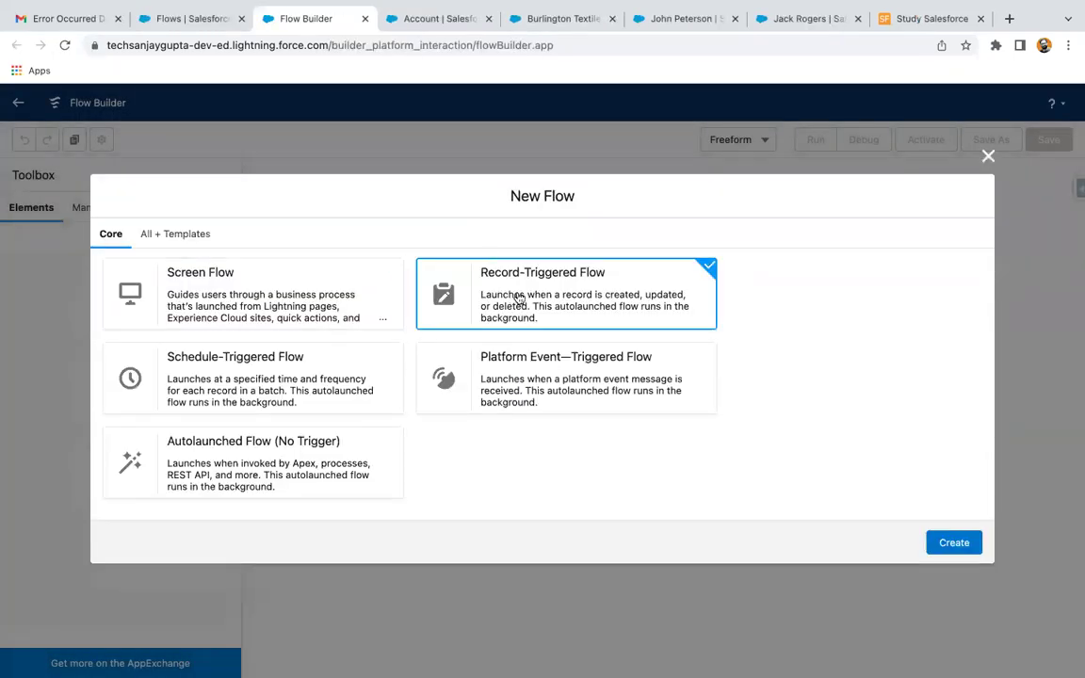
click(954, 544)
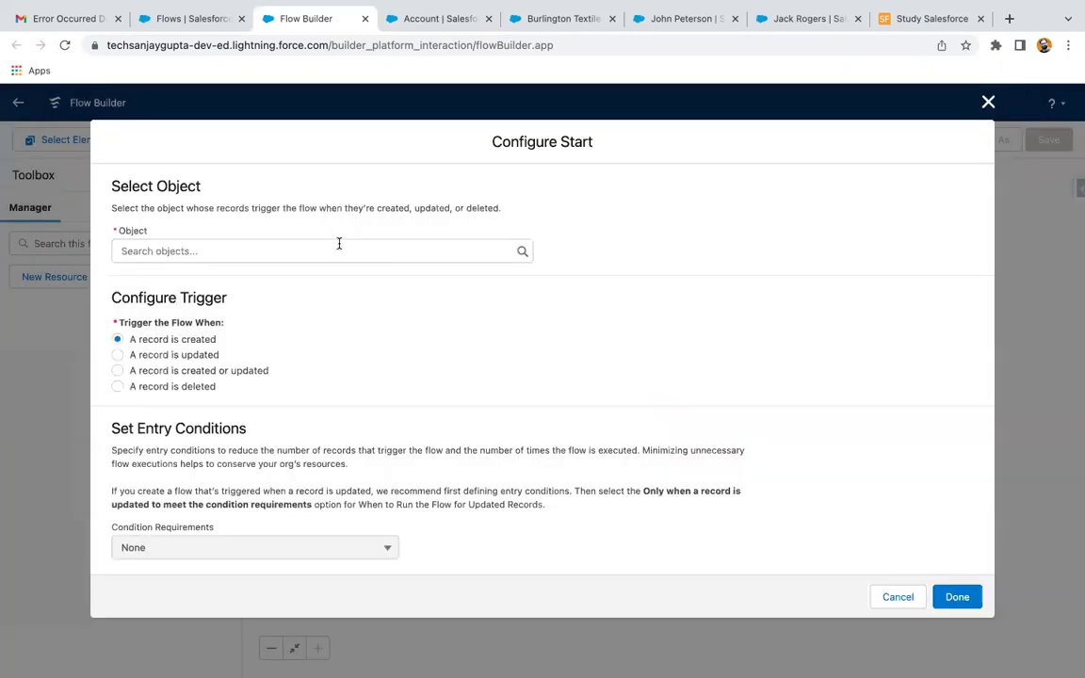
- Set the flow's triggering object to Account and have it run when a record is updated
click(339, 244)
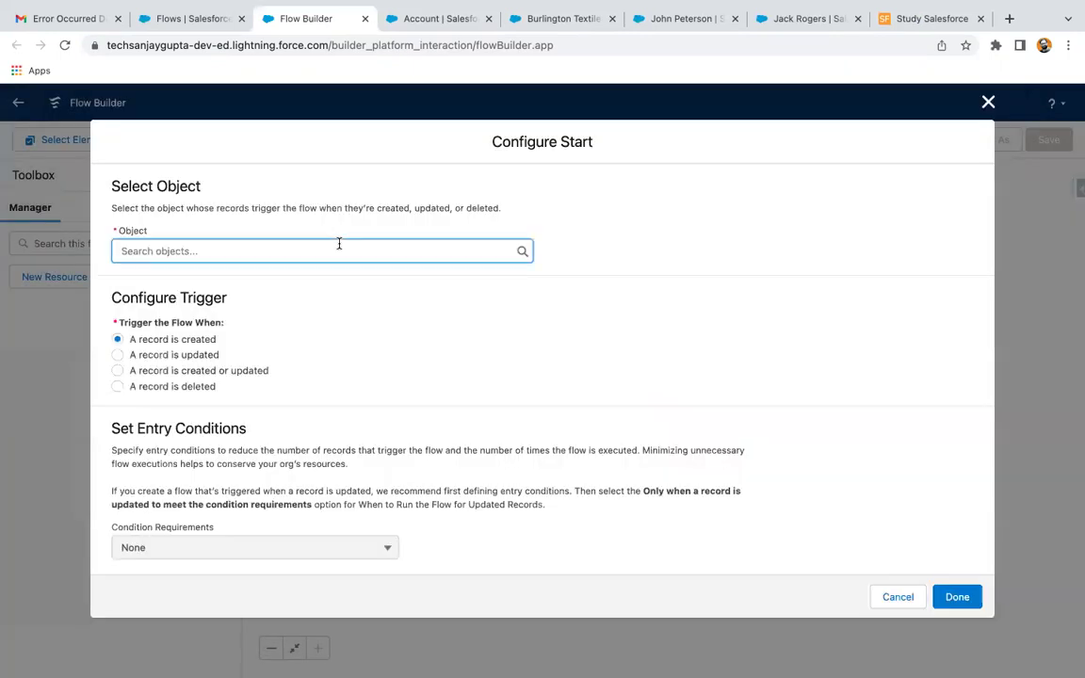
text(acc)
click(239, 286)
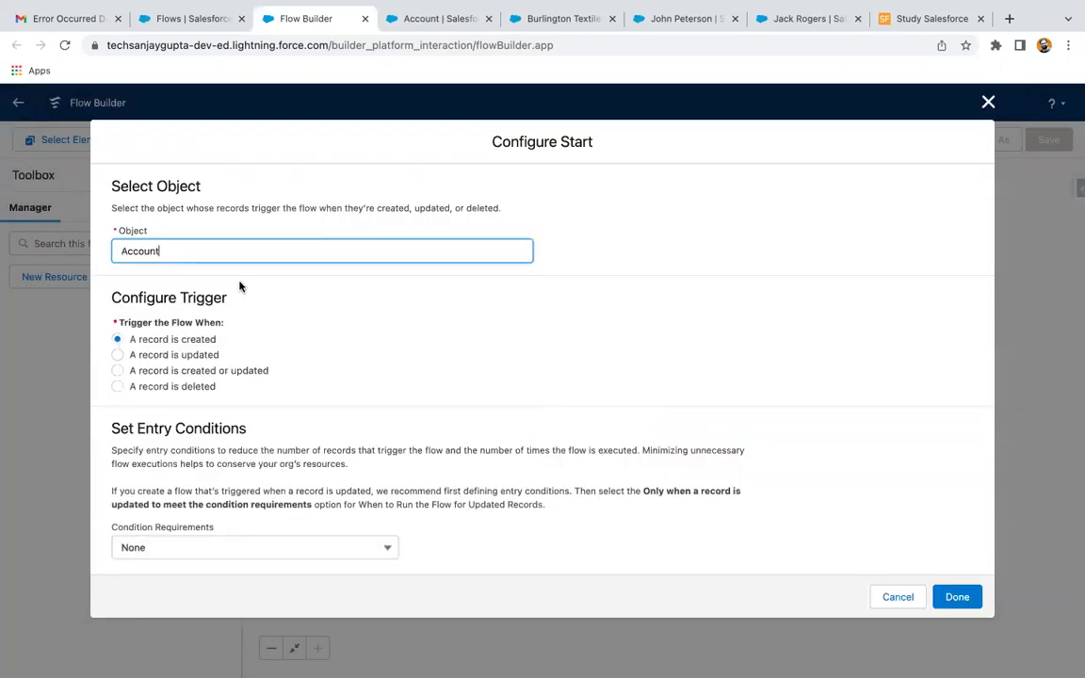
click(188, 356)
- Require all entry conditions to be met and add a condition on the Phone field with the Is Changed operator
scroll(291, 370, down, 3)
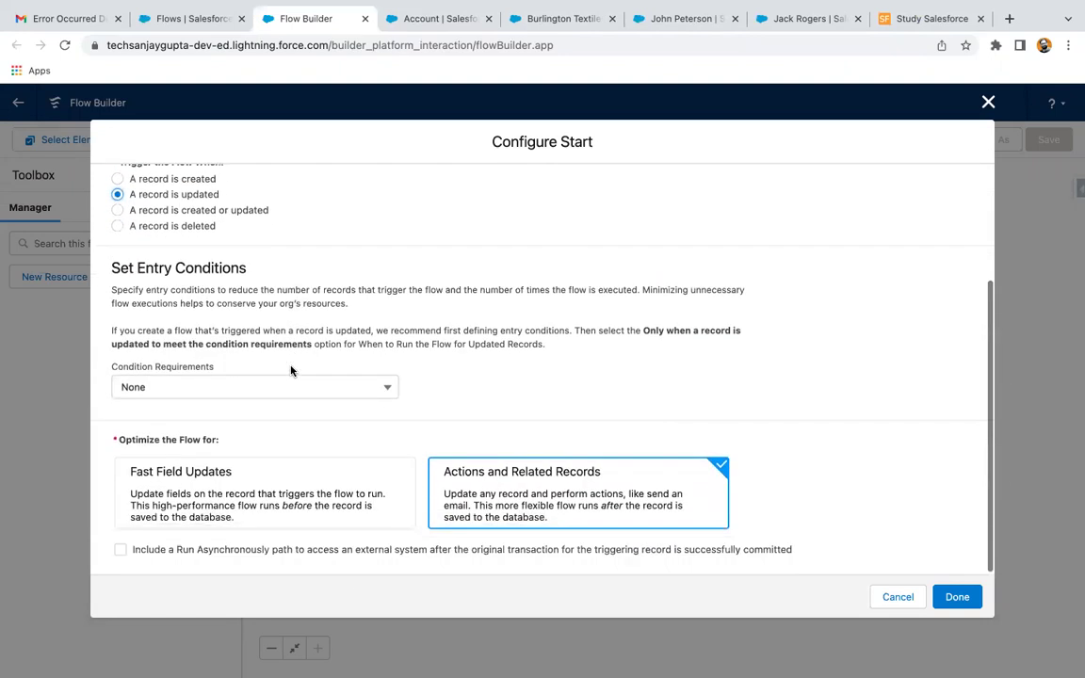
click(230, 384)
click(217, 441)
scroll(241, 427, down, 3)
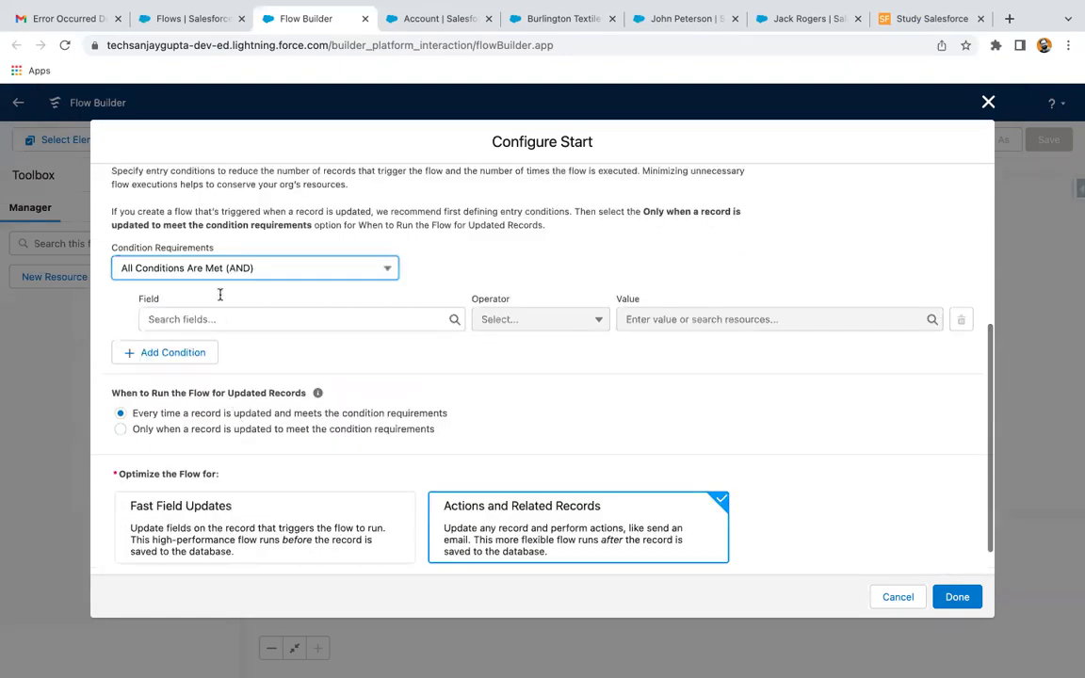
click(221, 297)
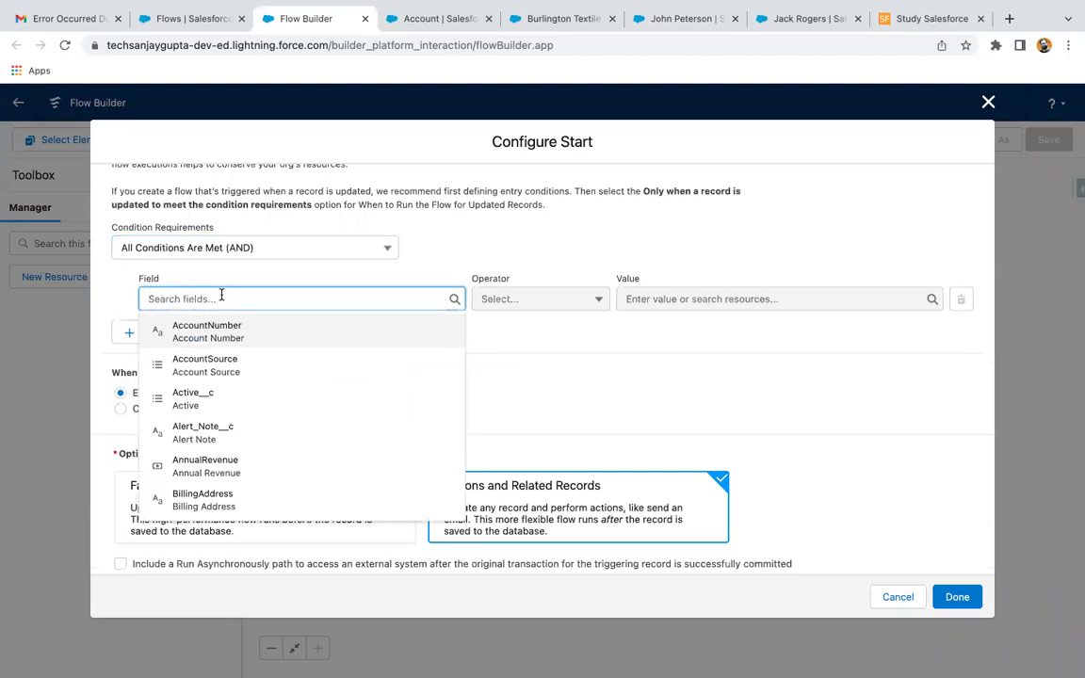
text(phone)
click(194, 336)
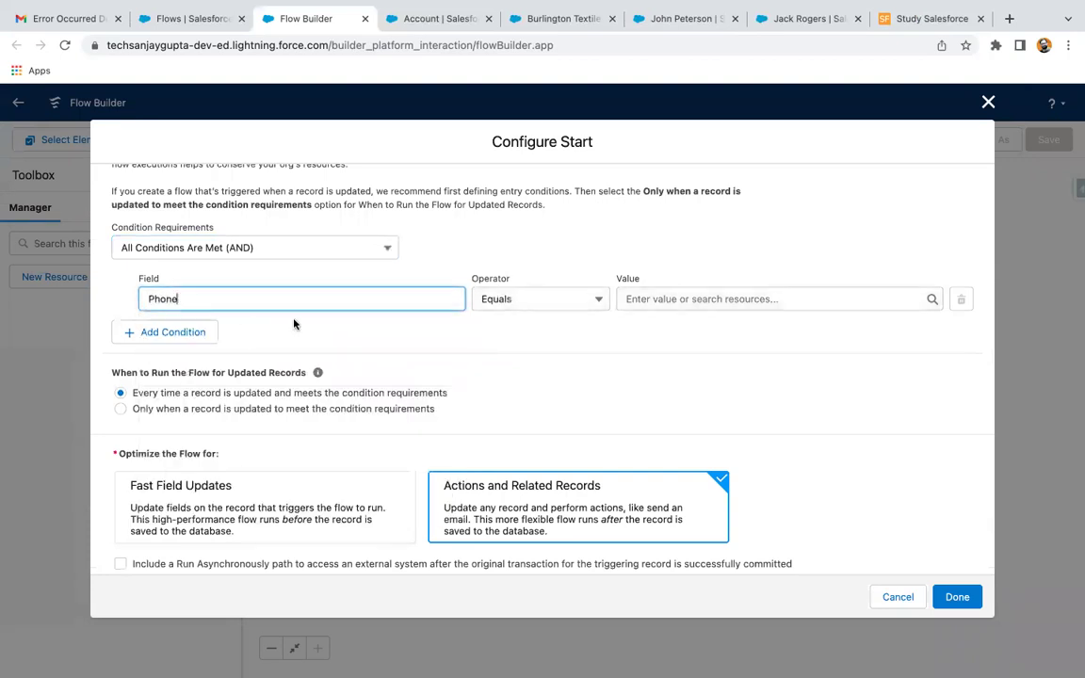
click(516, 299)
click(543, 487)
- Set the Phone condition's value to the True global constant and finish the start configuration
click(679, 294)
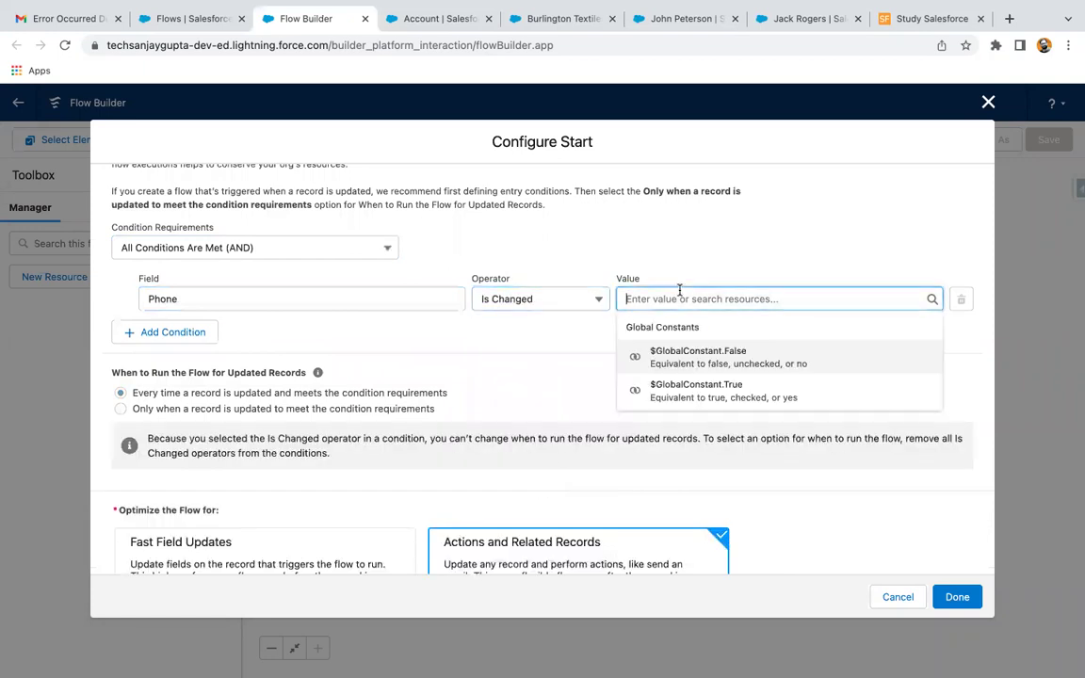
click(683, 357)
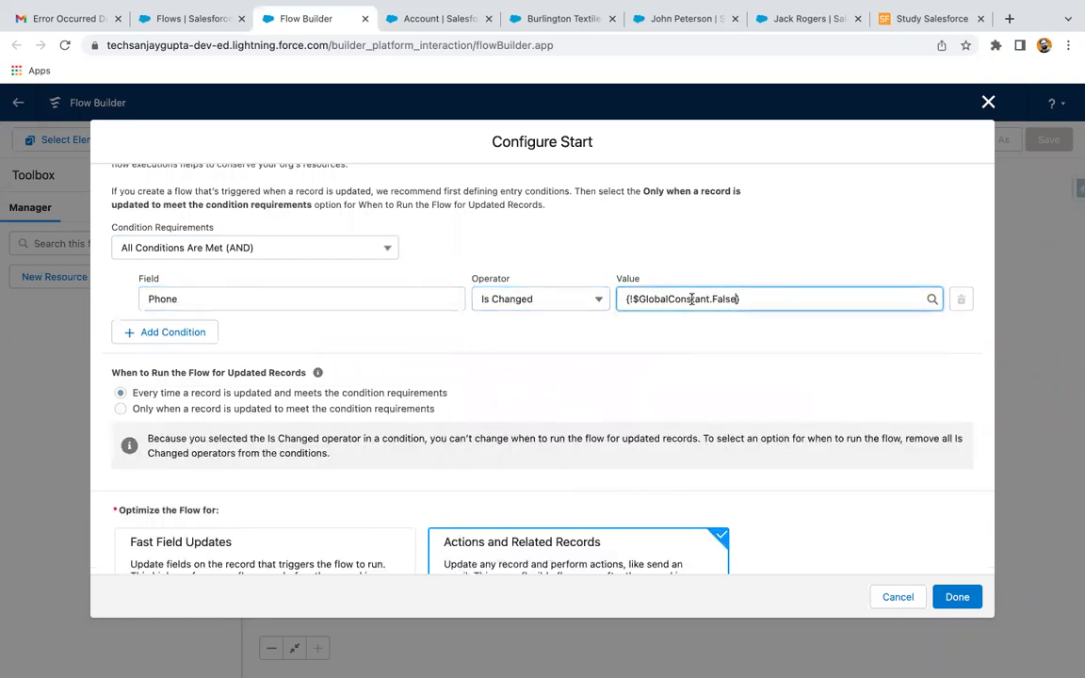
key(ctrl+a)
key(BackSpace)
text(true)
click(659, 350)
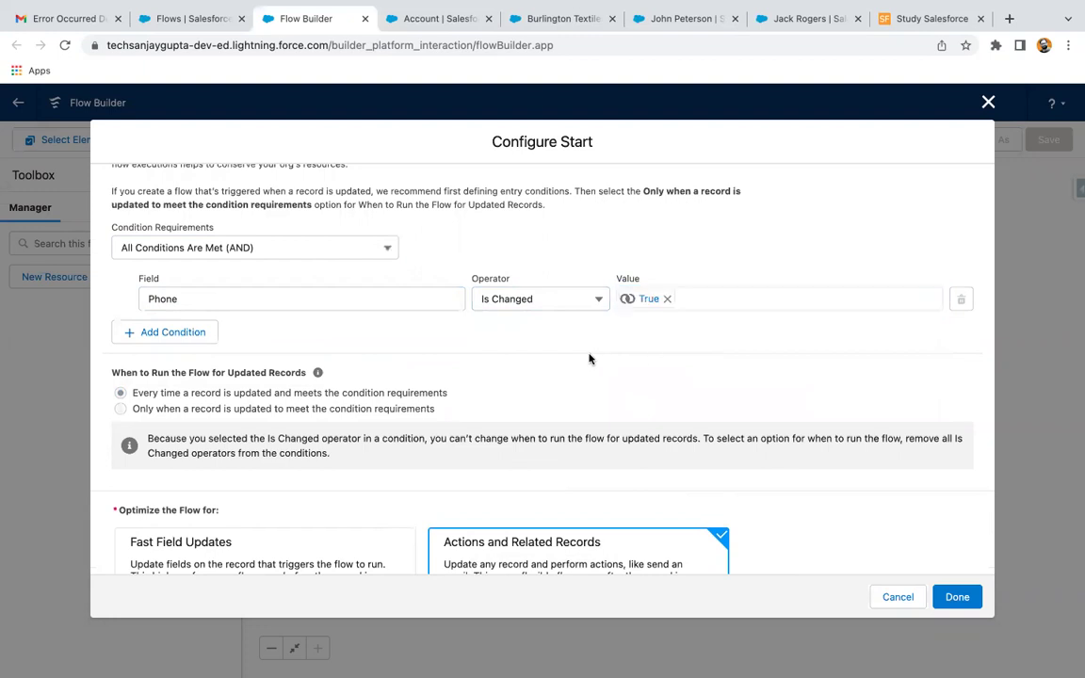
scroll(463, 410, down, 1)
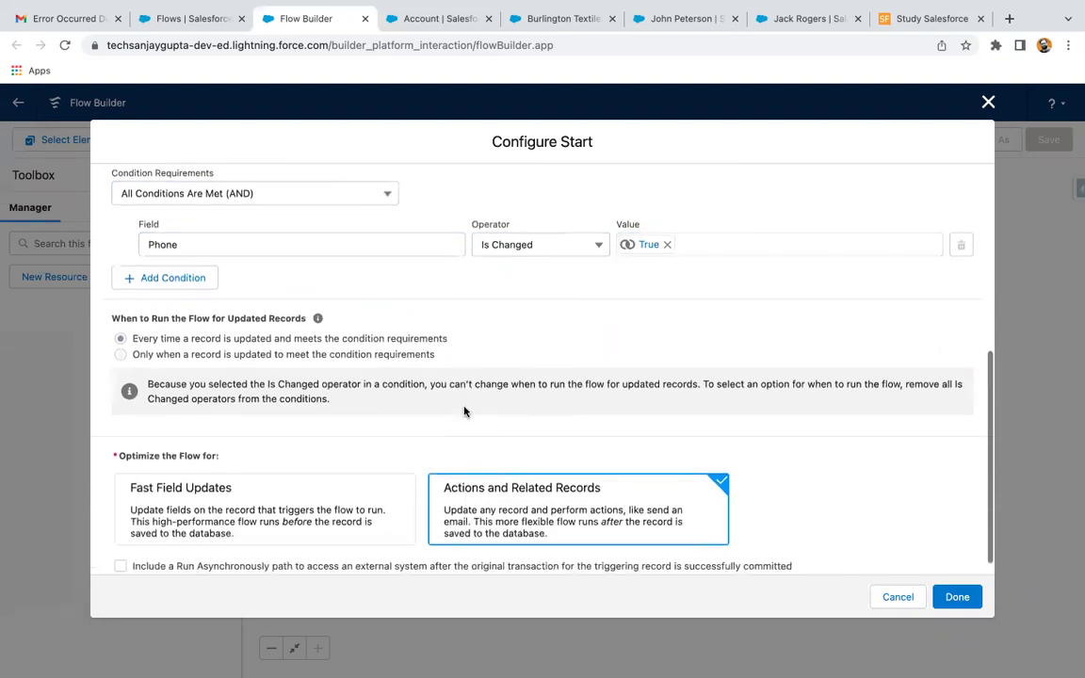
scroll(463, 410, down, 1)
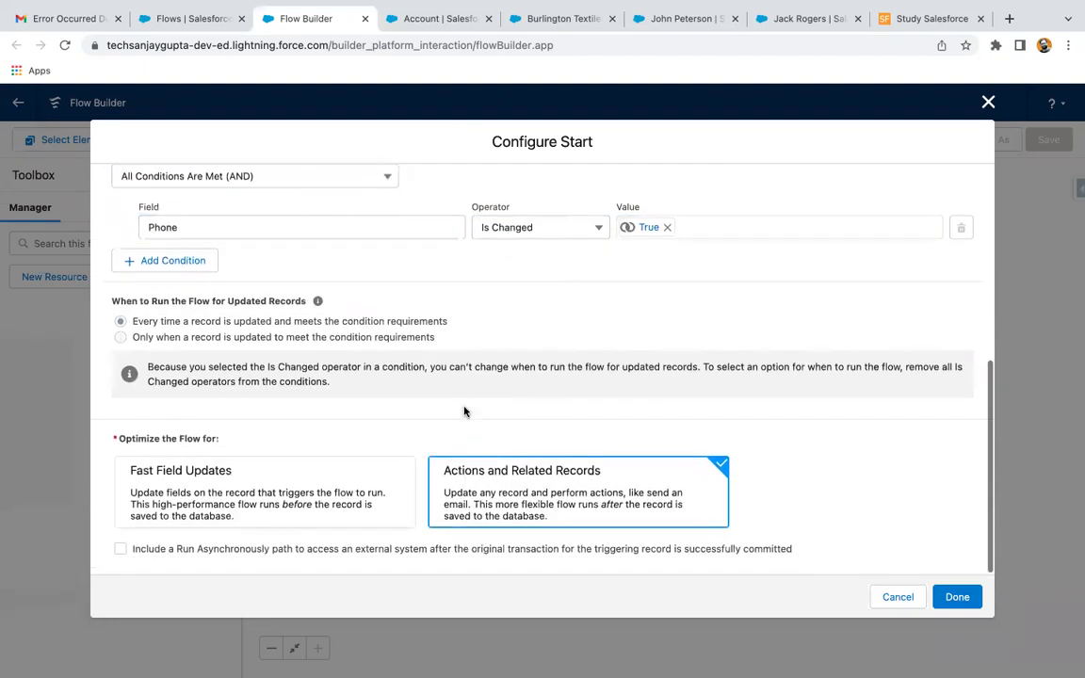
click(957, 598)
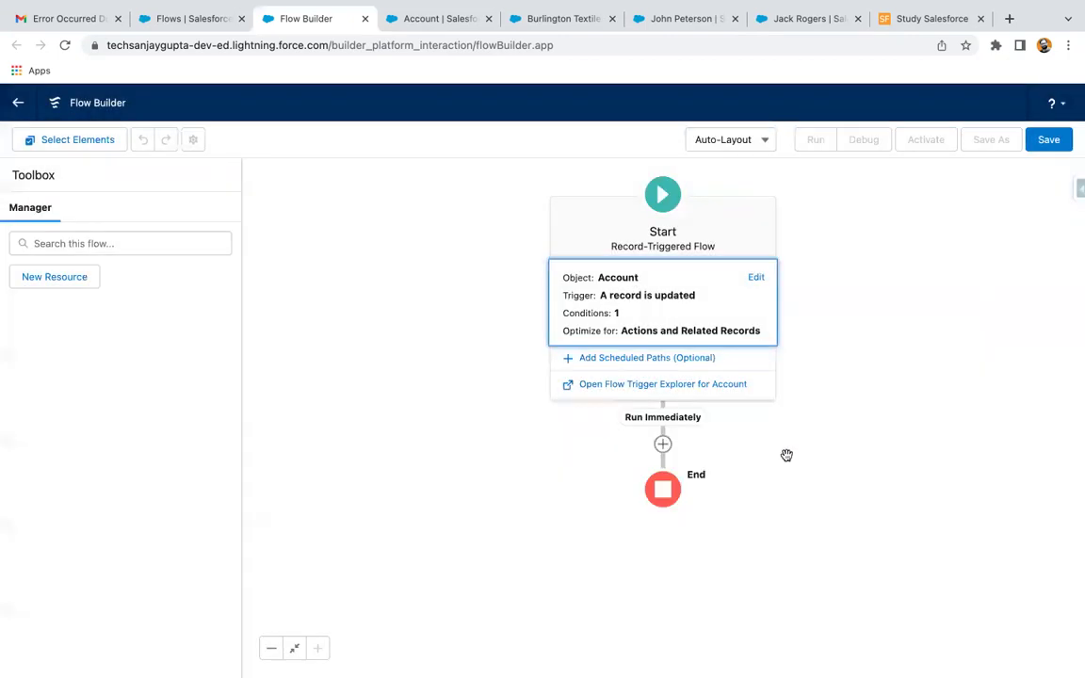
- Add a Get Records element between the start and the end of the flow
drag(788, 455, 526, 399)
click(526, 399)
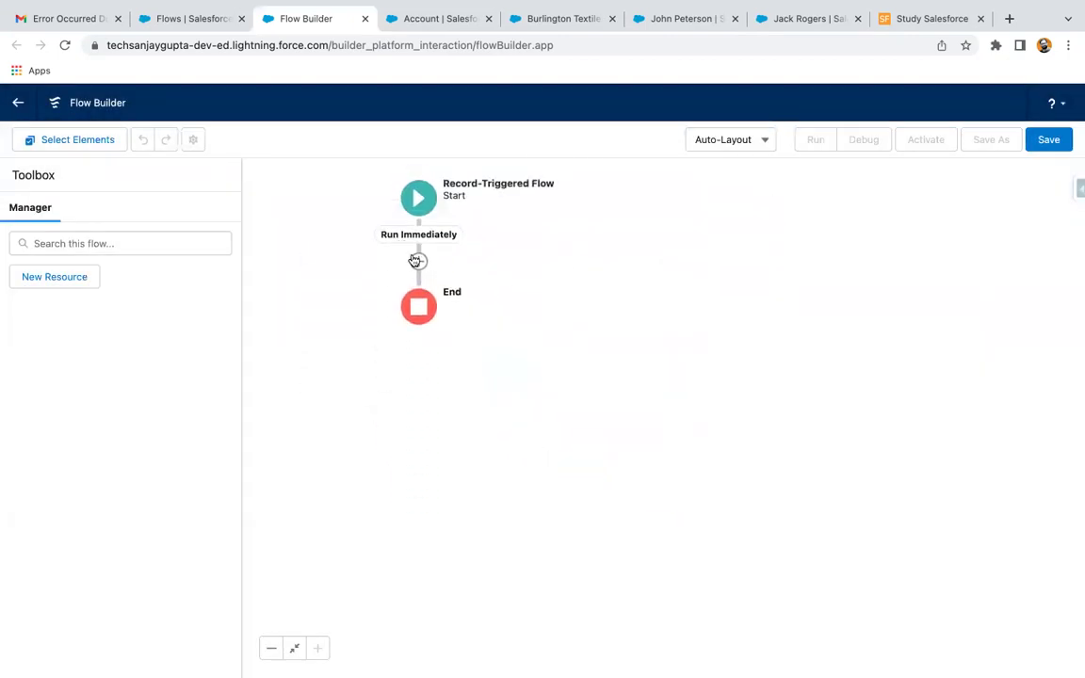
click(418, 262)
scroll(394, 447, down, 4)
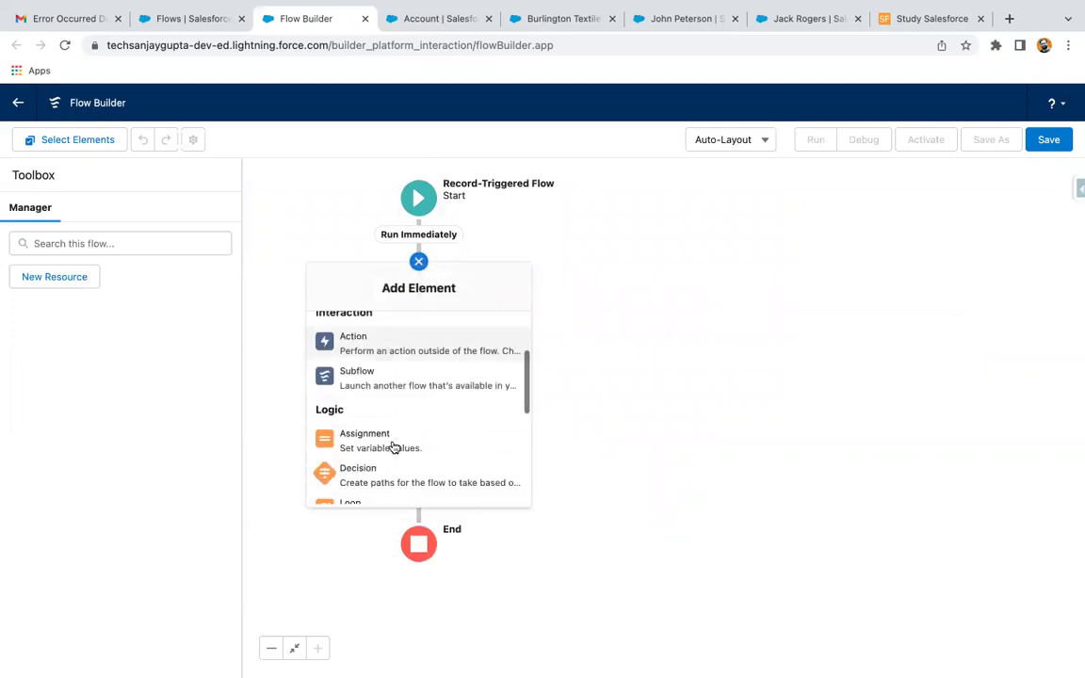
scroll(394, 446, down, 4)
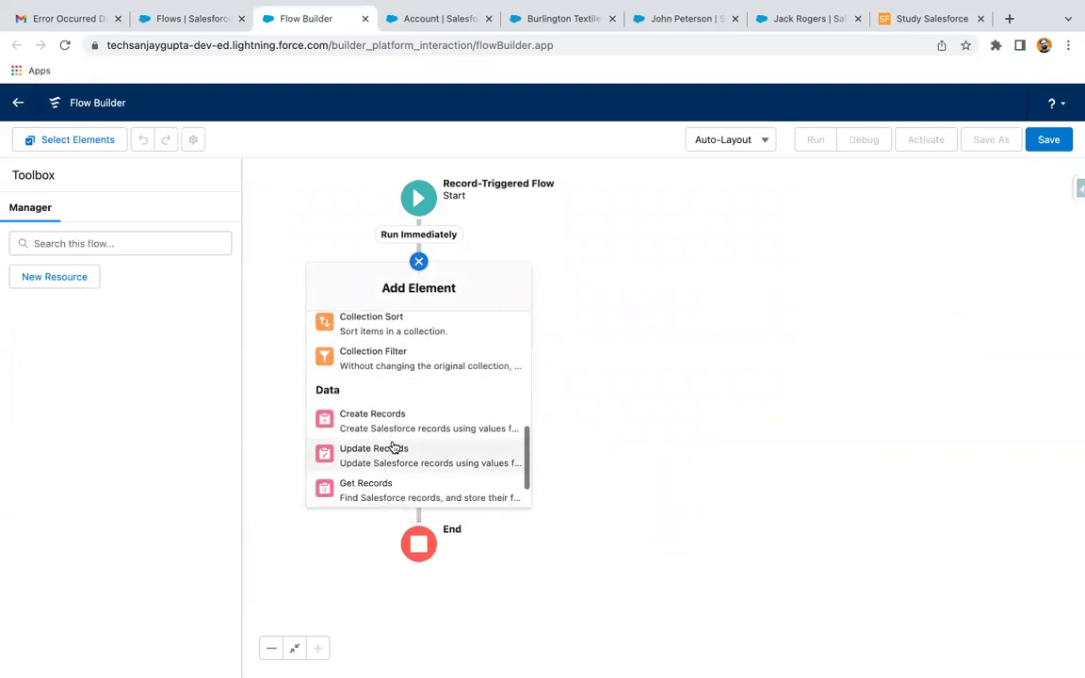
scroll(396, 440, down, 2)
click(372, 449)
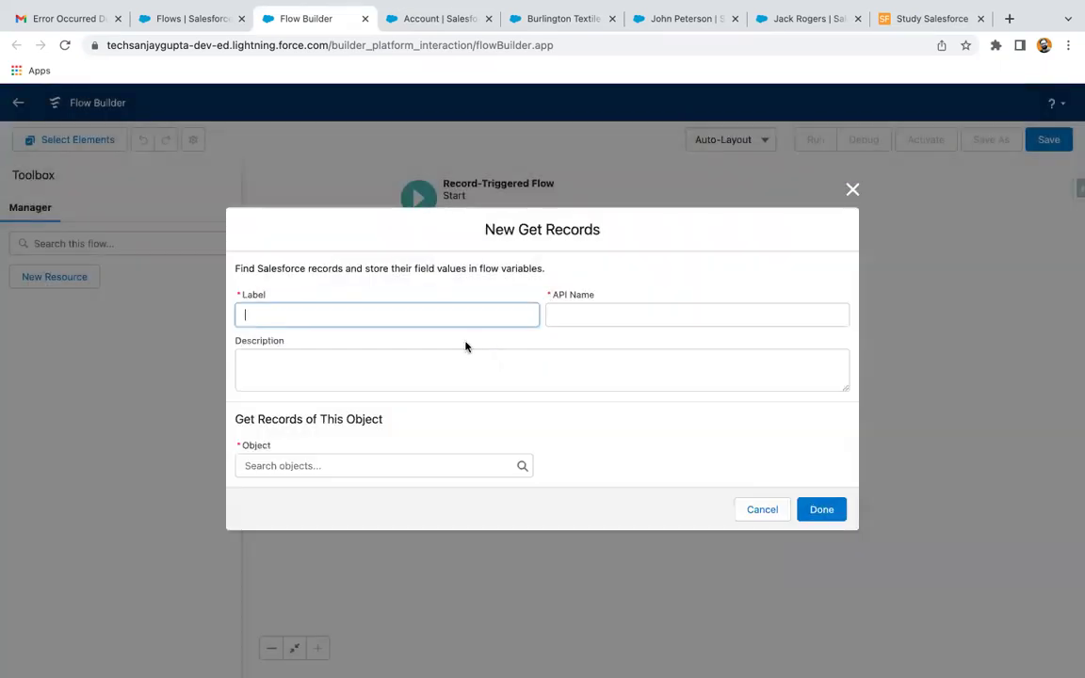
- Label the Get Records element "Get Contacts", with the API name Get_Contacts
text(Get Re)
key(BackSpace)
key(BackSpace)
key(BackSpace)
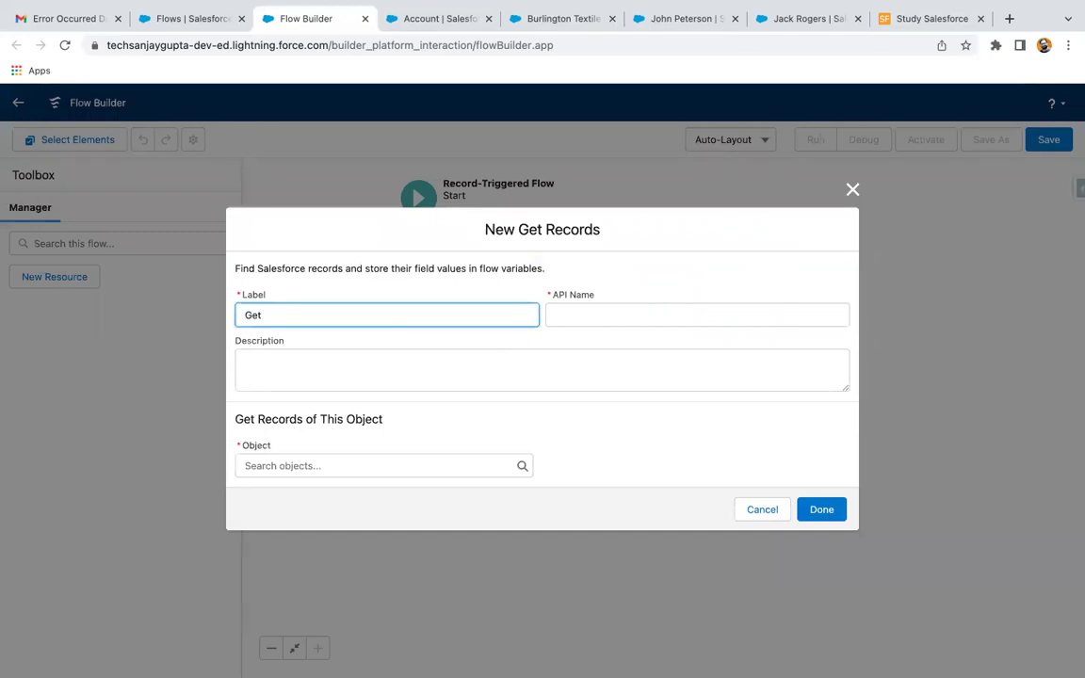
text(Contacts)
click(513, 406)
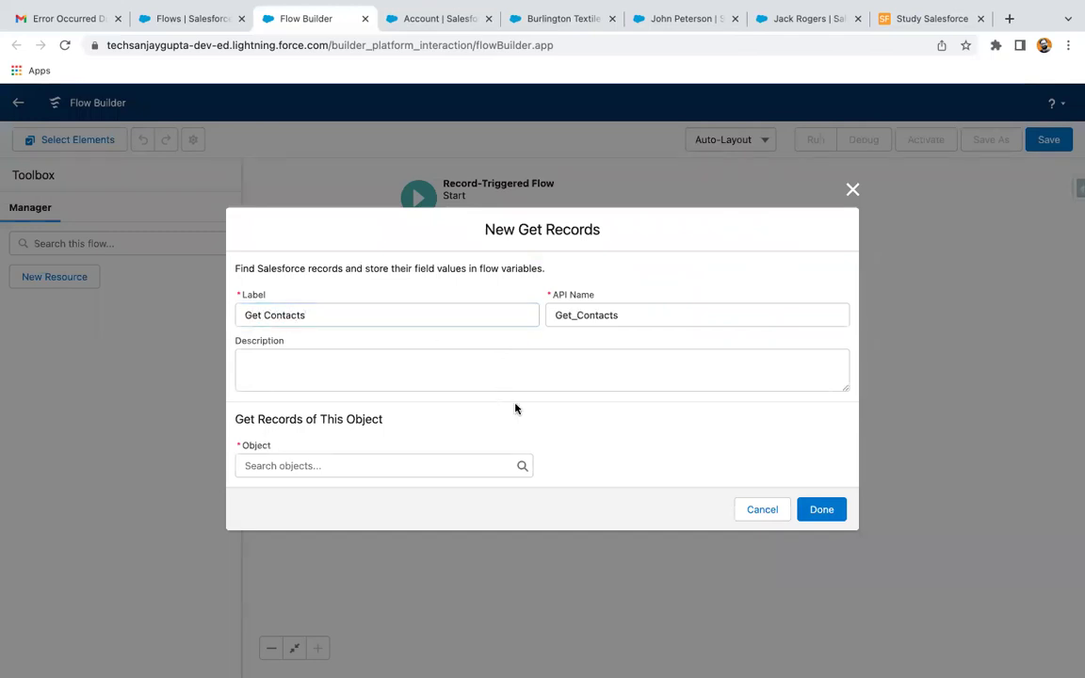
- Set Contact as the object whose records the element retrieves
click(373, 467)
text(contact)
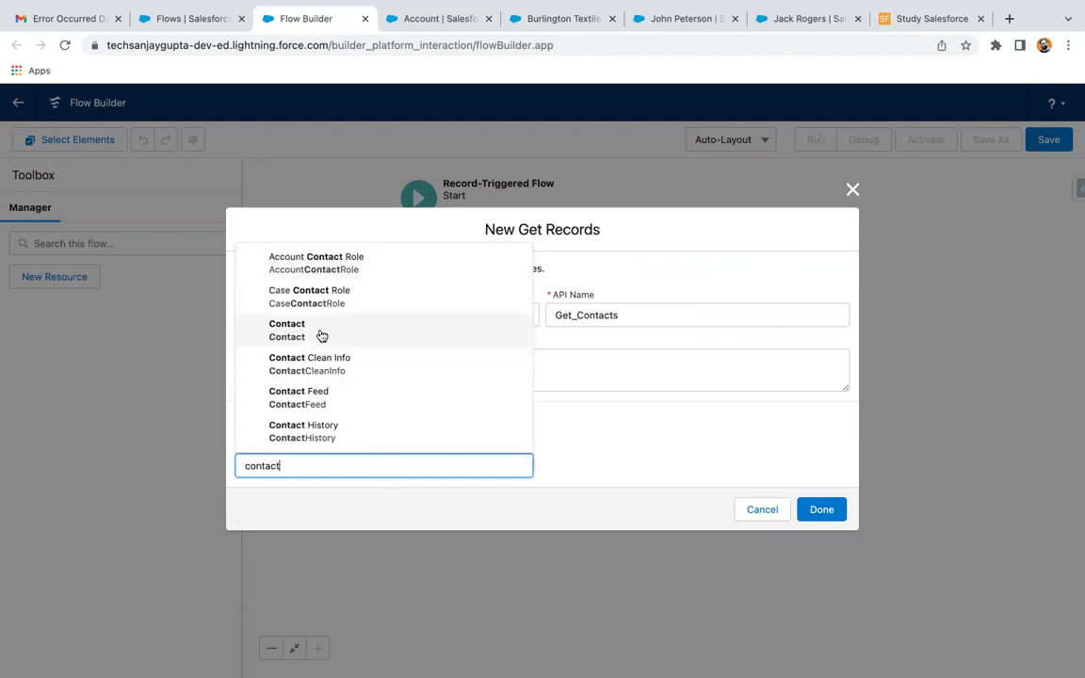
click(322, 335)
scroll(404, 381, down, 3)
scroll(405, 372, down, 1)
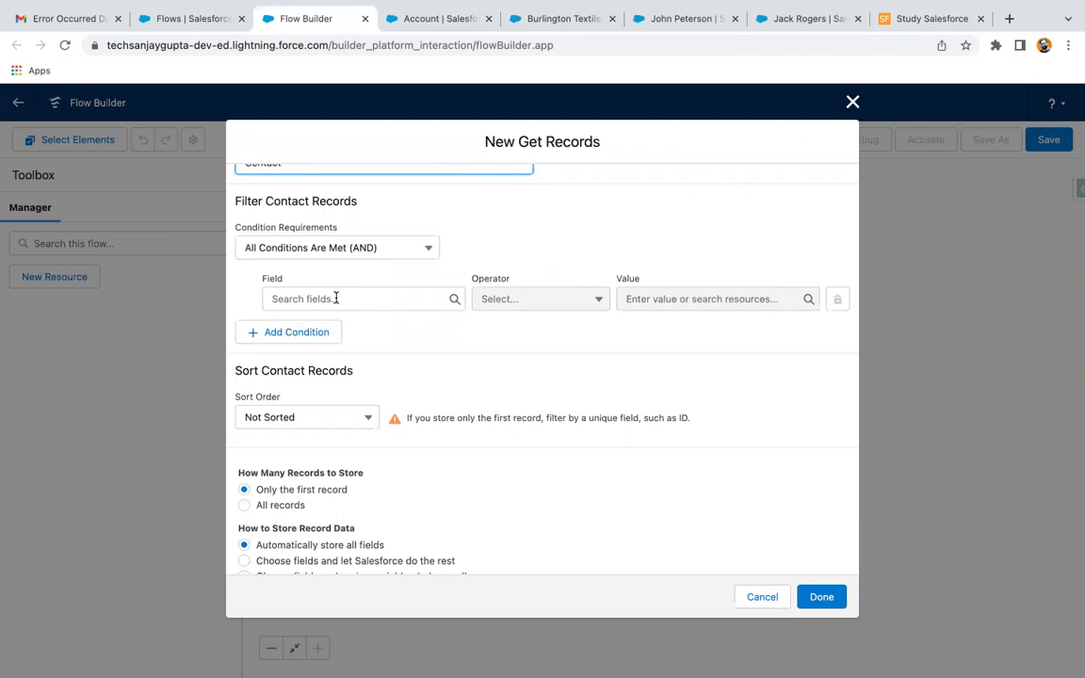
text(acc)
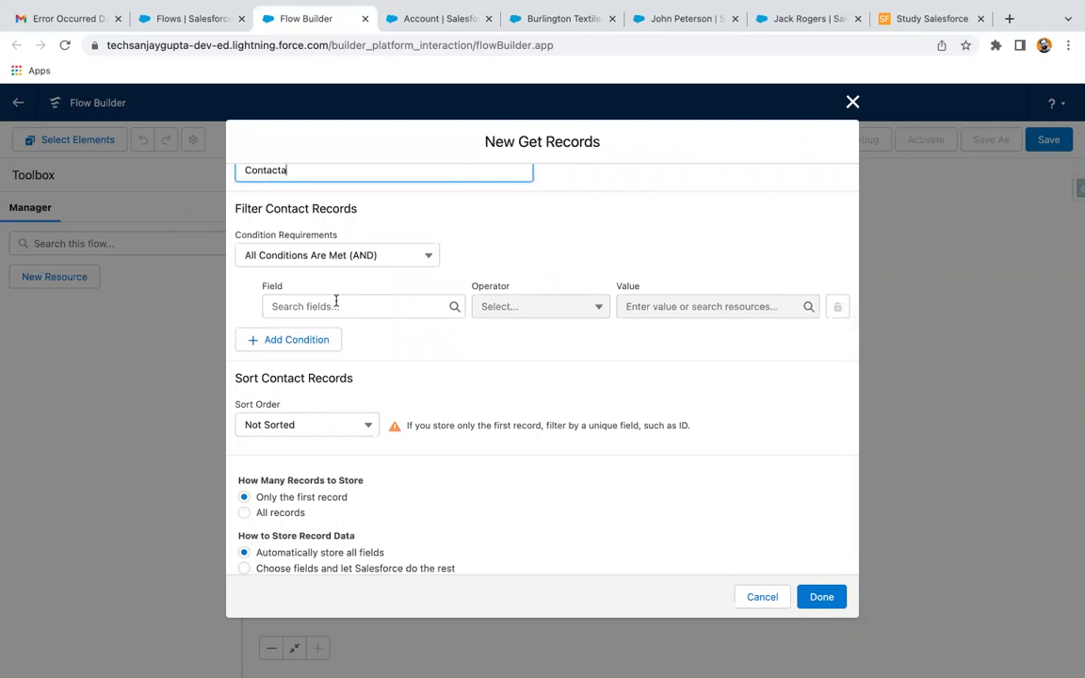
key(BackSpace)
click(625, 238)
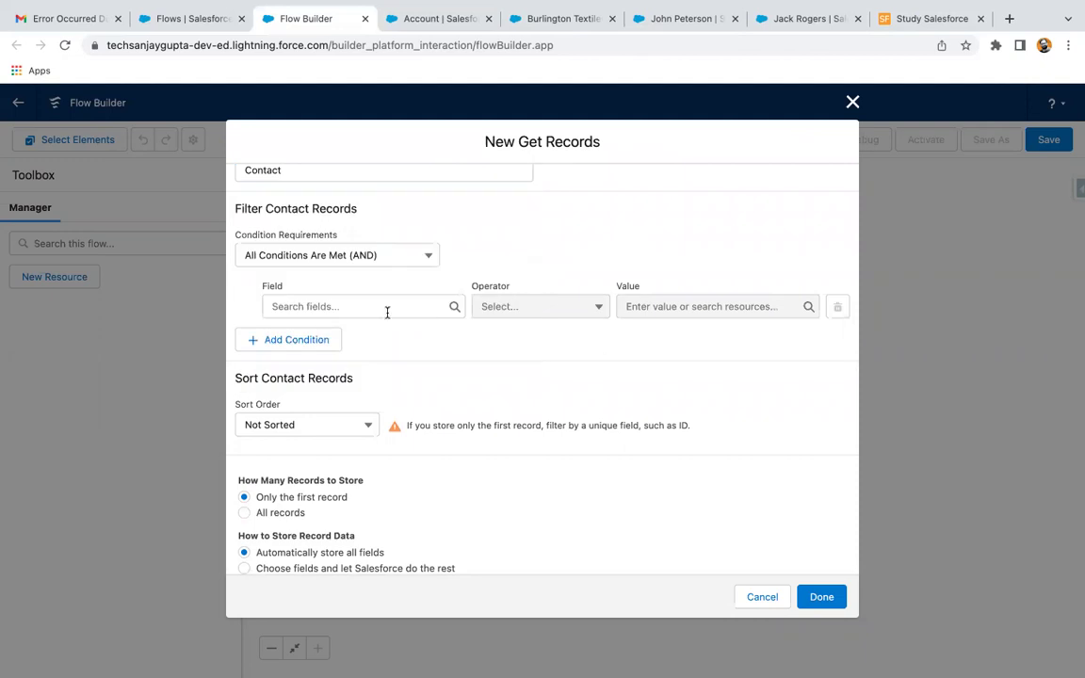
- Filter the contact records so that AccountId equals the triggering record's Account ID, {!$Record.Id}
click(386, 306)
text(acc)
click(370, 333)
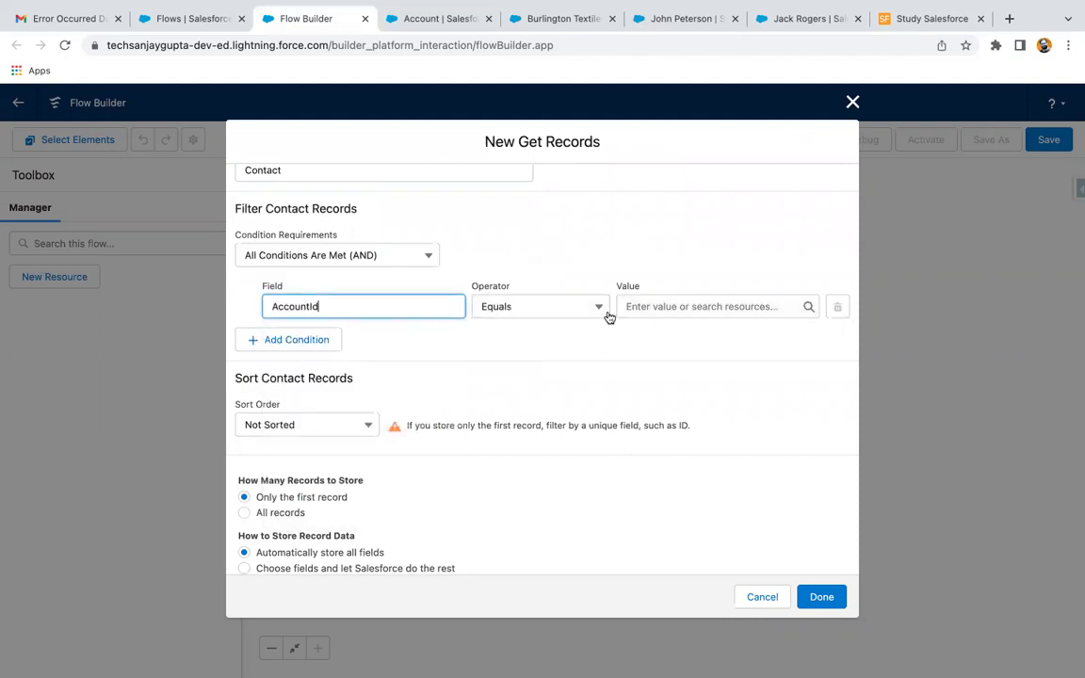
click(669, 308)
text(reco)
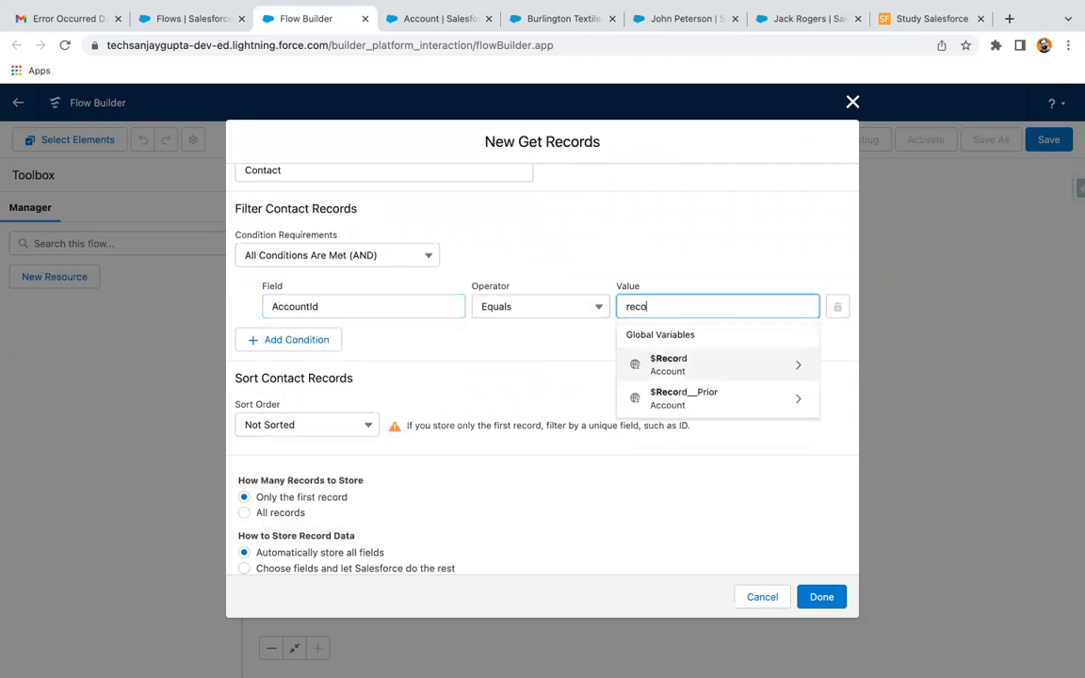
click(668, 362)
text(id)
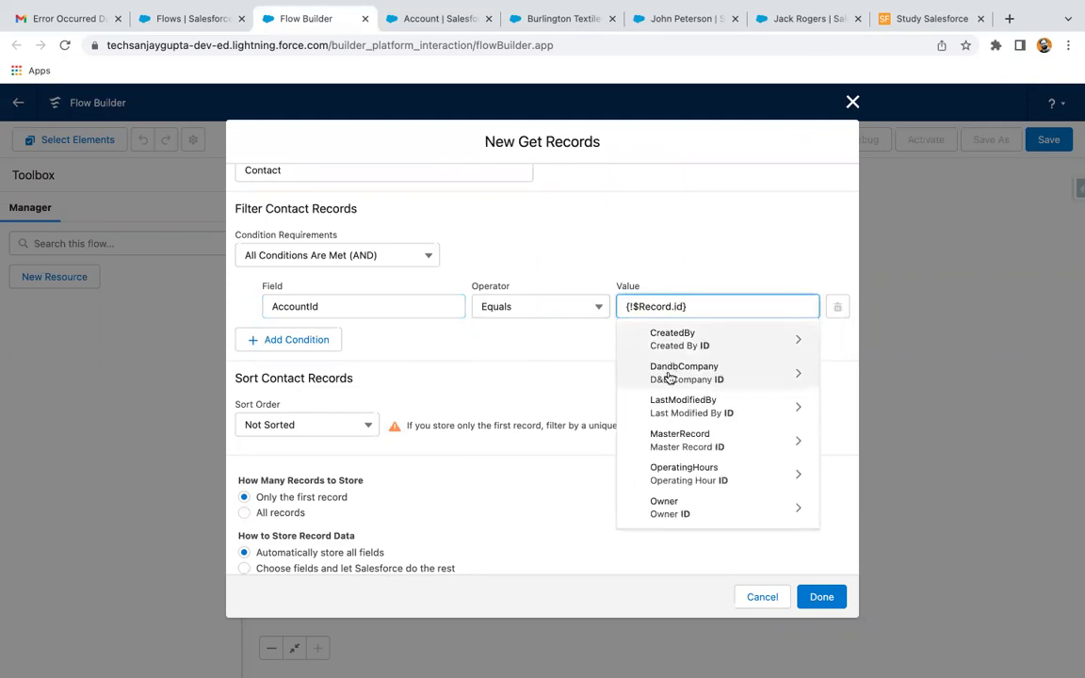
scroll(670, 471, down, 2)
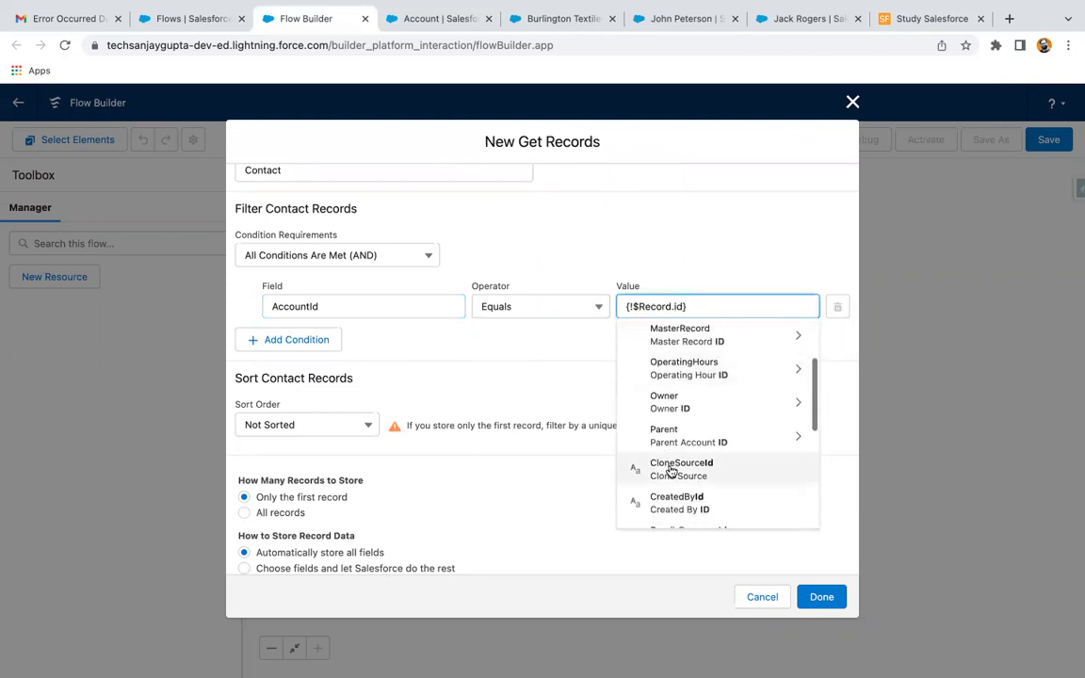
scroll(677, 465, down, 2)
scroll(670, 462, down, 2)
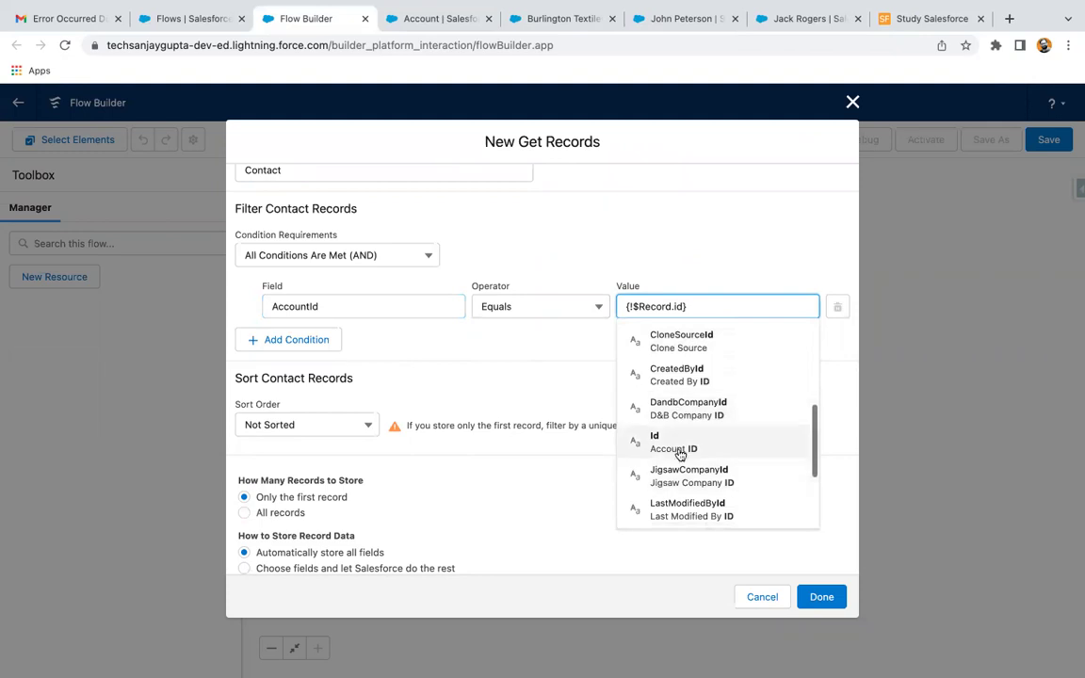
click(686, 443)
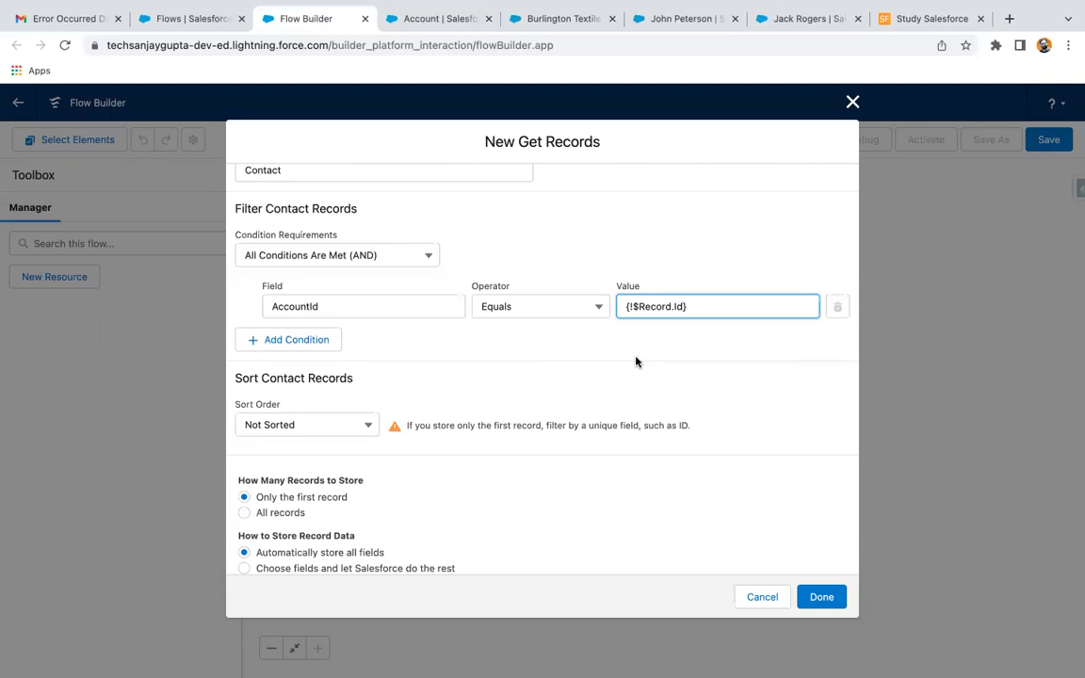
double_click(678, 307)
- Store all matching contact records instead of only the first, and finish the Get Contacts element
scroll(466, 433, down, 2)
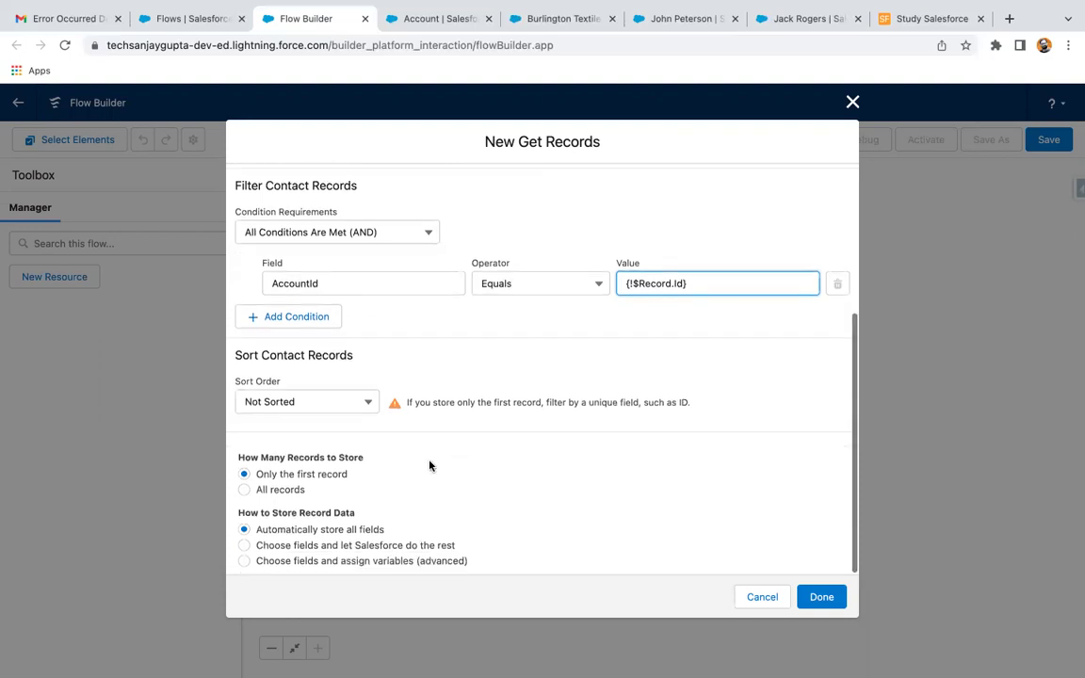
click(245, 491)
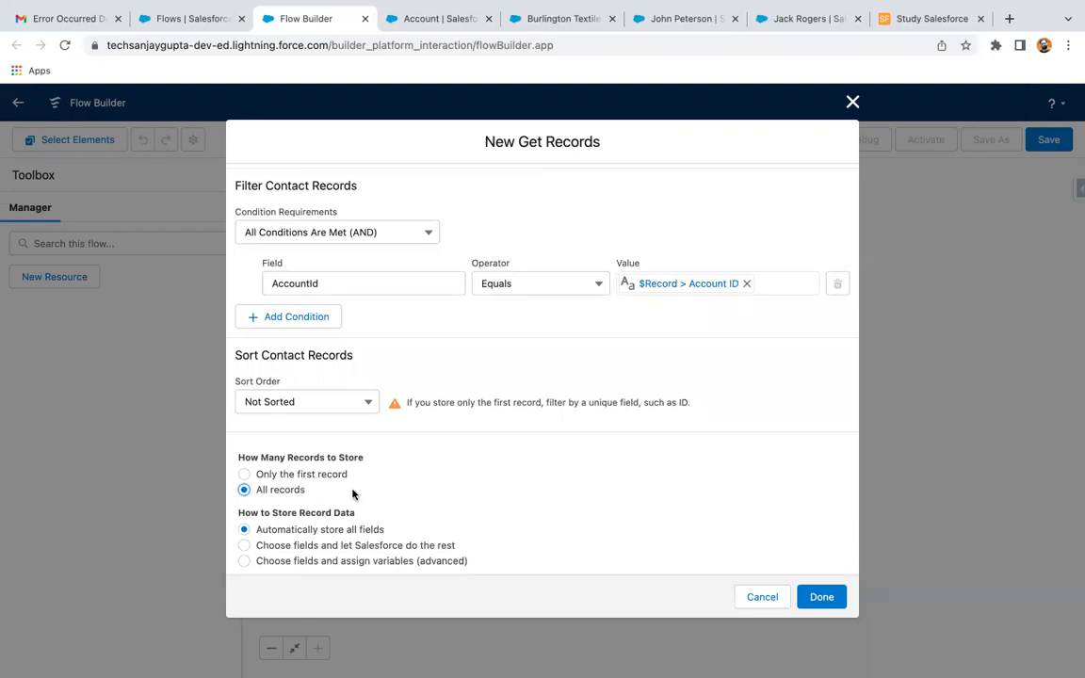
click(824, 599)
- Add a Decision element directly after Get Contacts and label it "Check Get Contacts for Null"
drag(545, 405, 548, 403)
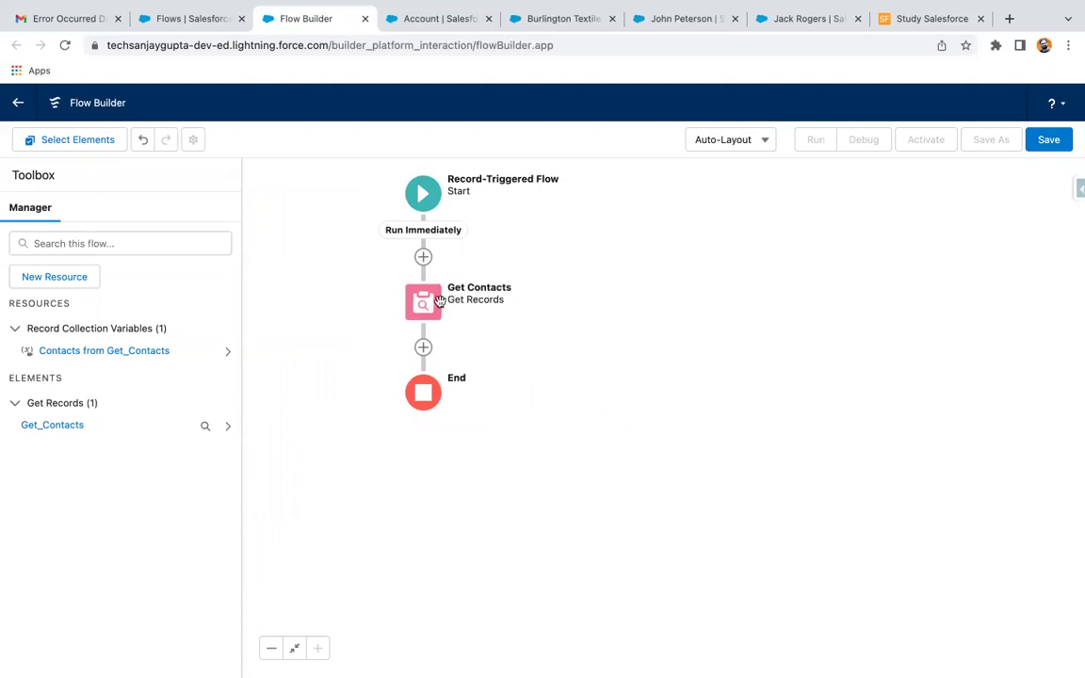
click(423, 347)
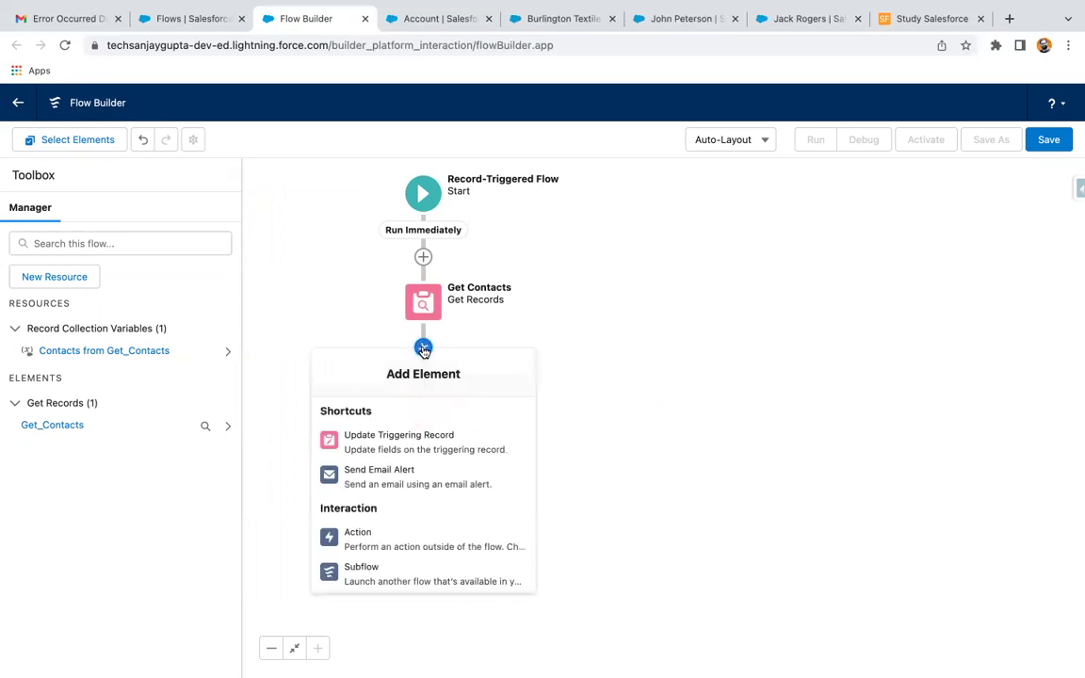
scroll(397, 495, down, 5)
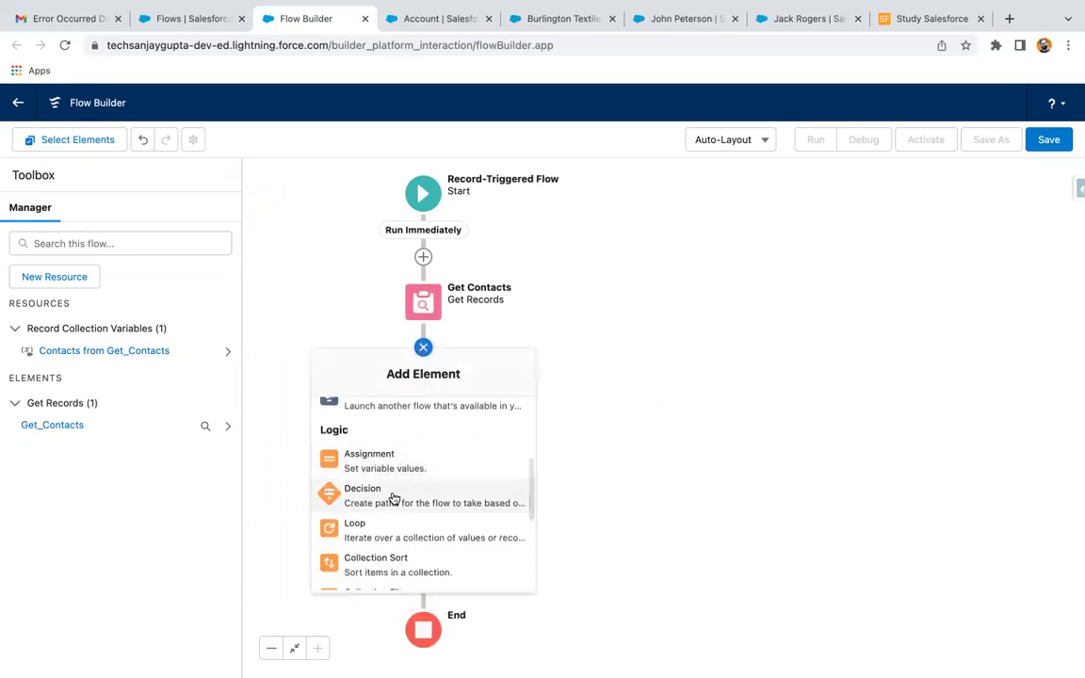
click(394, 498)
text(Check )
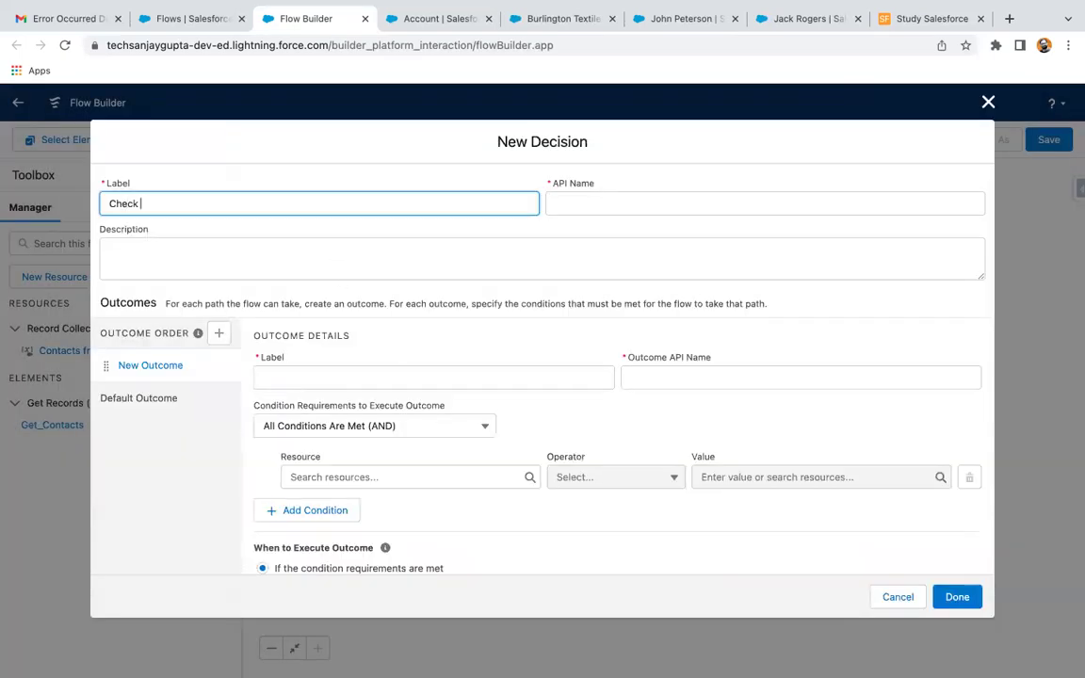
text(Get Contacts for )
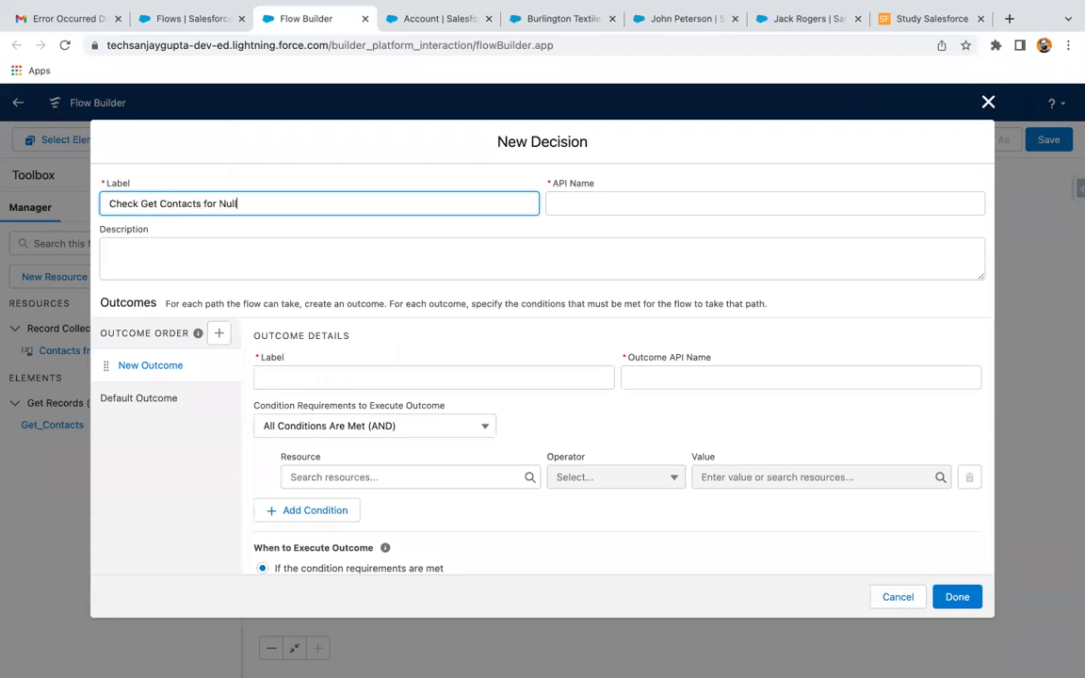
text(Null)
- Label the decision's new outcome "isNotNull", with the outcome API name isNotNull
click(360, 365)
click(339, 388)
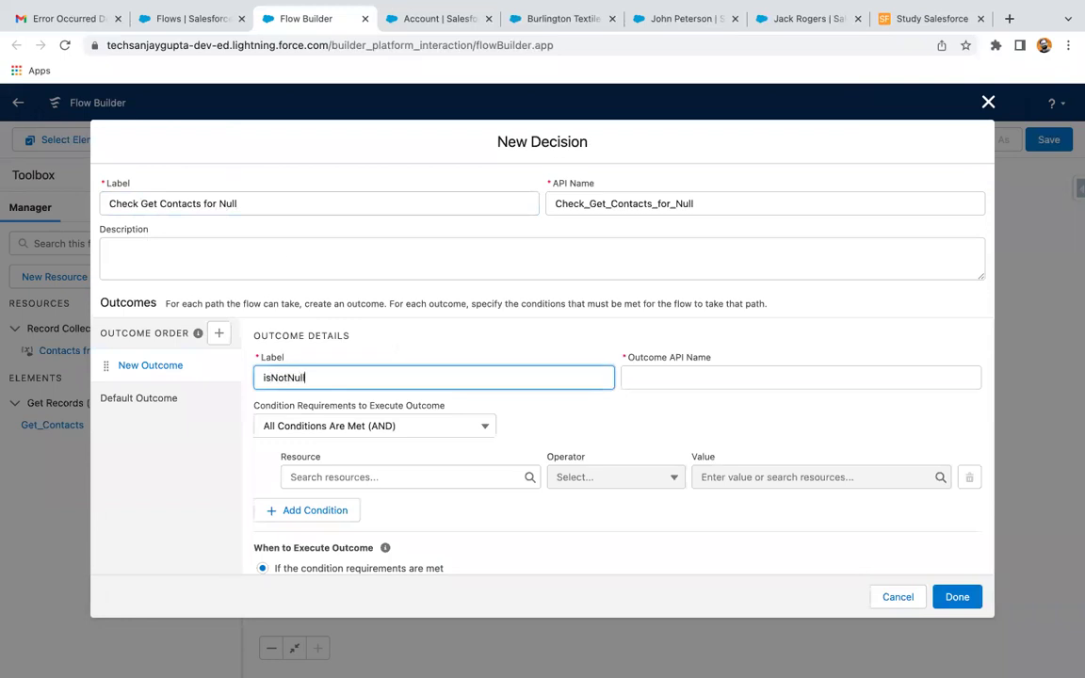
click(540, 412)
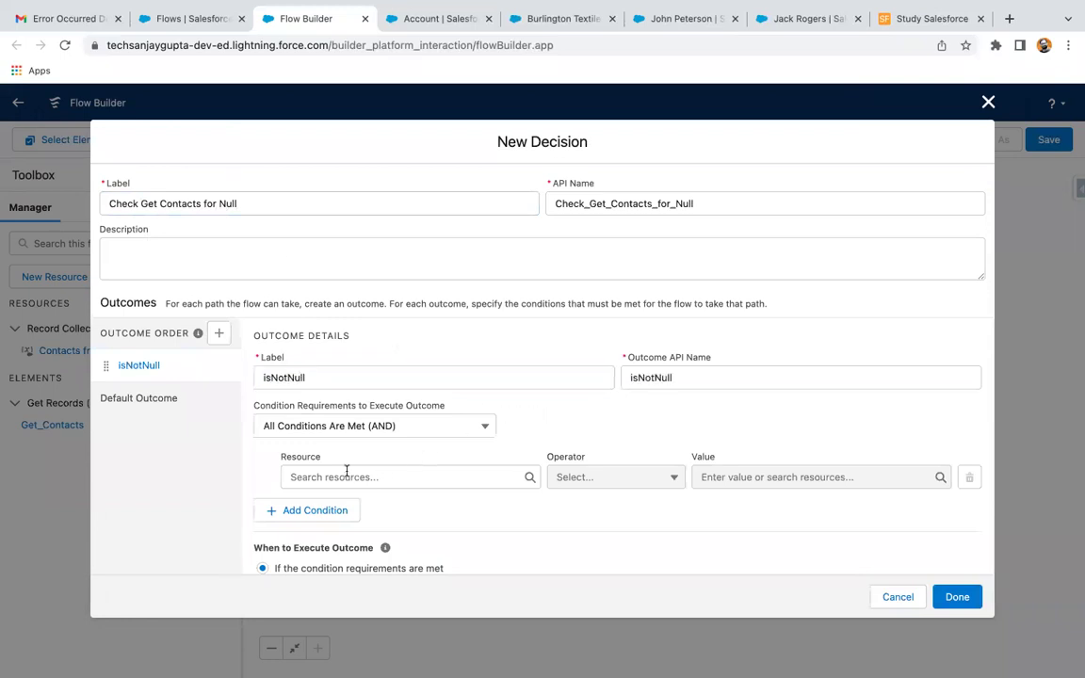
- Set the outcome's condition to Contacts from Get_Contacts Is Null $GlobalConstant.False and finish the decision
click(317, 476)
text(get)
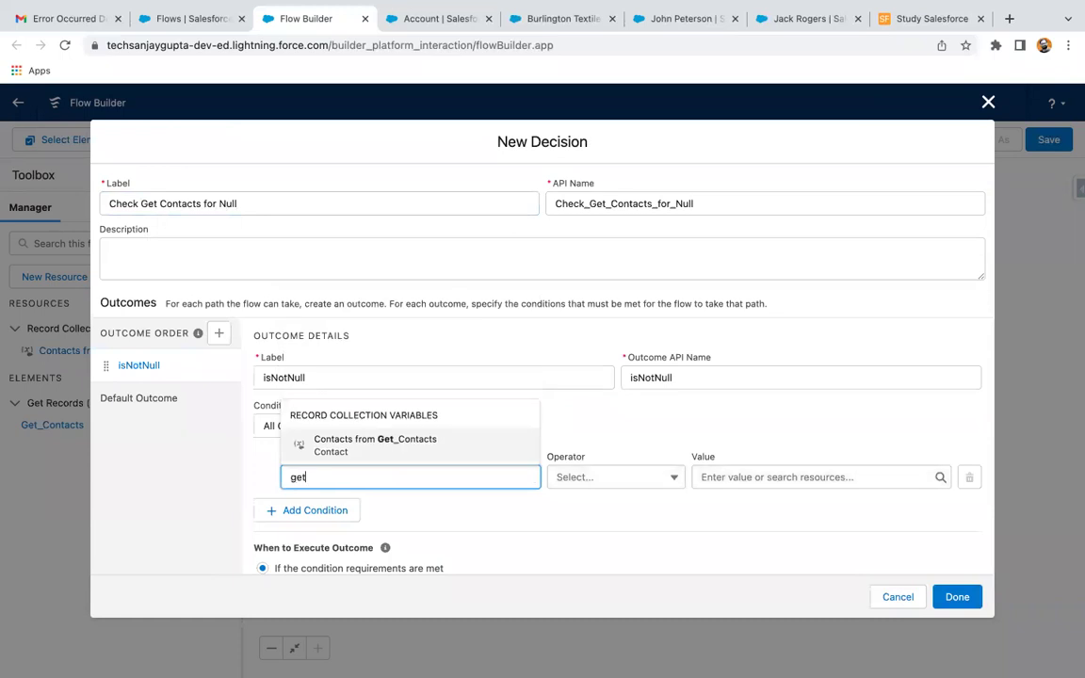
click(401, 441)
click(588, 476)
click(590, 586)
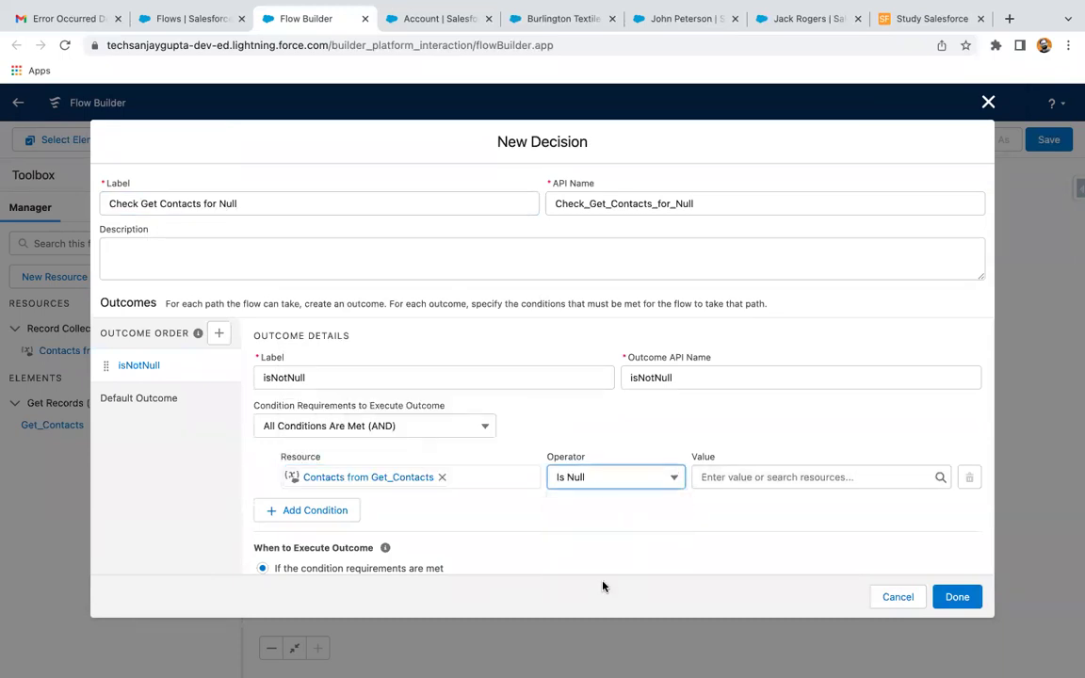
click(749, 475)
text(false)
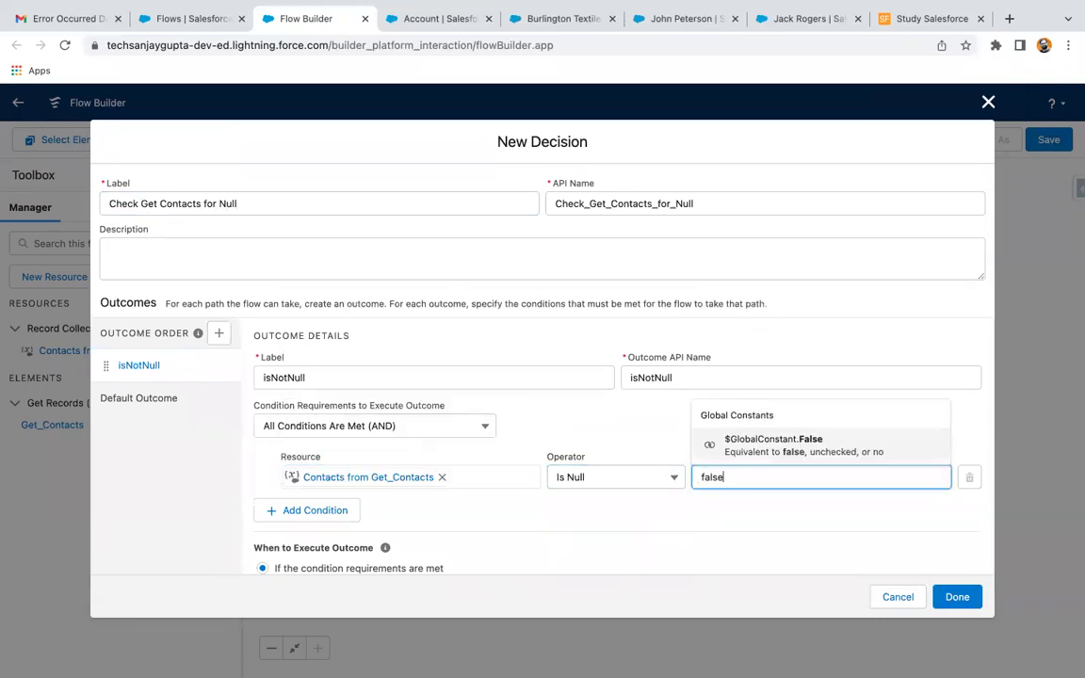
click(784, 443)
click(953, 594)
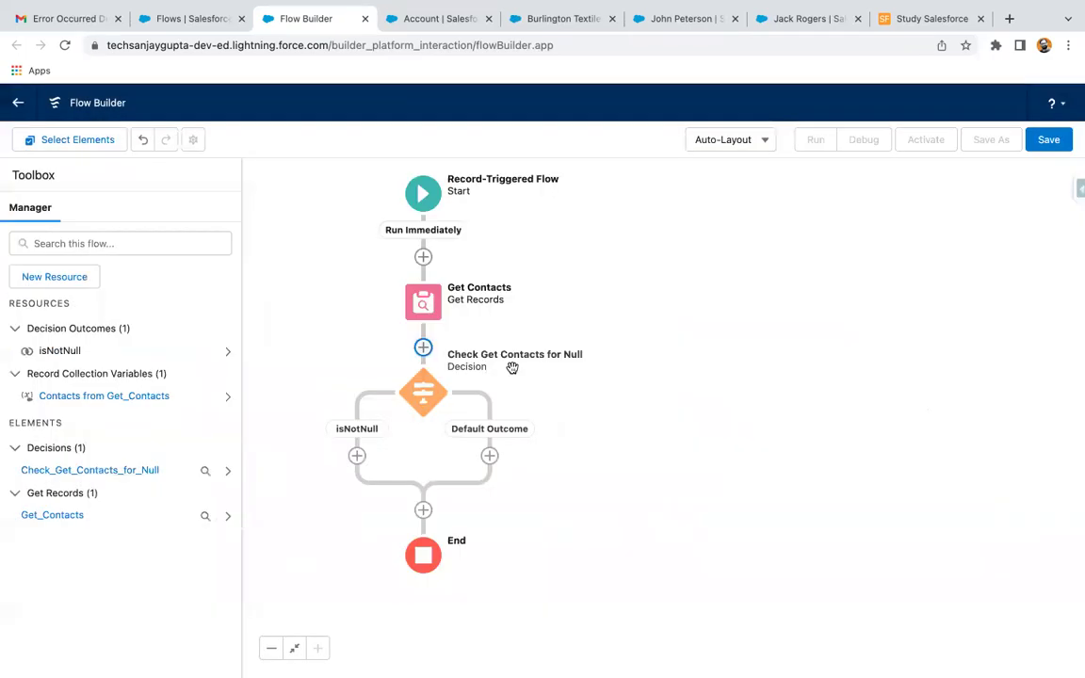
drag(615, 412, 680, 303)
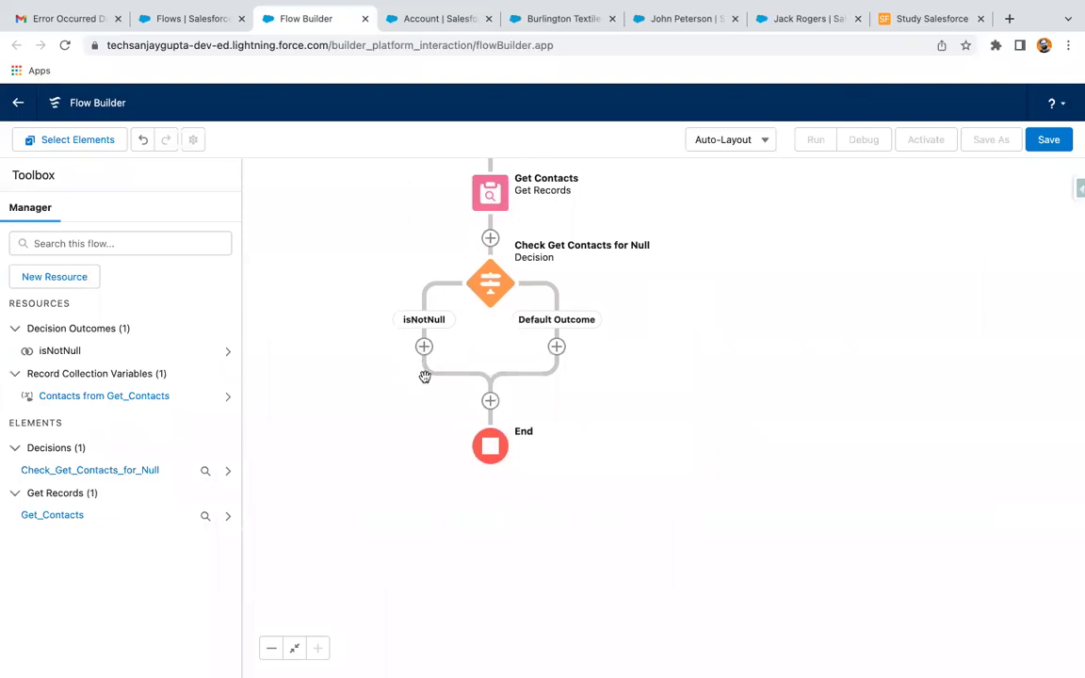
click(490, 402)
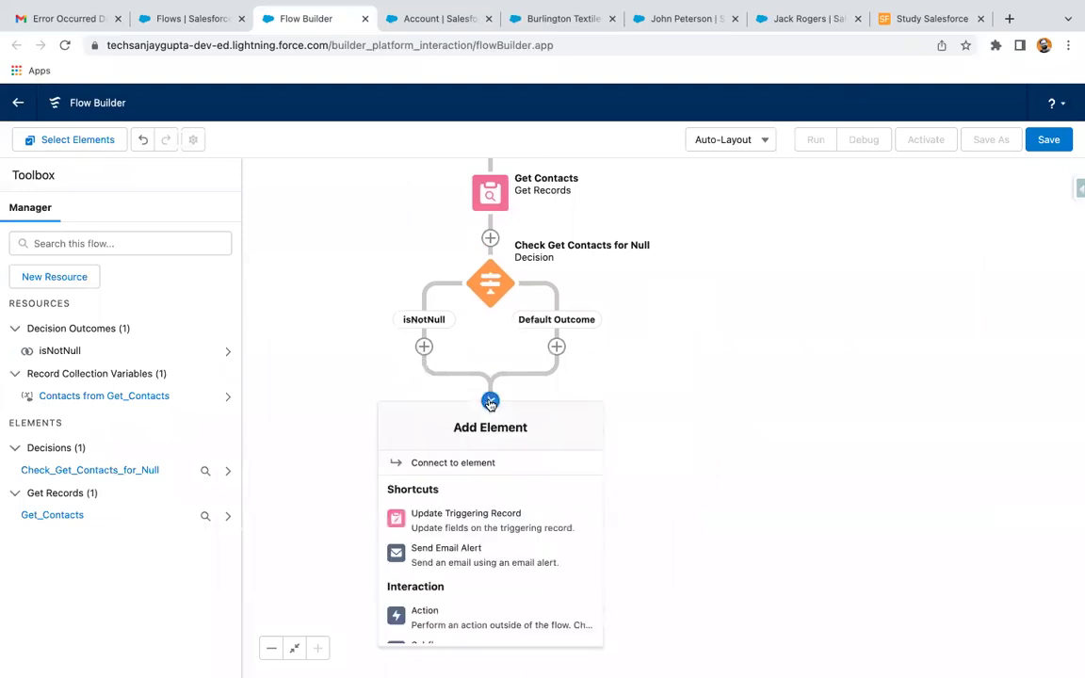
scroll(459, 527, down, 5)
scroll(460, 530, down, 2)
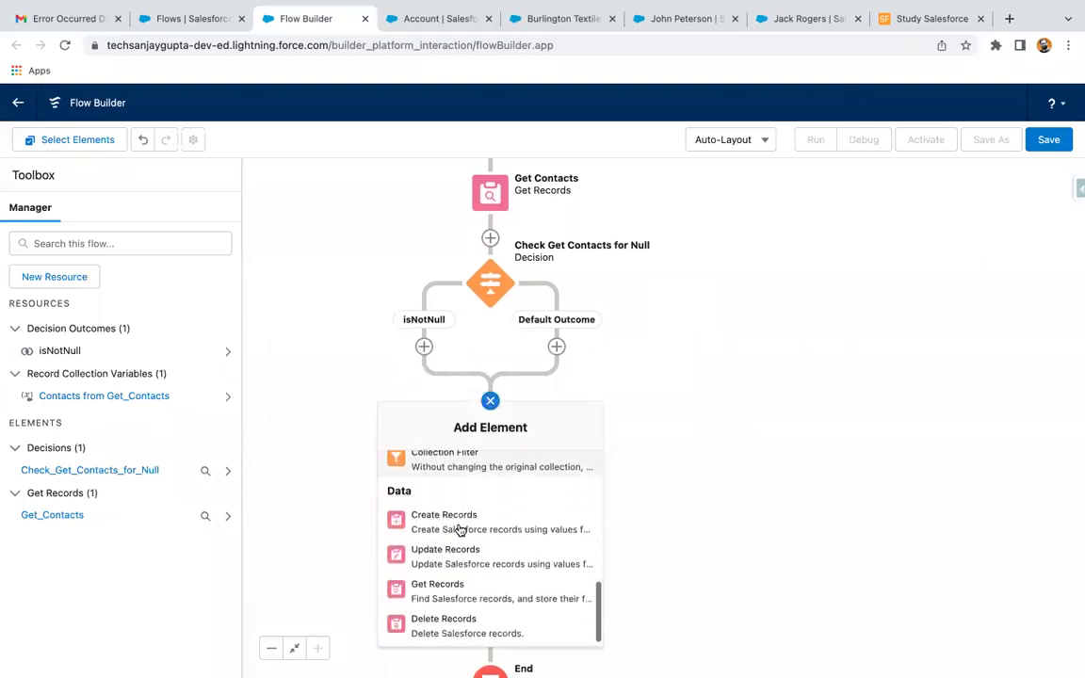
scroll(457, 531, up, 1)
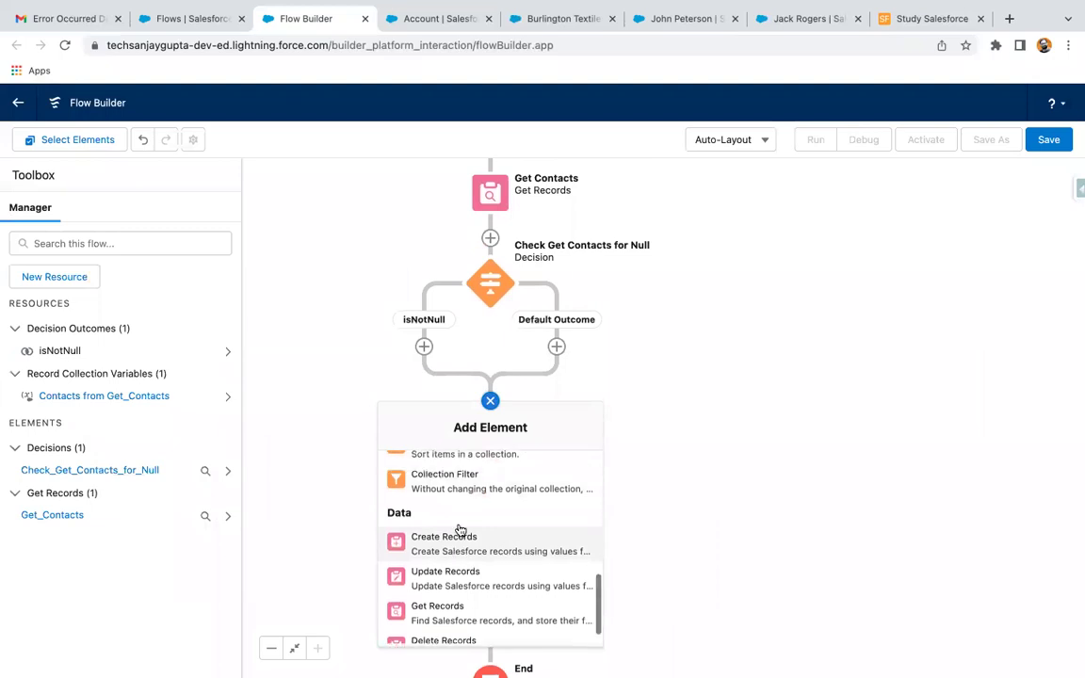
- Add an End element to the isNotNull path of the decision so both branches finish separately
click(424, 347)
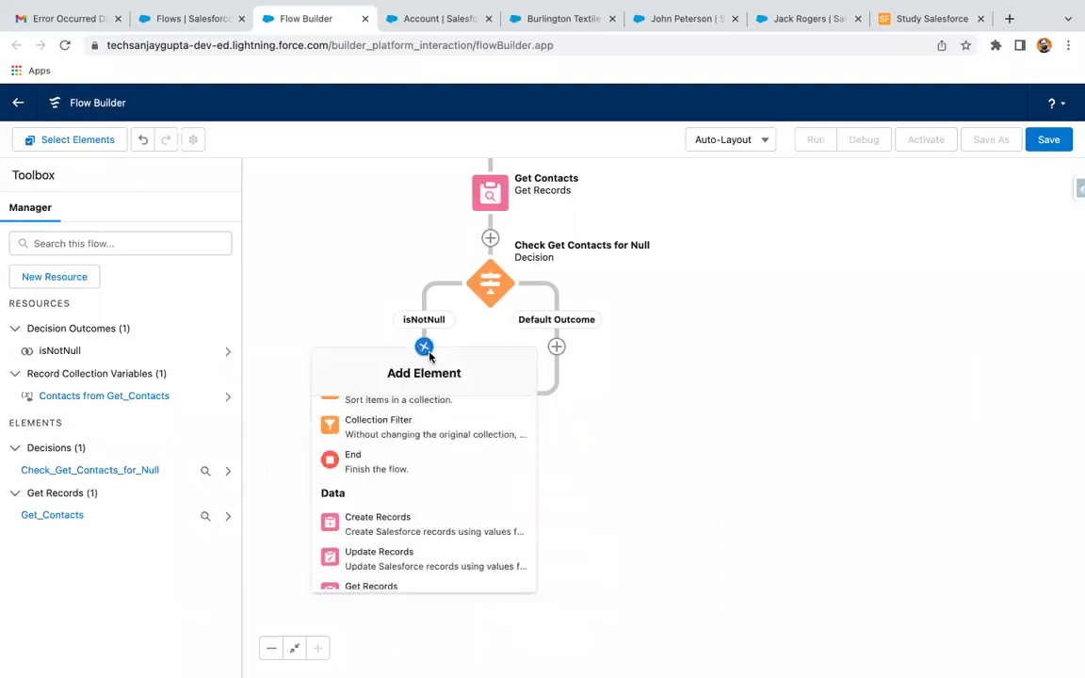
click(412, 470)
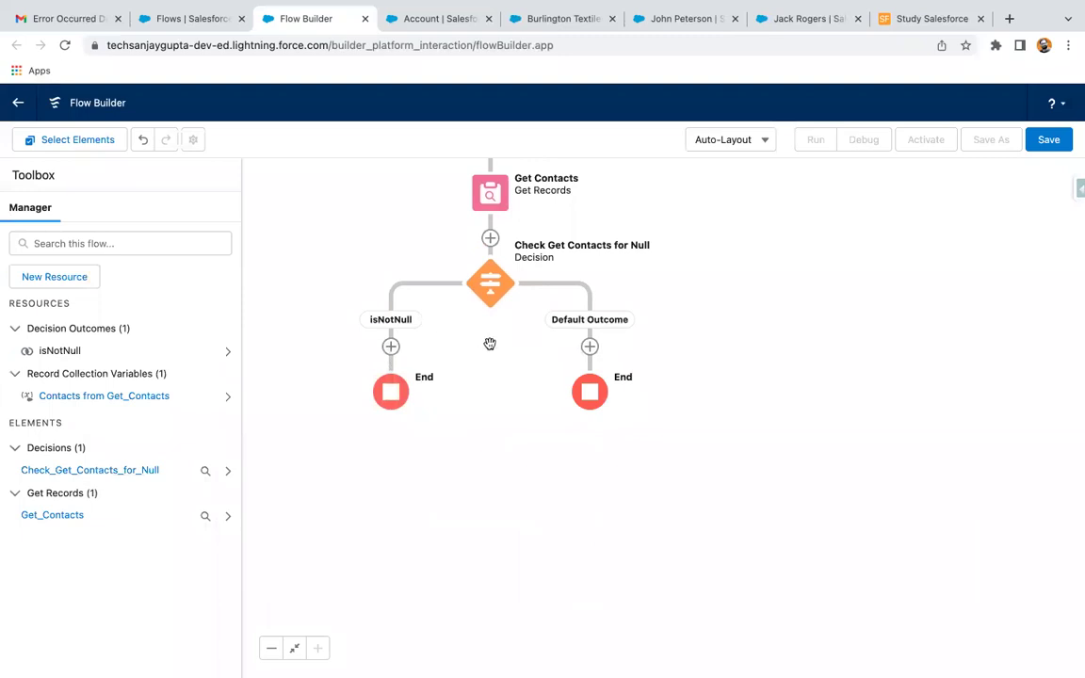
drag(489, 342, 611, 362)
scroll(417, 370, up, 2)
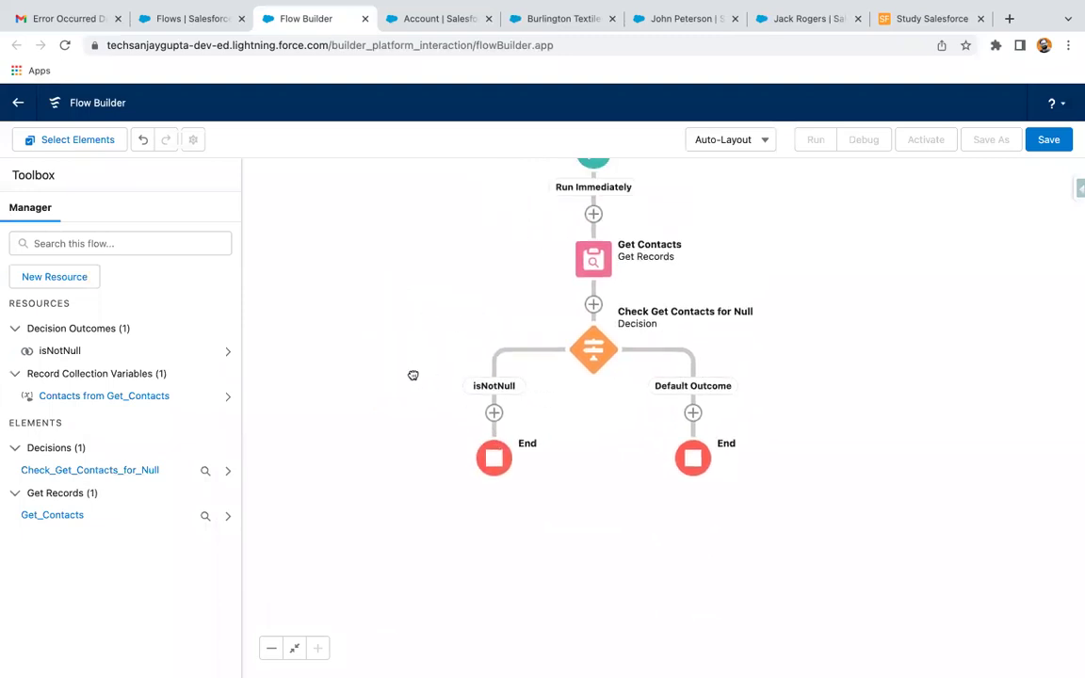
drag(413, 375, 393, 369)
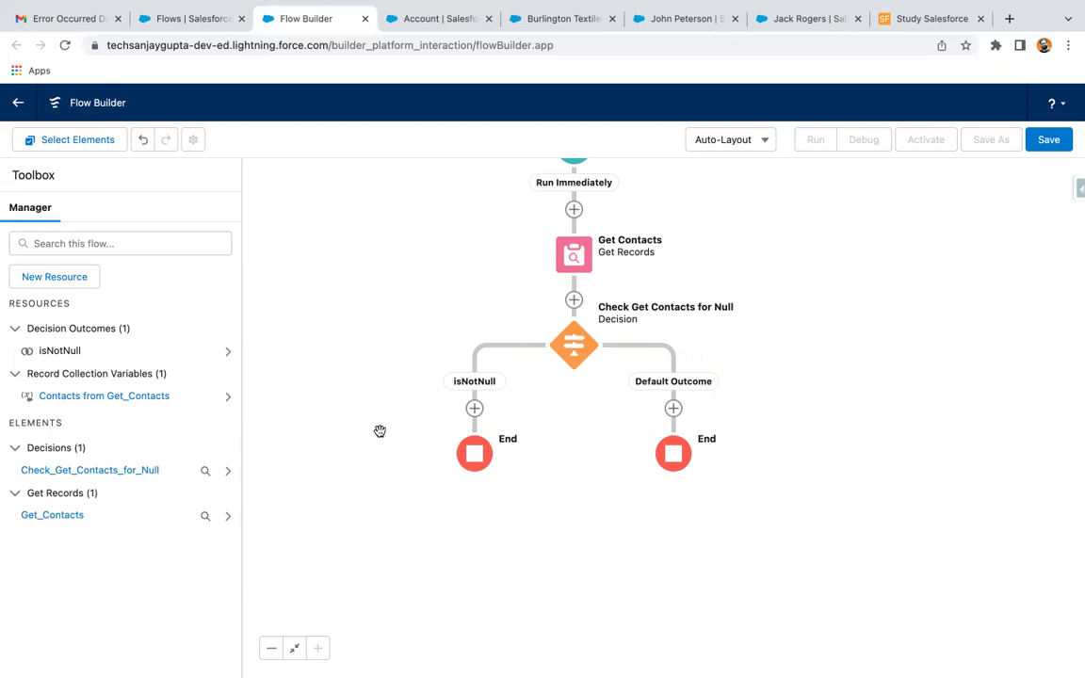
click(475, 408)
scroll(450, 519, down, 1)
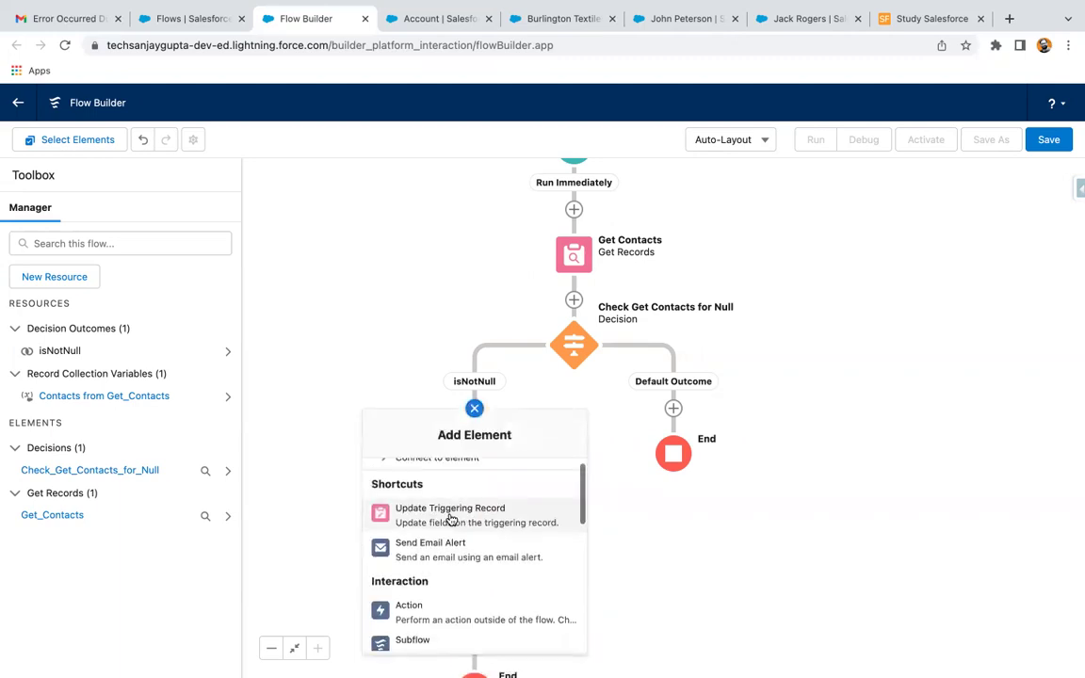
scroll(451, 519, down, 5)
click(441, 528)
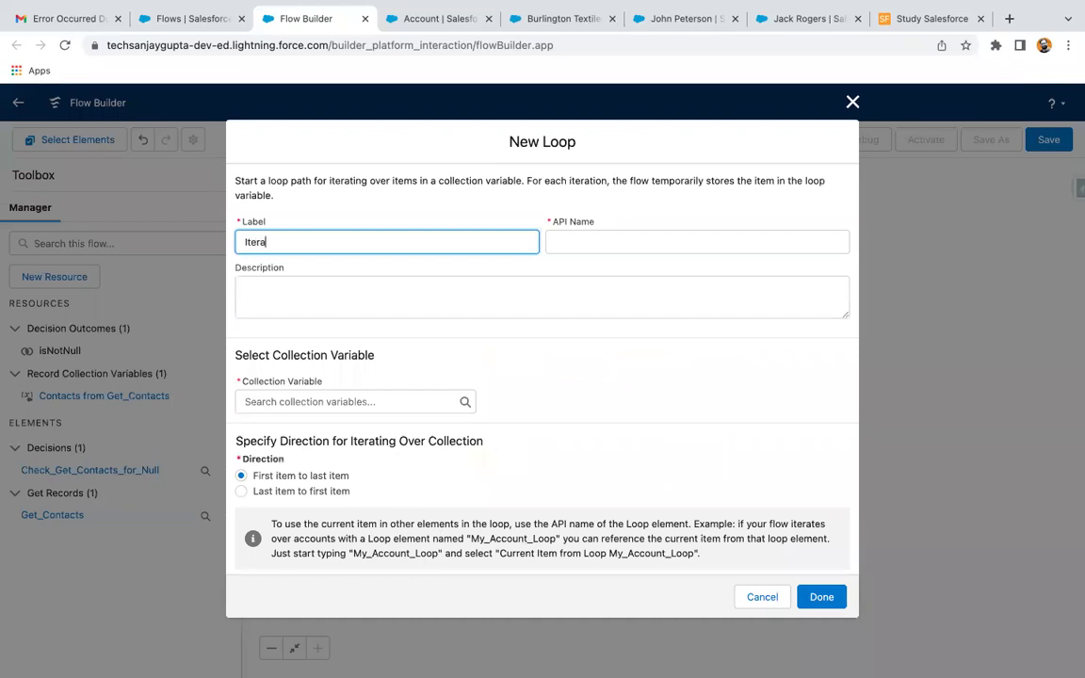
text(Iterate on )
text(r contacts)
click(346, 404)
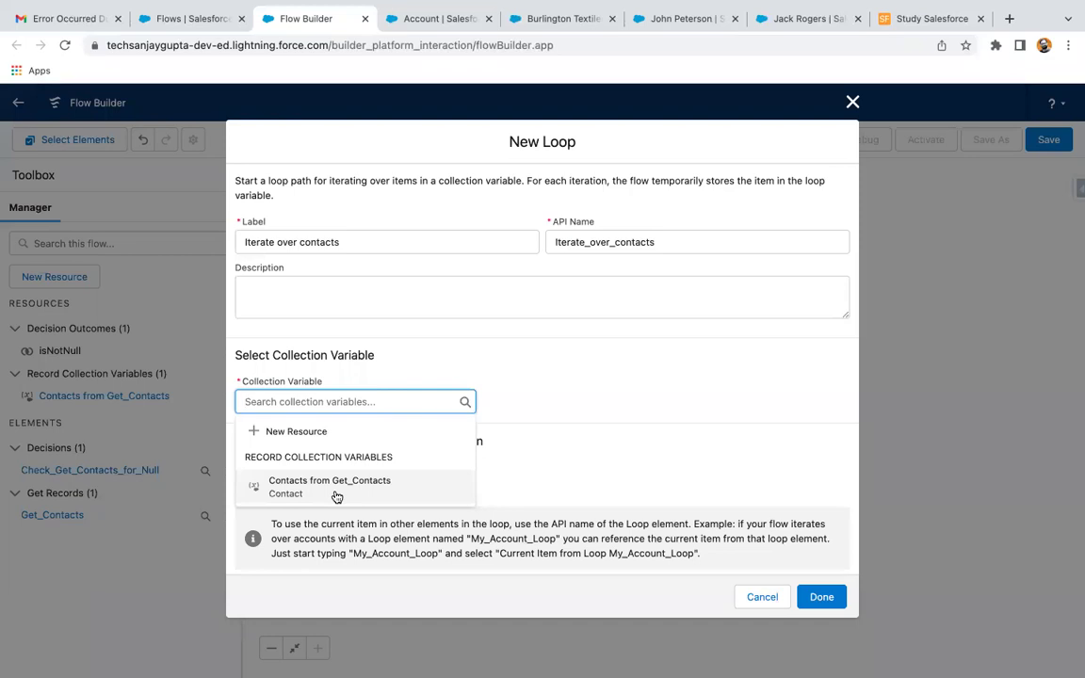
click(759, 596)
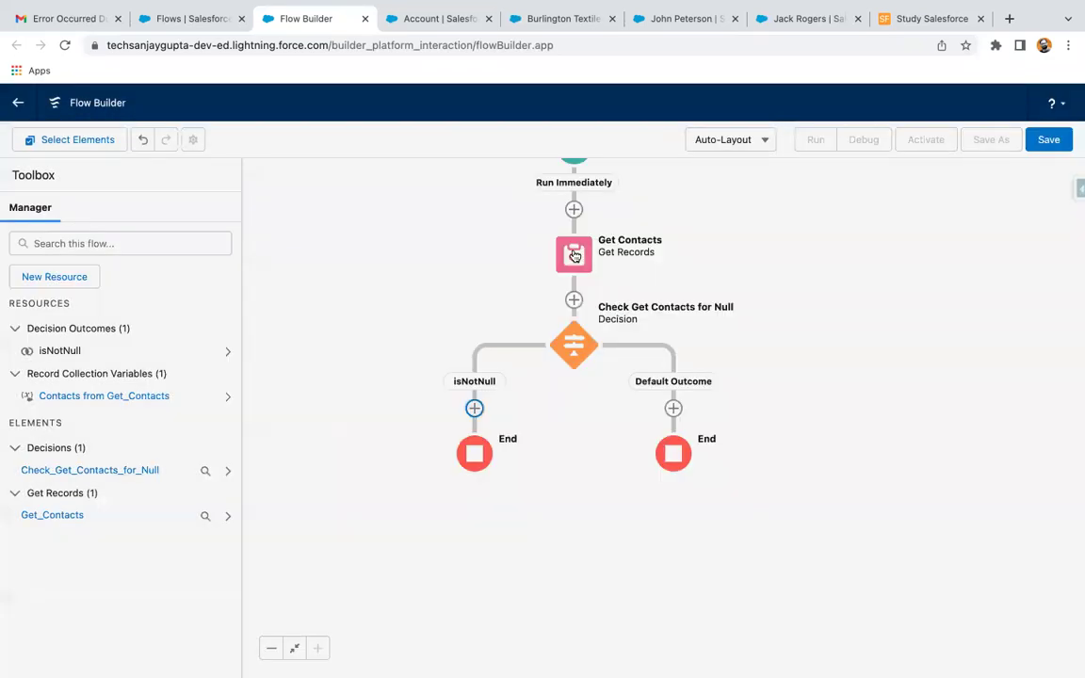
- Review the Get Contacts element's object, filter condition and record storage settings, and close it without changes
click(574, 255)
click(573, 416)
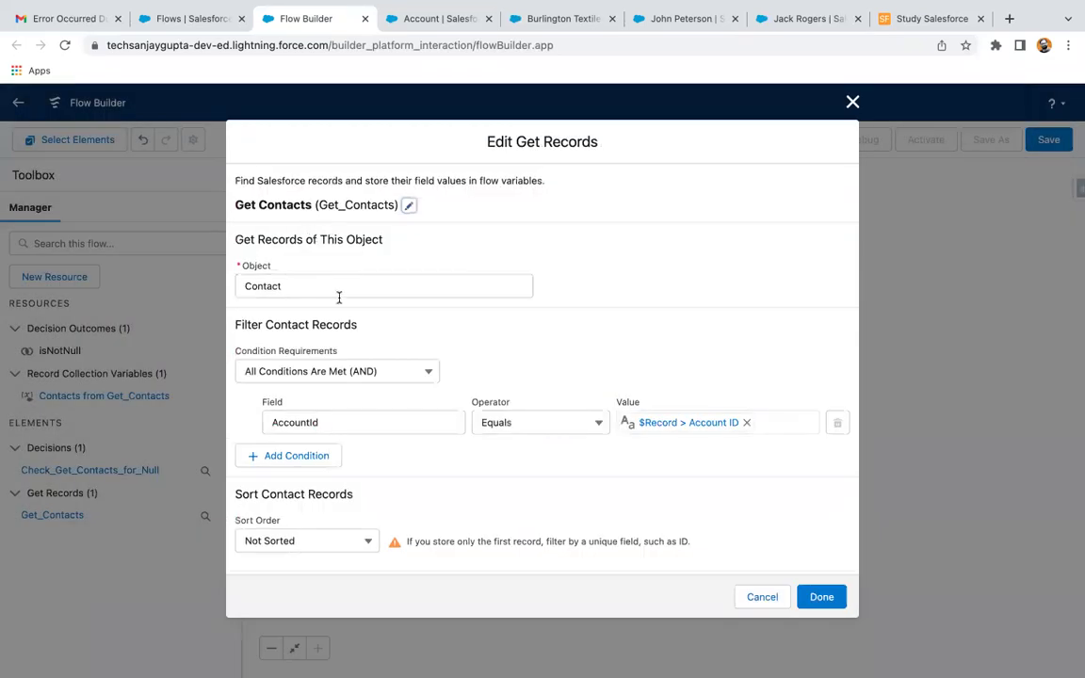
scroll(339, 297, down, 3)
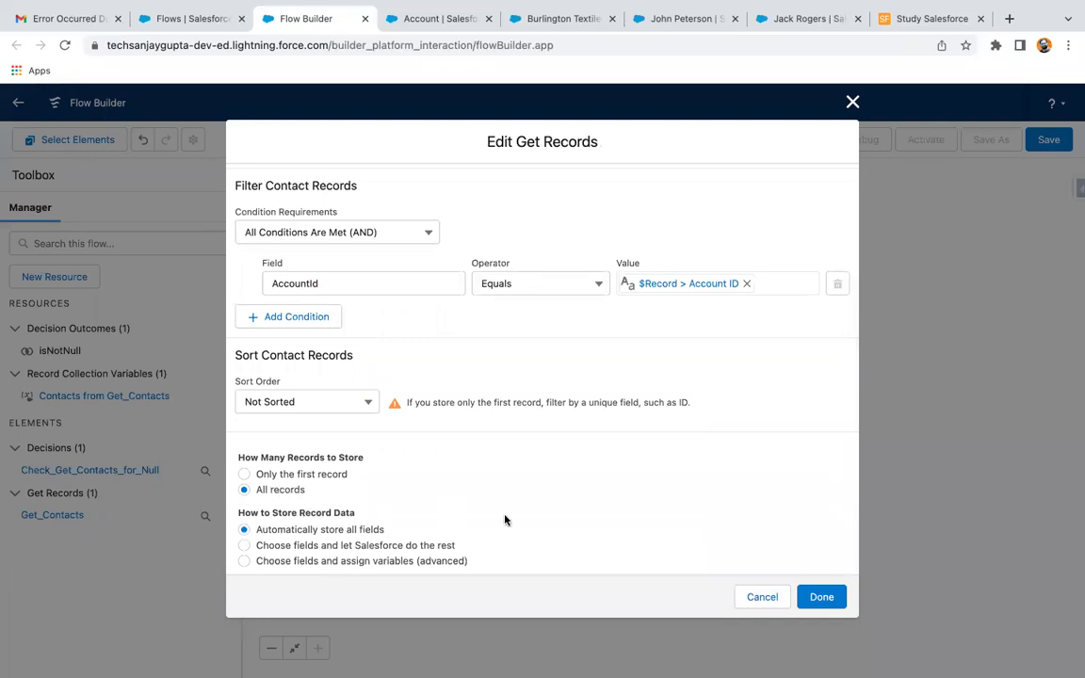
click(744, 595)
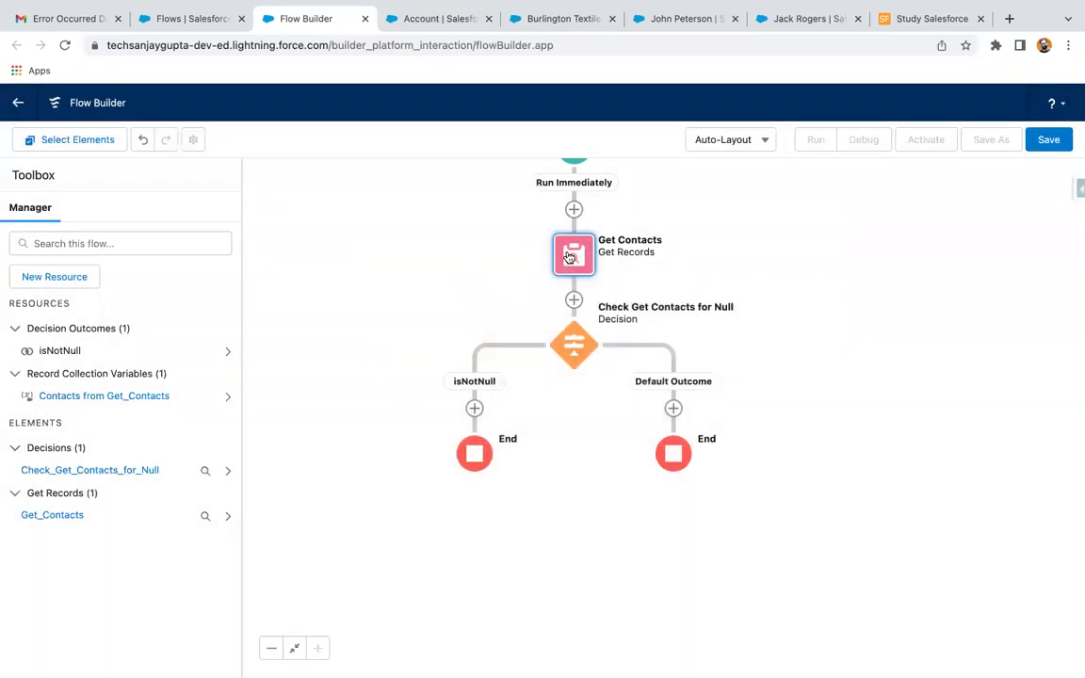
- Add a Loop element on the isNotNull path labelled "Loop over contacts" that iterates over the {!Get_Contacts} collection
click(474, 408)
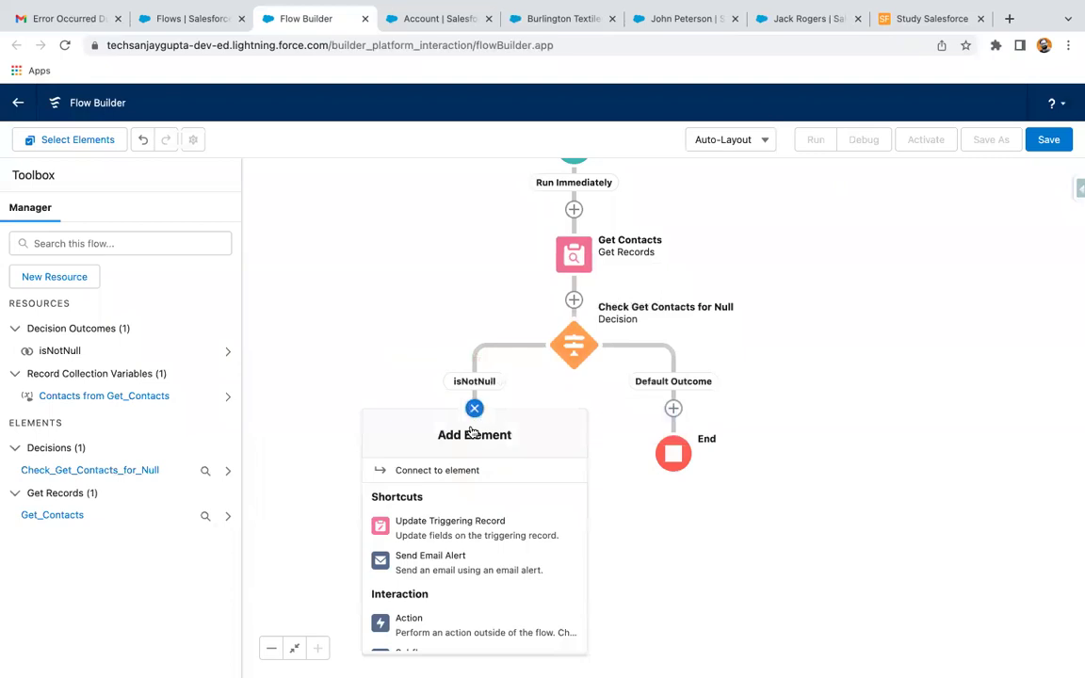
scroll(434, 560, down, 2)
scroll(434, 559, down, 3)
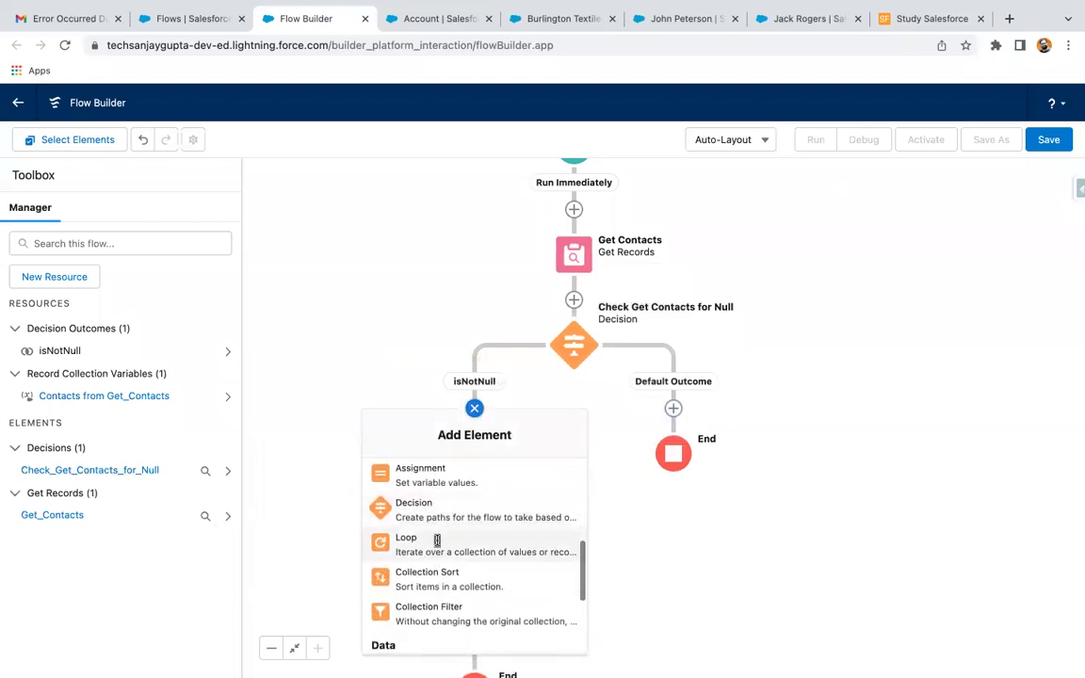
click(436, 542)
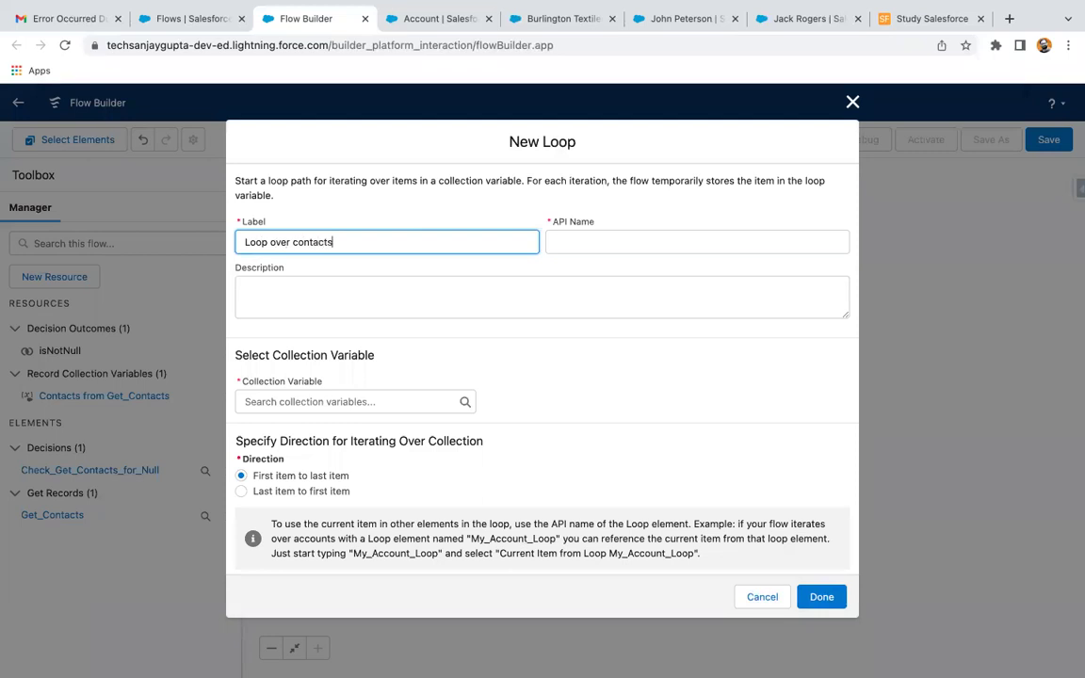
click(393, 304)
click(306, 399)
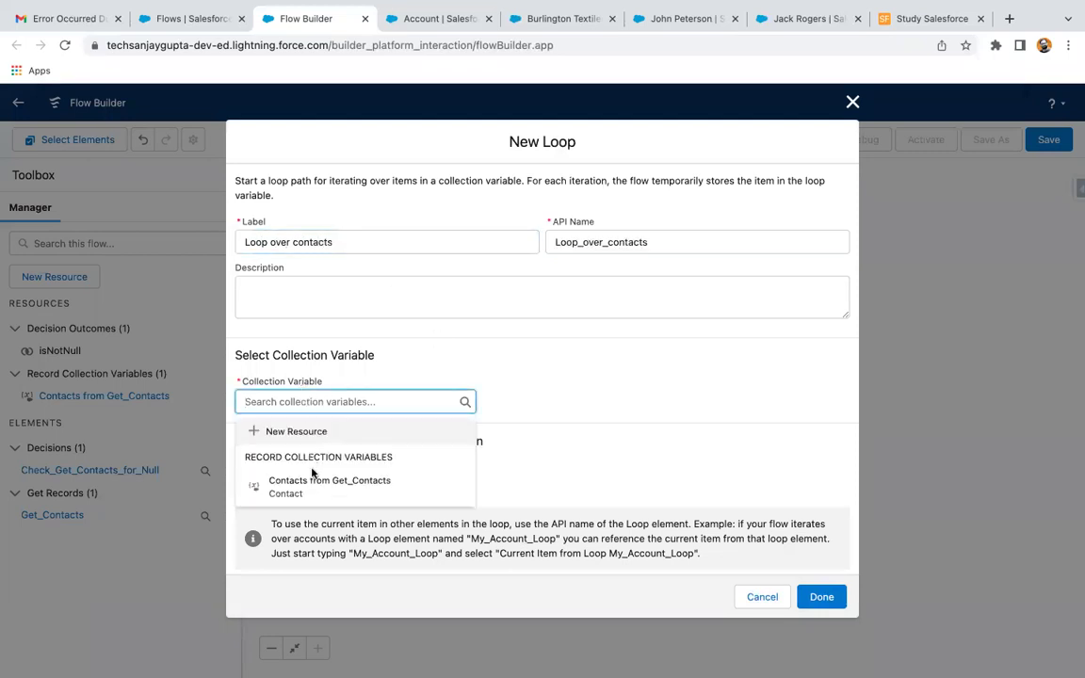
click(313, 481)
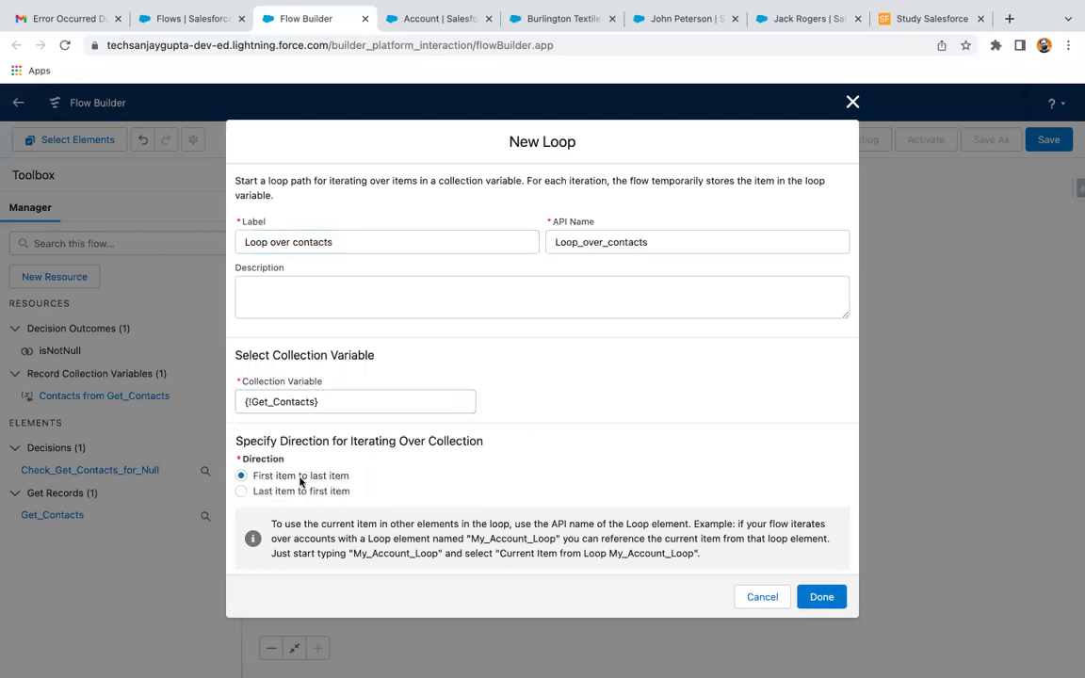
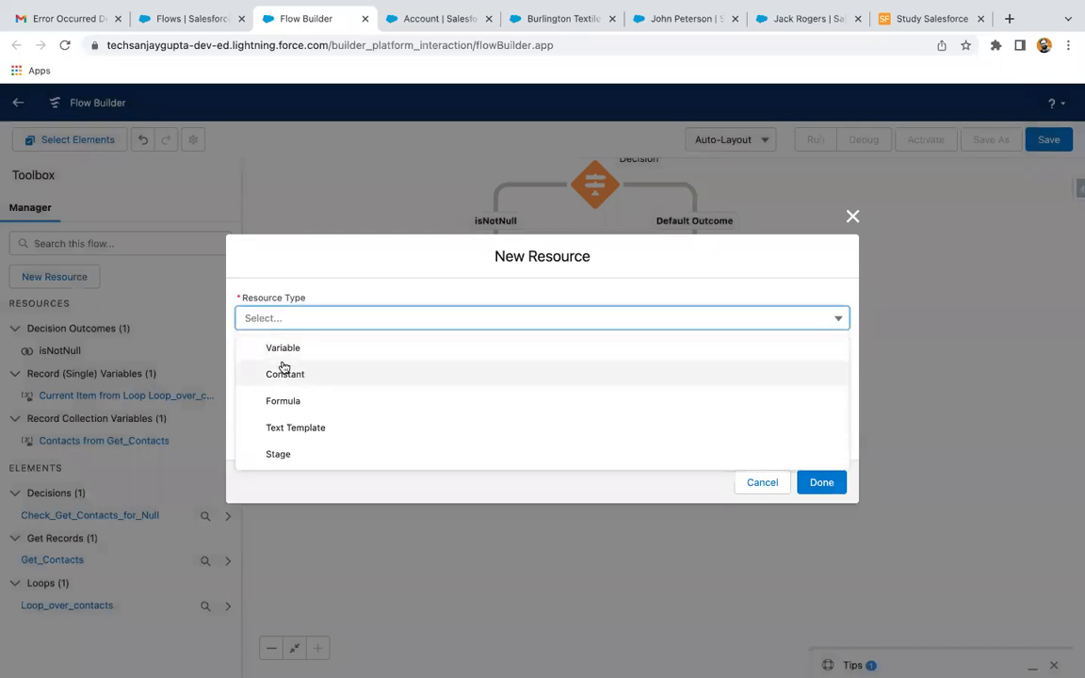
- Create a single Record variable named contactRecord for the Contact object
click(274, 347)
text(contactRecord)
click(288, 463)
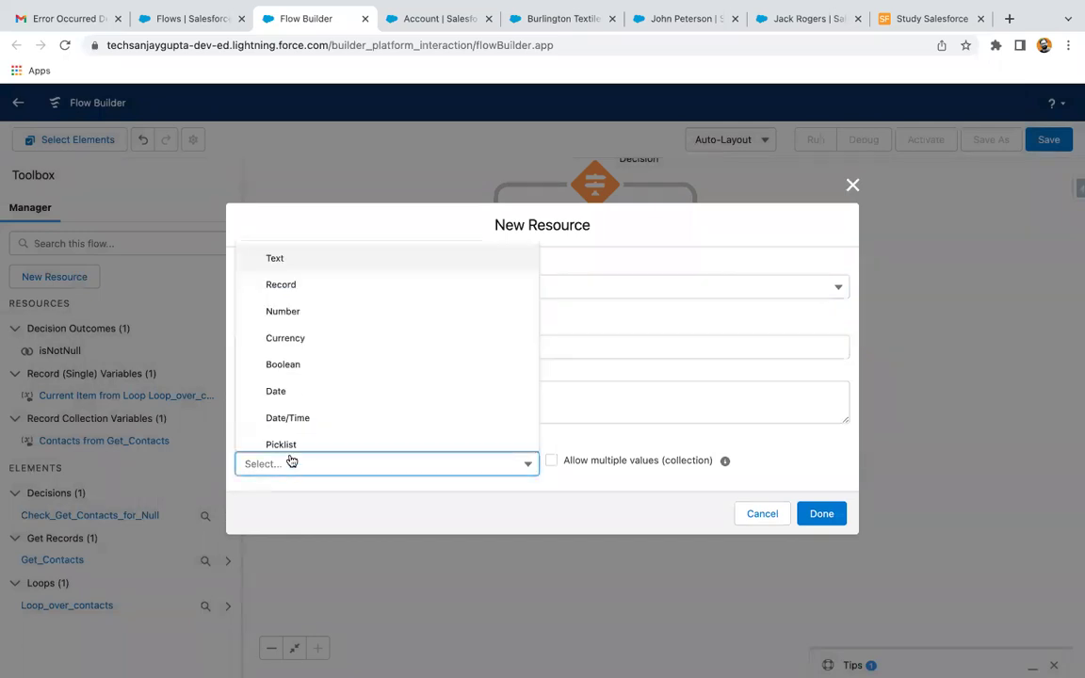
click(300, 287)
click(313, 458)
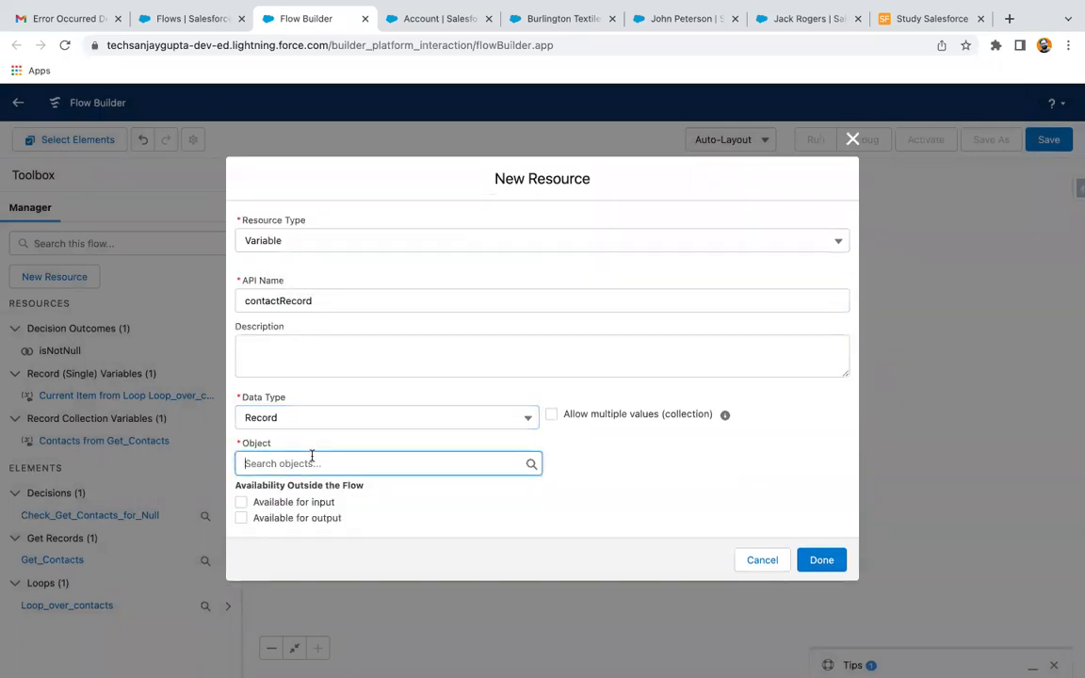
text(contact)
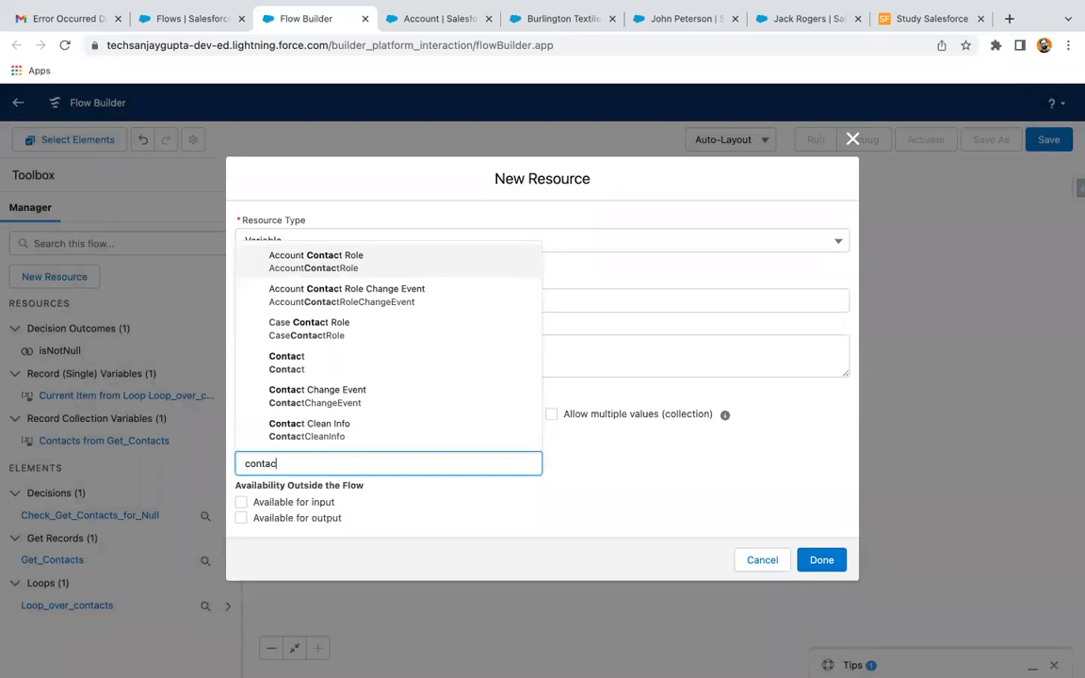
click(337, 364)
click(585, 537)
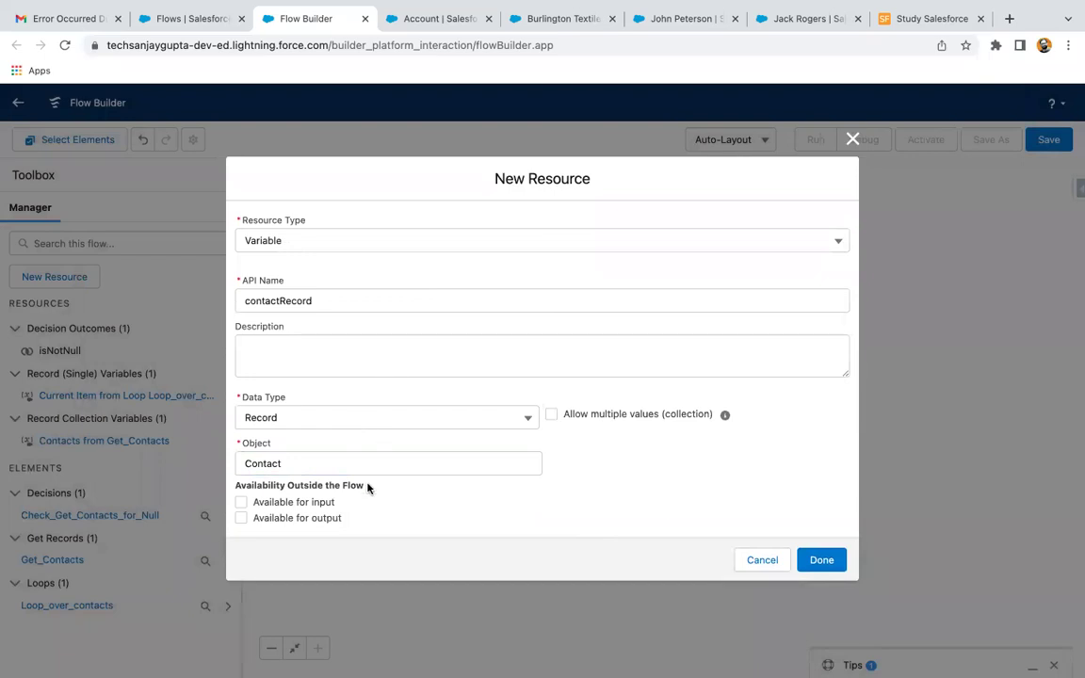
click(816, 562)
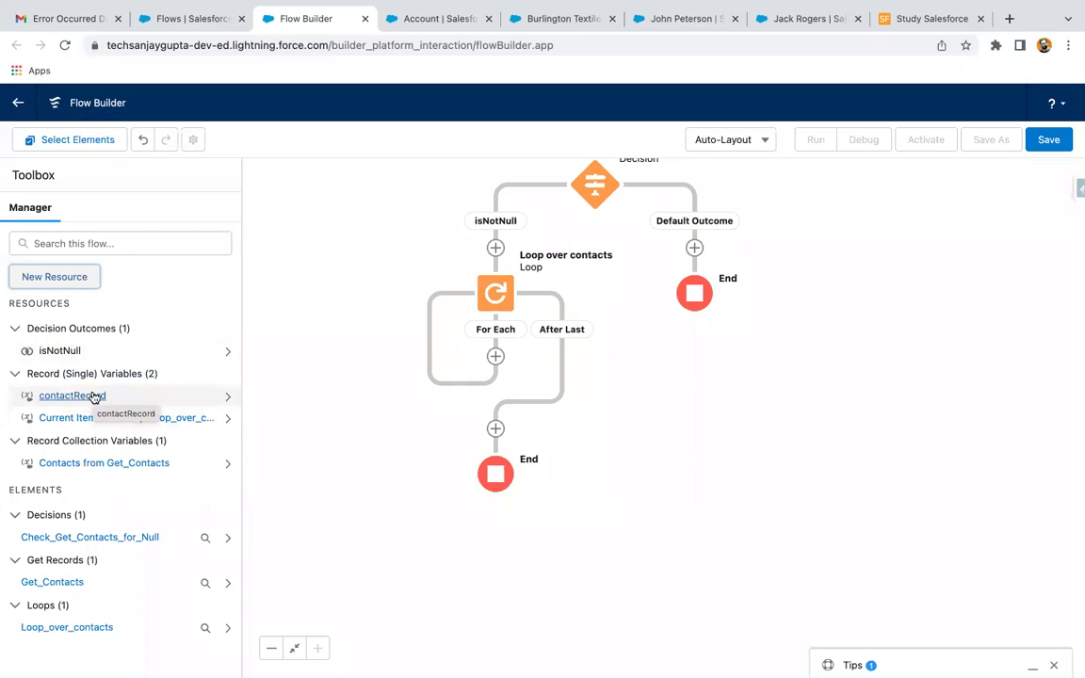
- Create a Record variable named contactList for the Contact object that allows multiple values (collection)
click(64, 278)
click(271, 326)
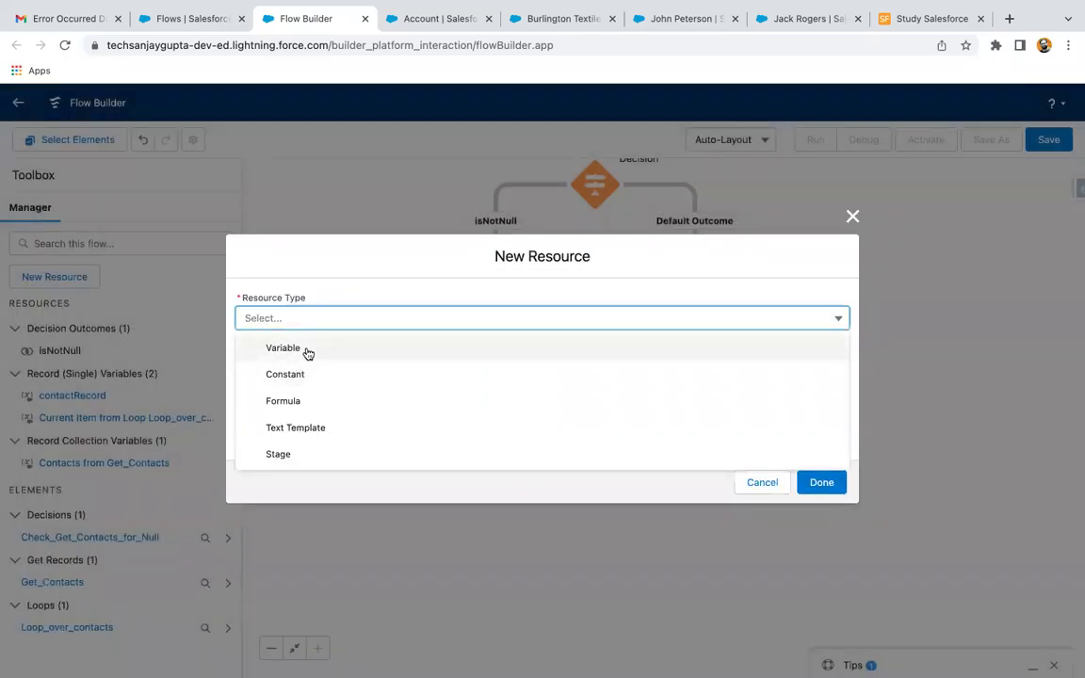
click(281, 345)
text(contactList)
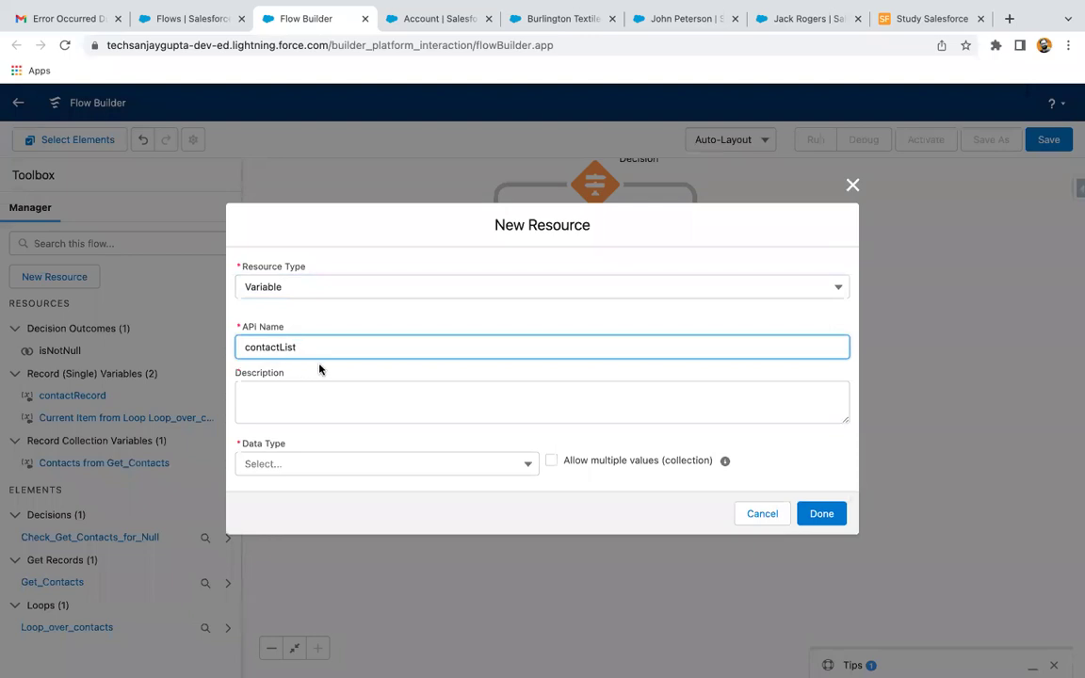
click(295, 463)
click(305, 300)
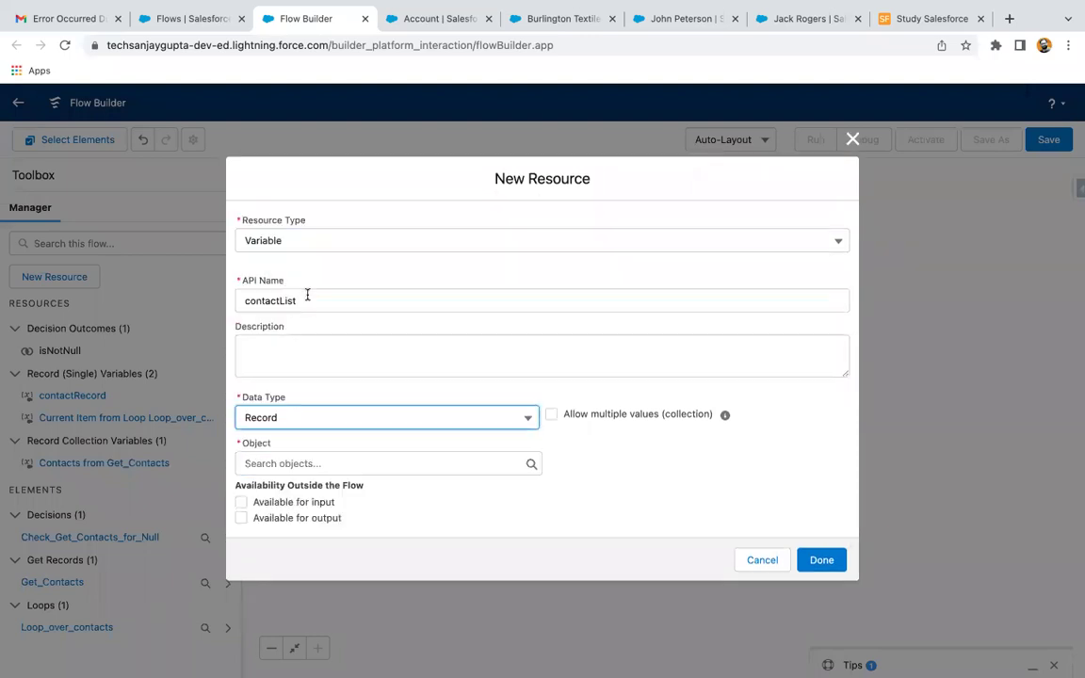
click(370, 462)
text(contact)
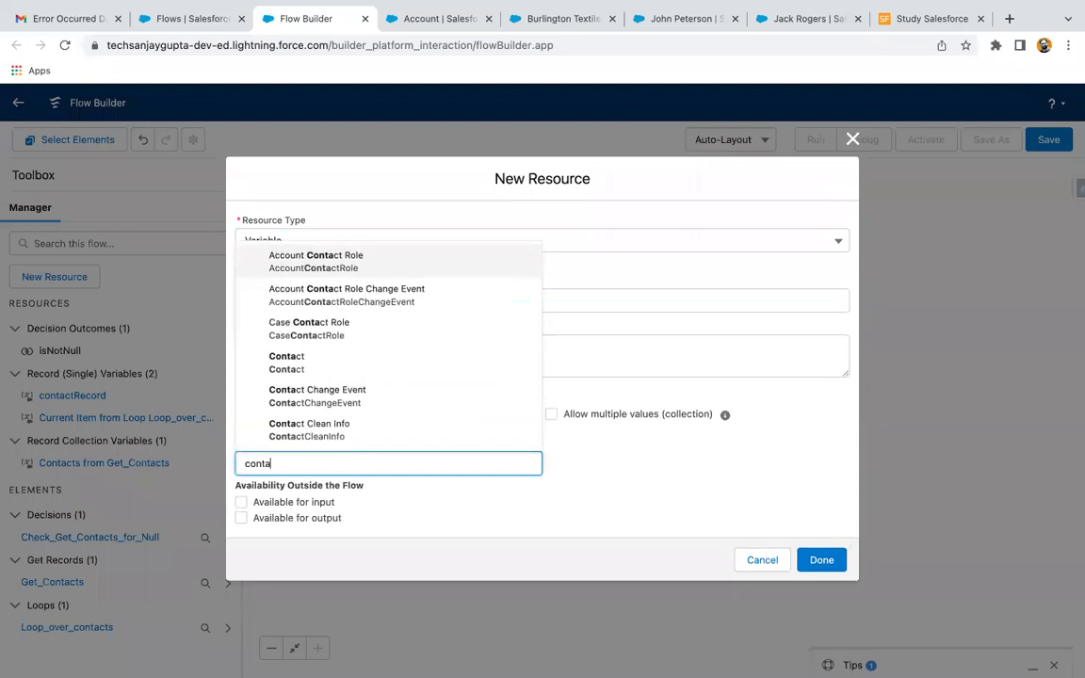
click(387, 380)
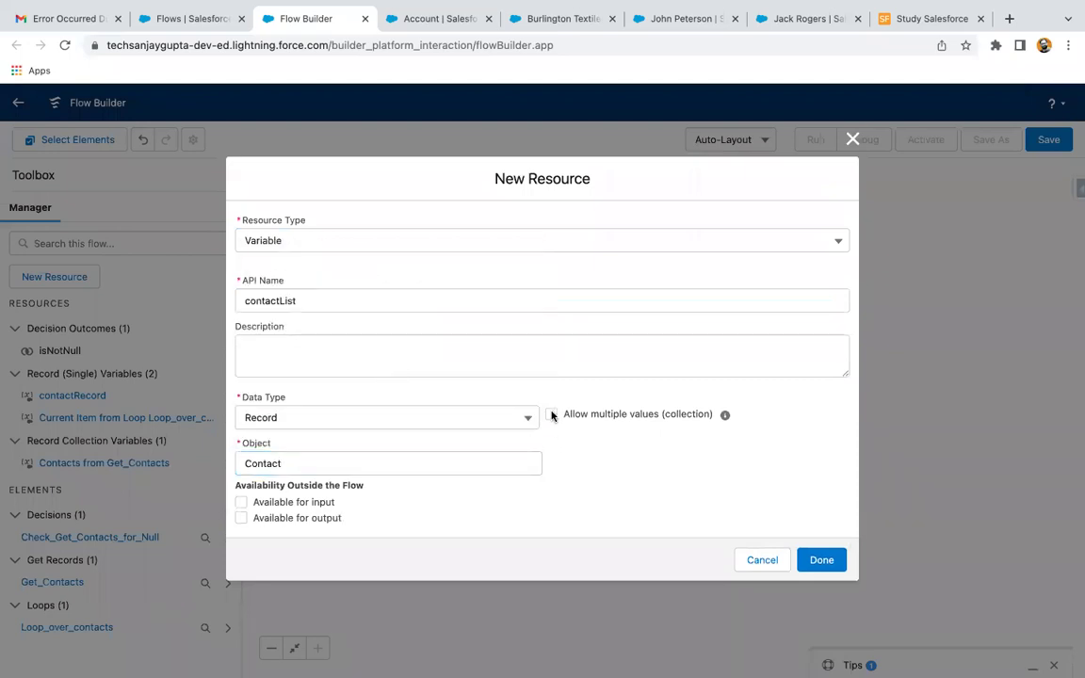
click(551, 415)
click(833, 561)
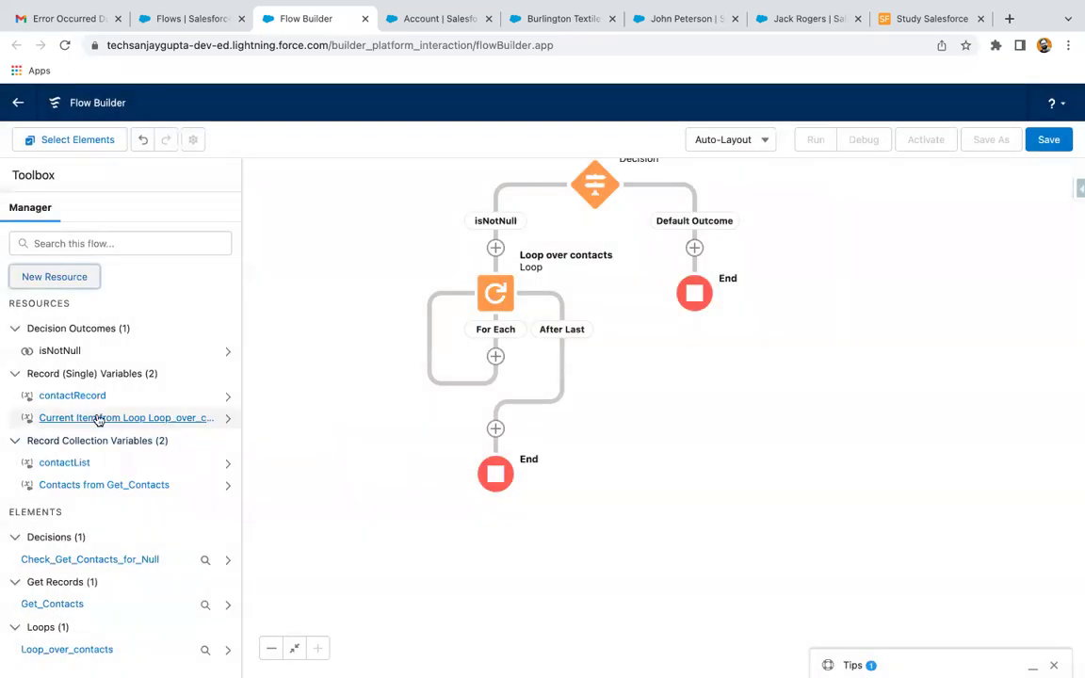
- Review the settings of the contactRecord and contactList variables, closing each without changes
click(80, 399)
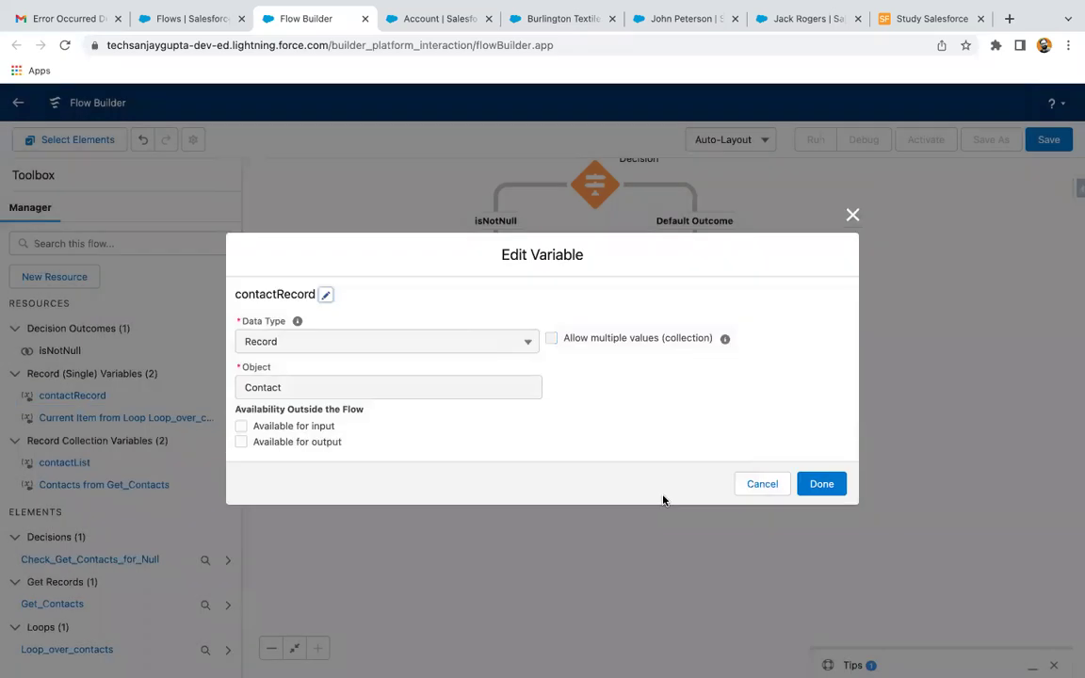
click(754, 487)
click(80, 465)
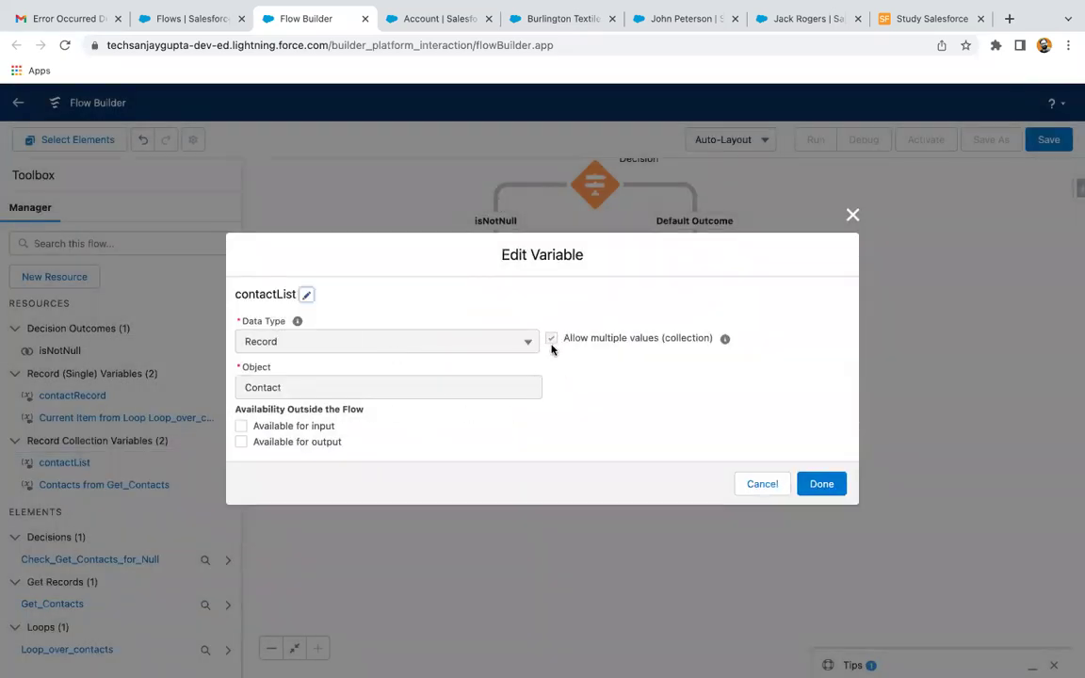
click(760, 485)
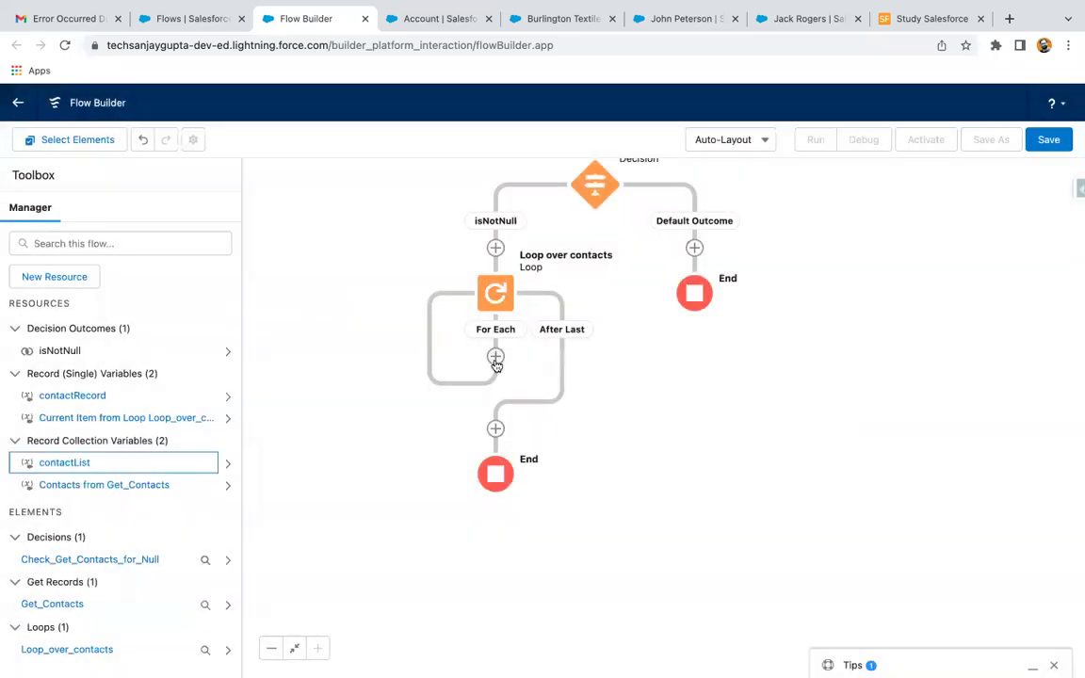
- Add an Assignment element on the loop's For Each path labelled "Assign Contact Information"
click(496, 357)
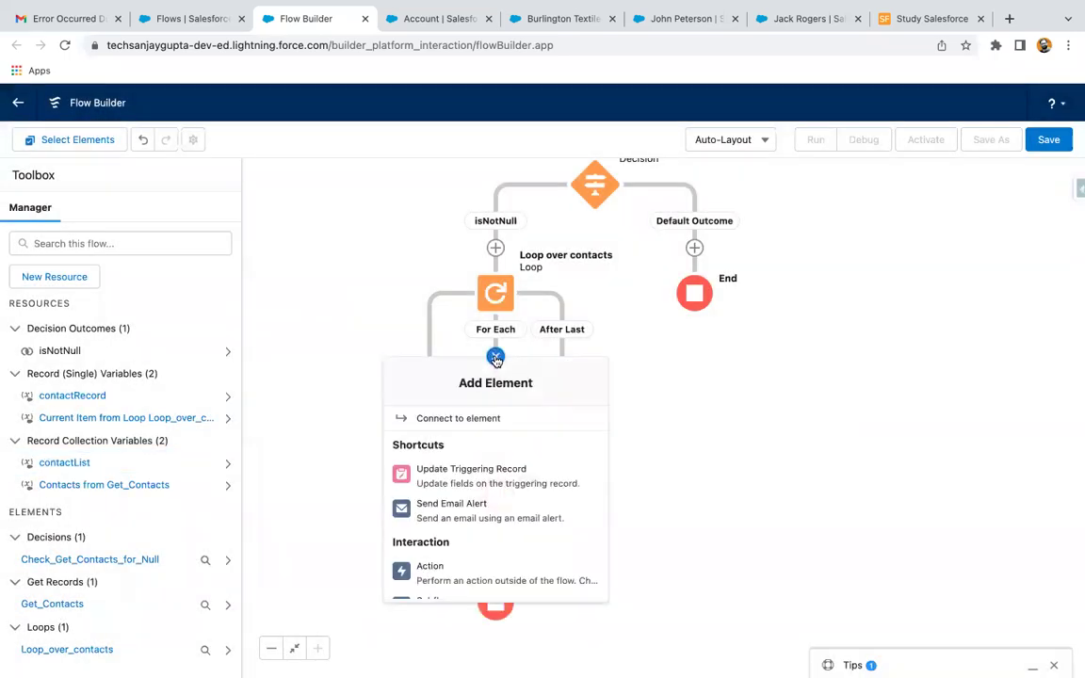
scroll(477, 475, down, 2)
scroll(478, 478, down, 2)
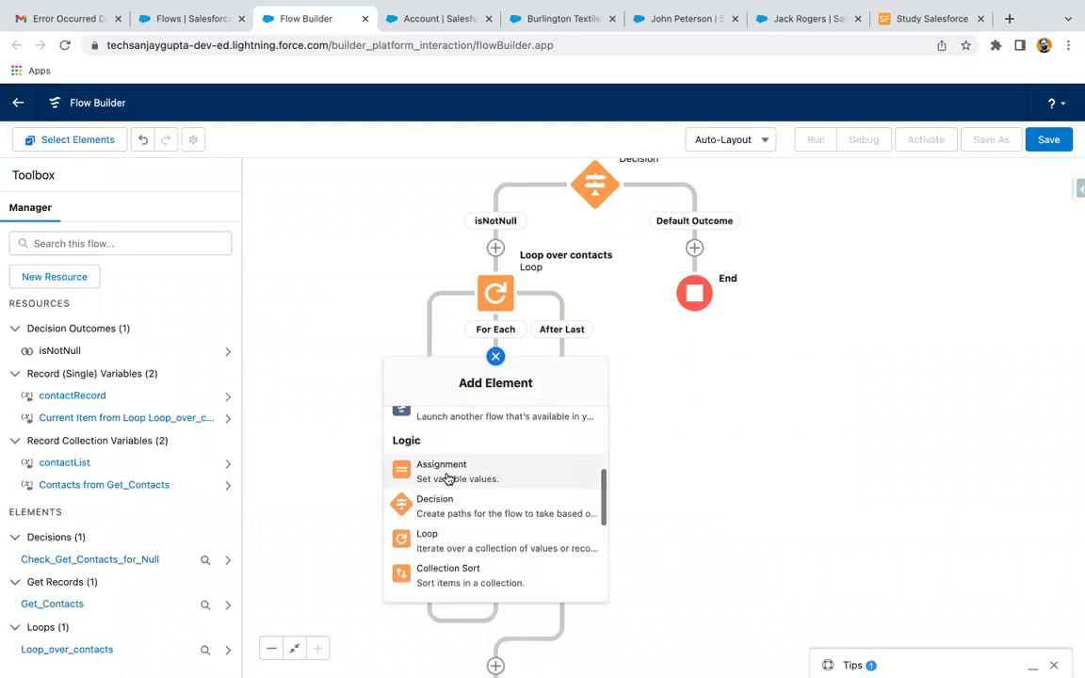
click(461, 477)
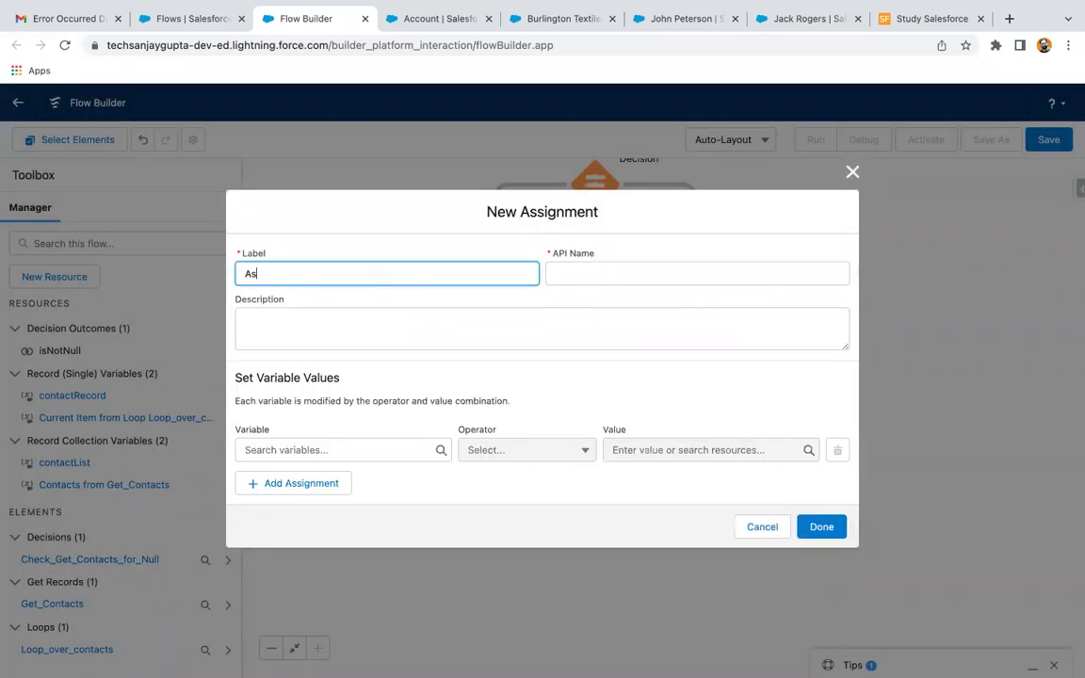
text(Assign Contact Information)
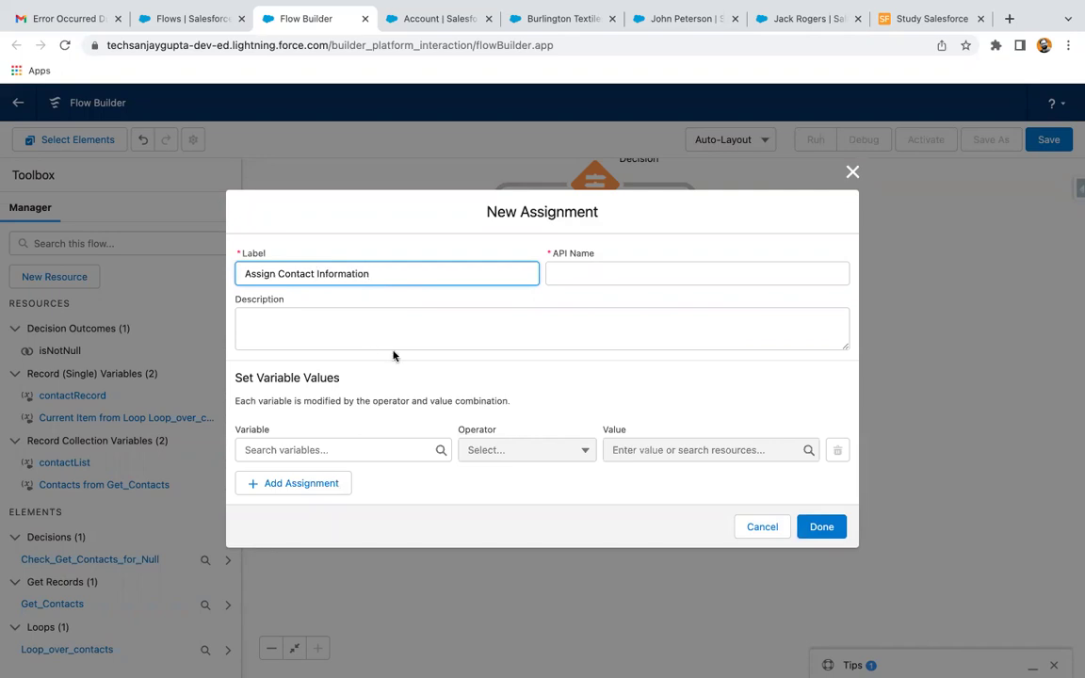
click(356, 321)
- Assign contactRecord > Contact ID the Contact ID of the current item from Loop_over_contacts, using the Equals operator
click(321, 447)
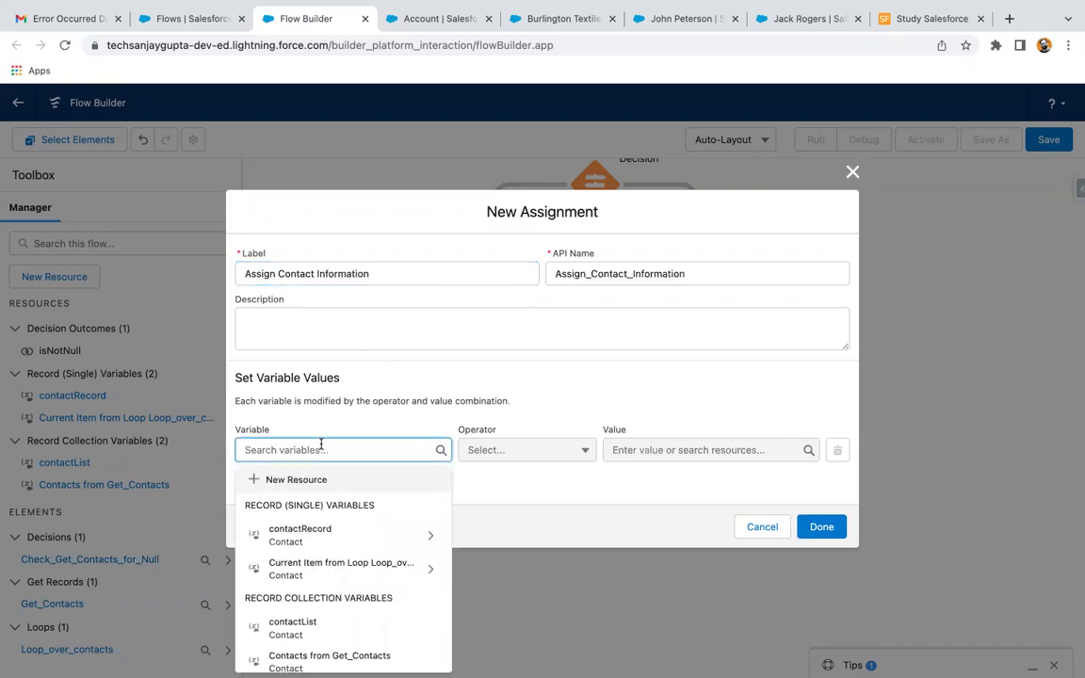
text(contactRecord.id})
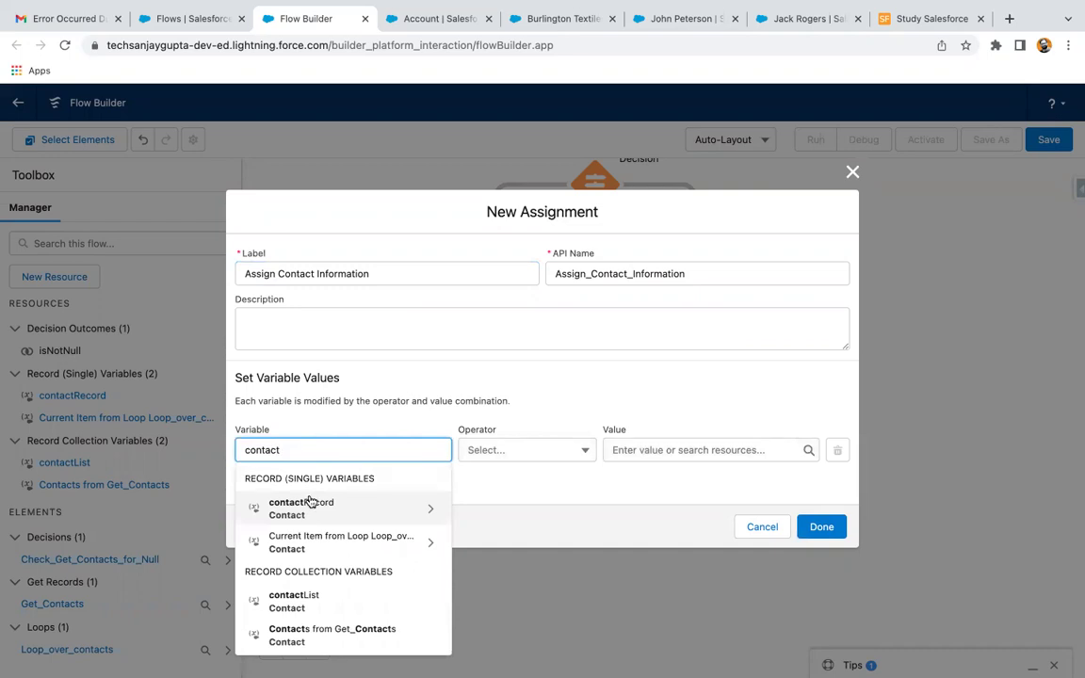
click(310, 503)
text(Id)
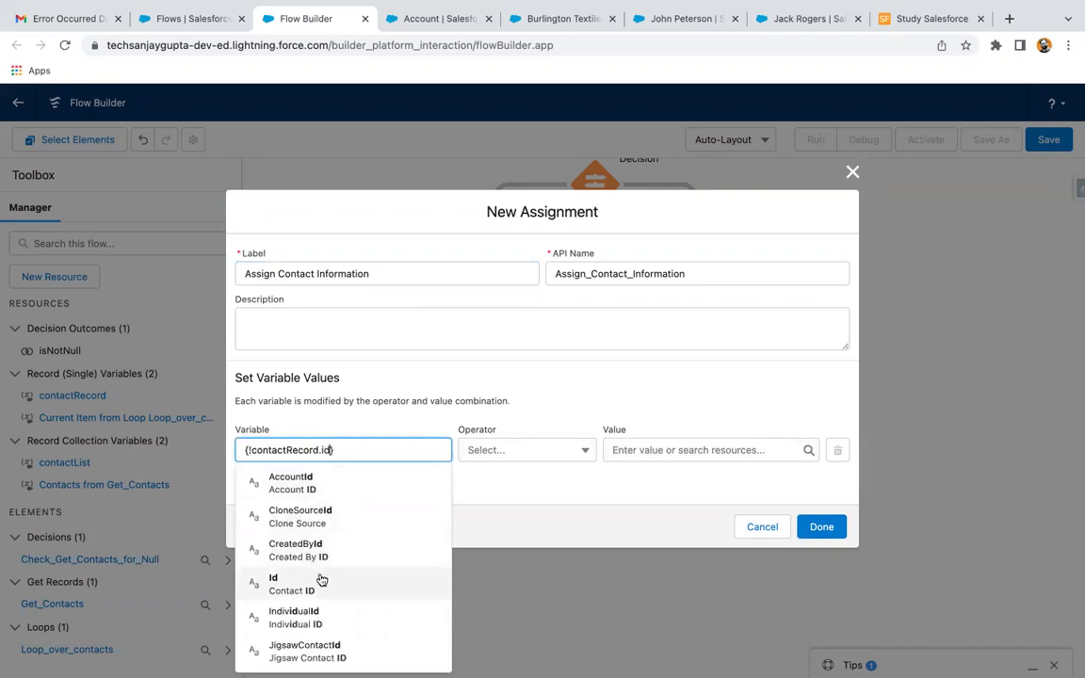
click(320, 580)
click(643, 445)
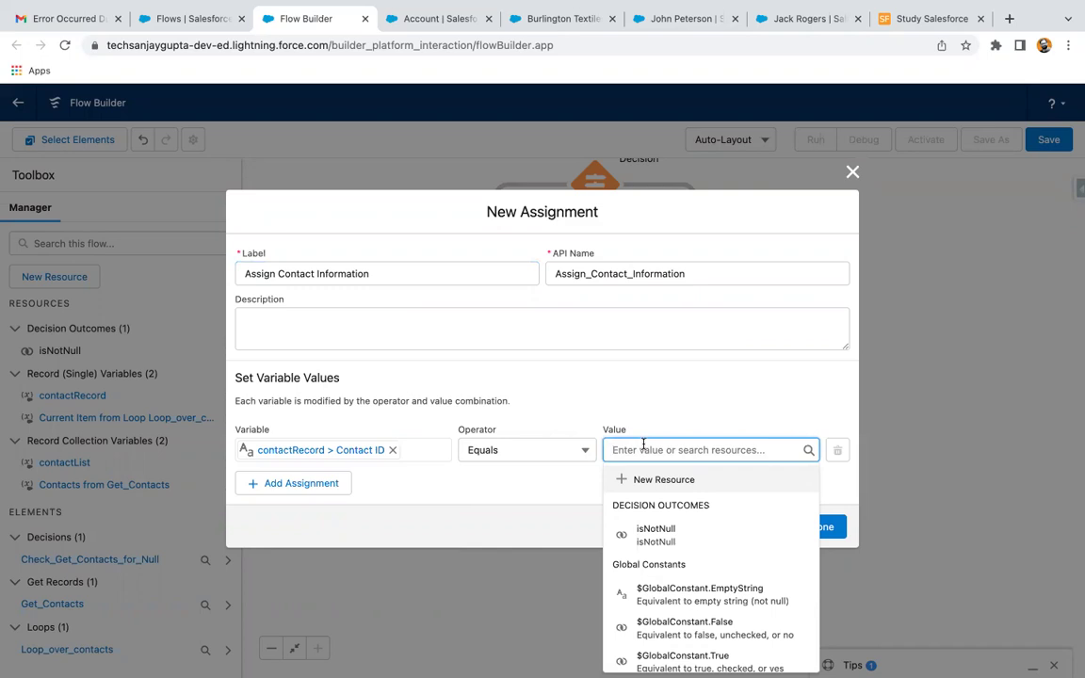
text(loop)
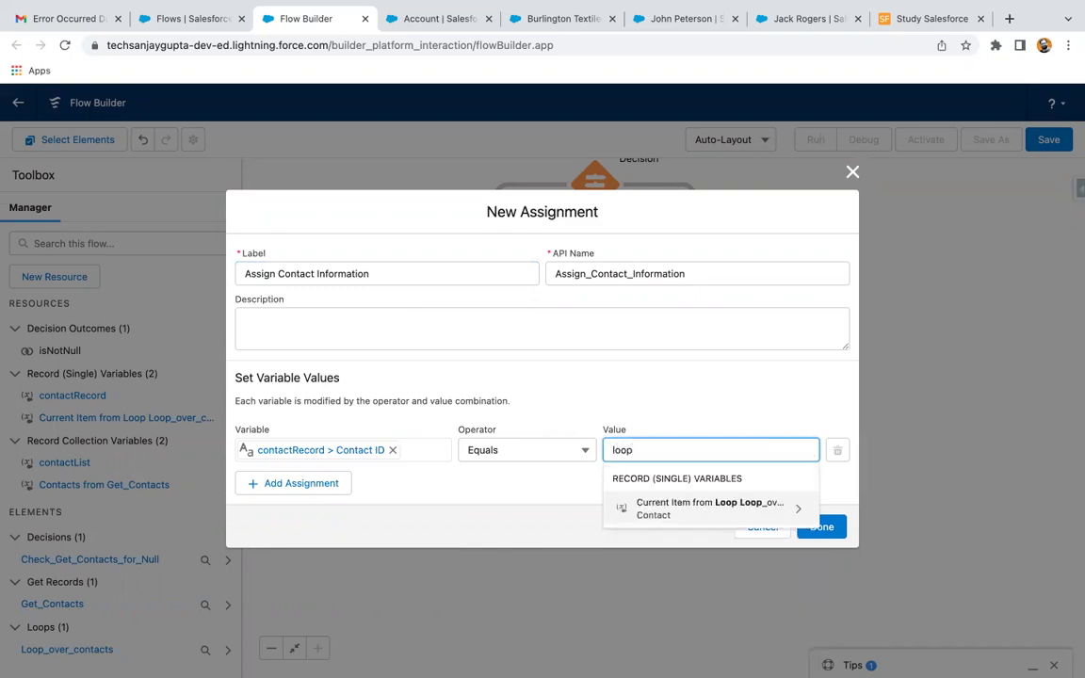
click(669, 510)
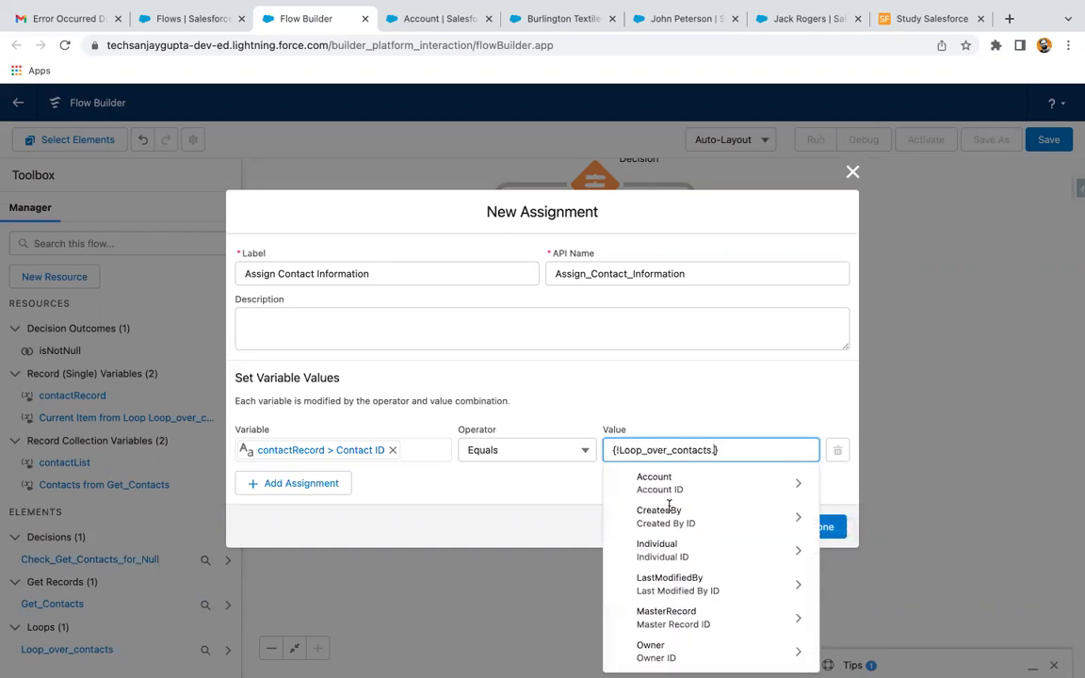
text(id)
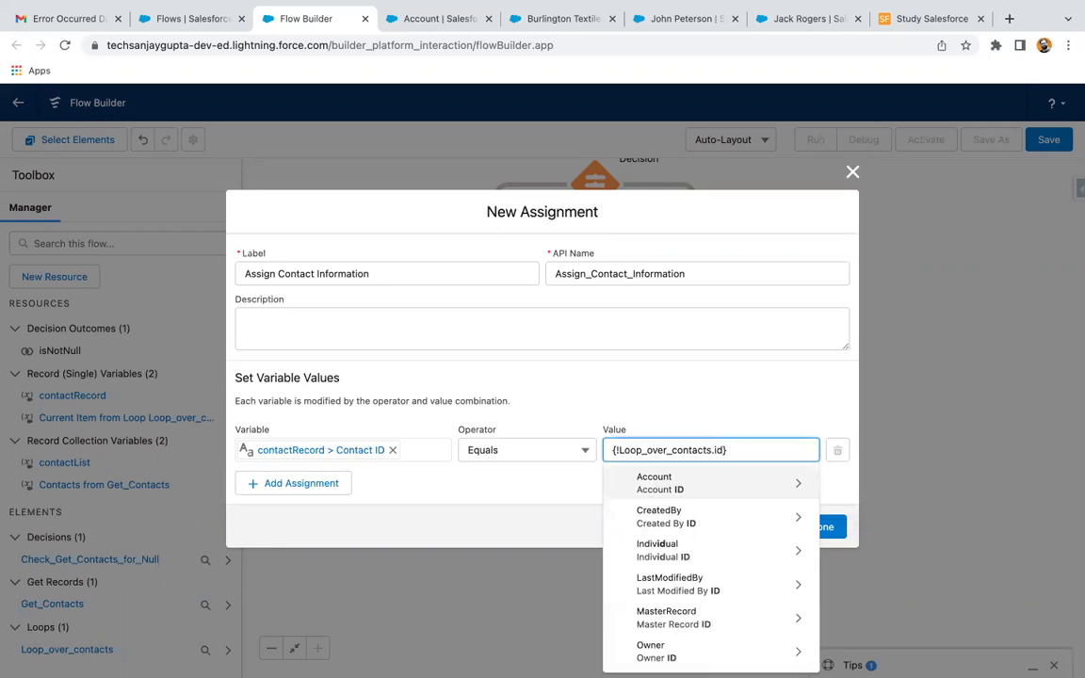
scroll(672, 580, down, 5)
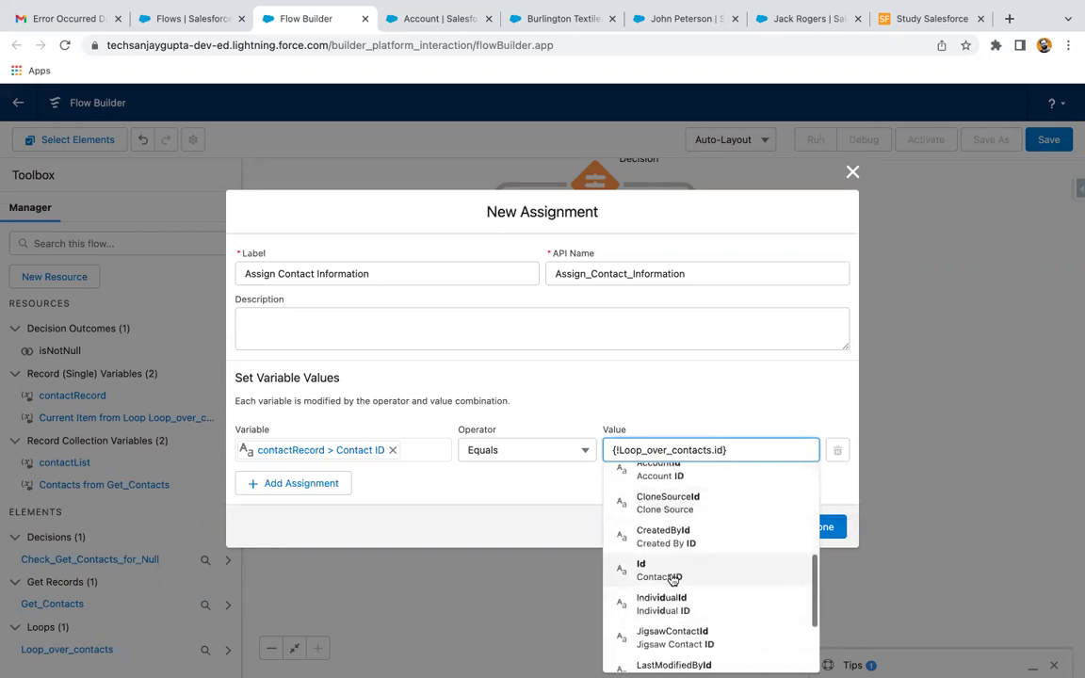
click(672, 577)
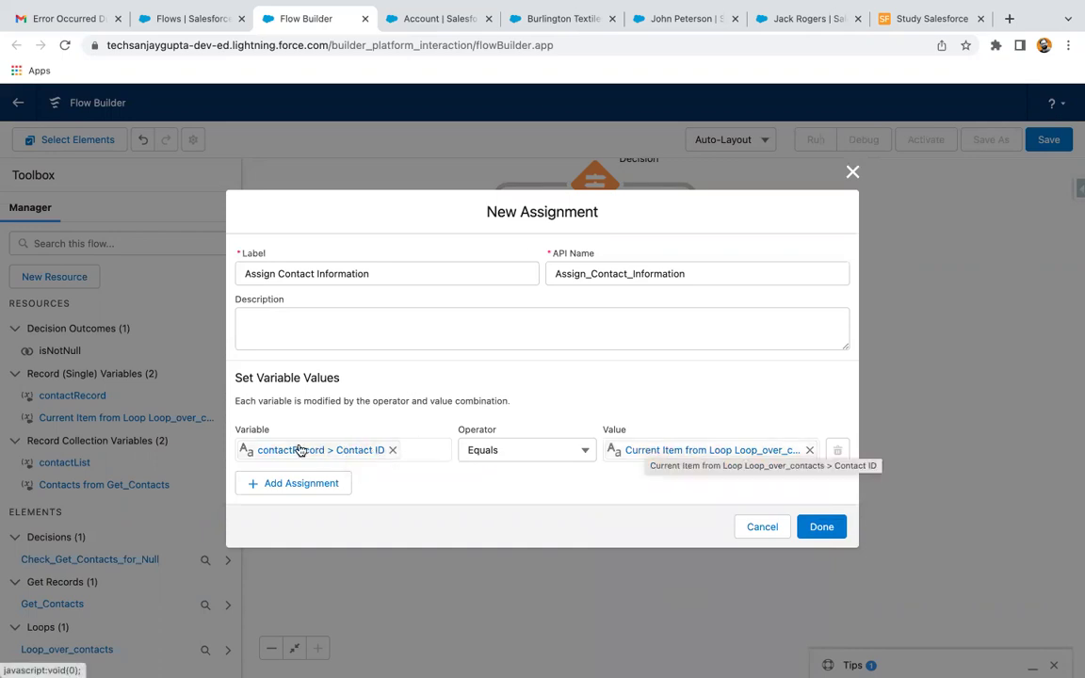
- Add a second assignment setting contactRecord > Home Phone Equals $Record > Account Phone, and finish the Assignment element
click(310, 485)
click(335, 476)
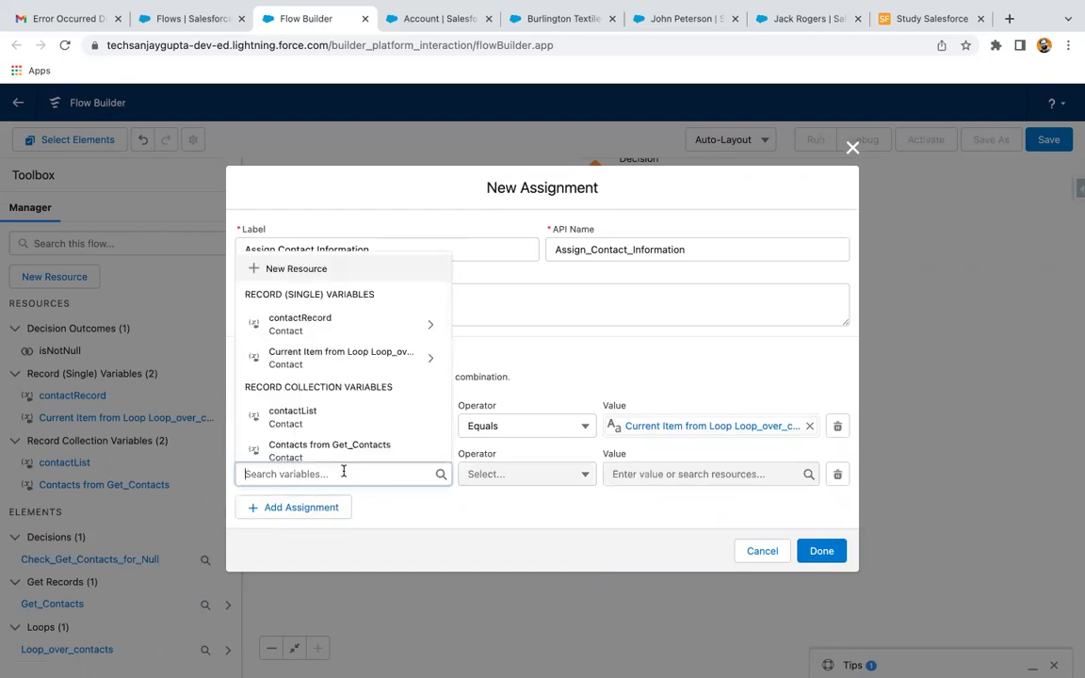
text(contact)
click(308, 319)
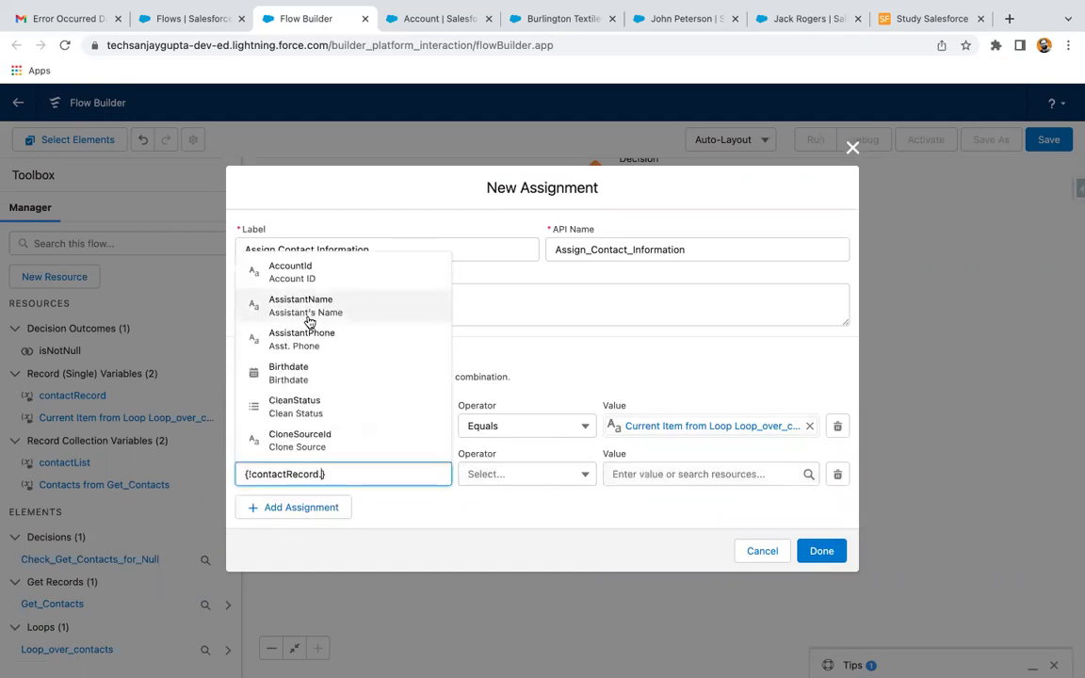
text(home)
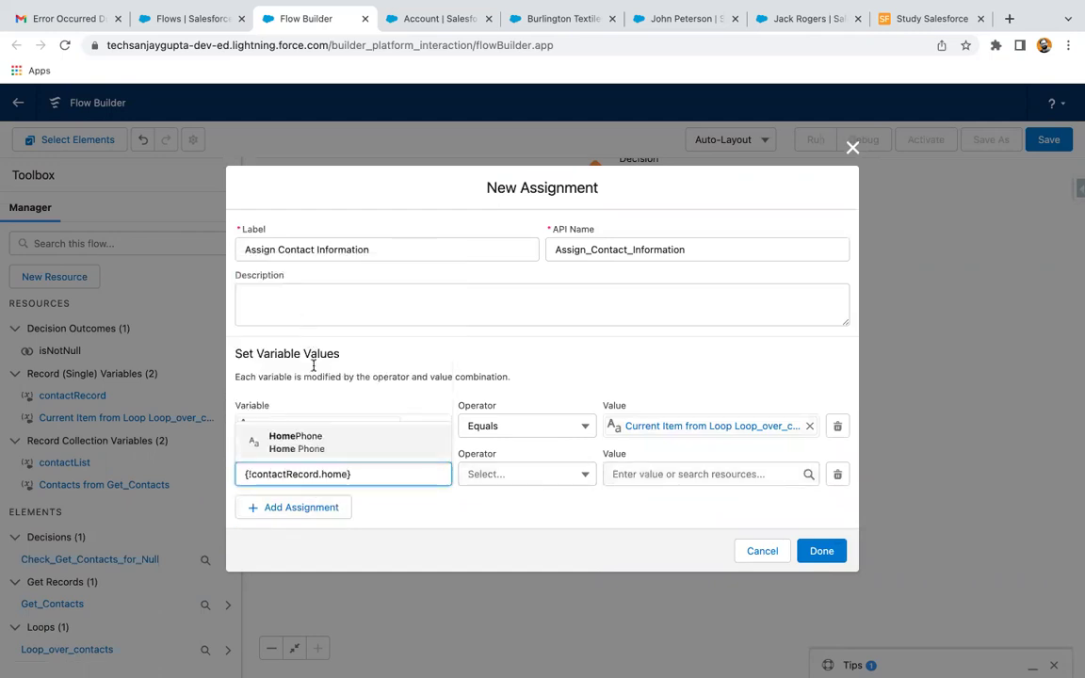
click(317, 436)
click(634, 471)
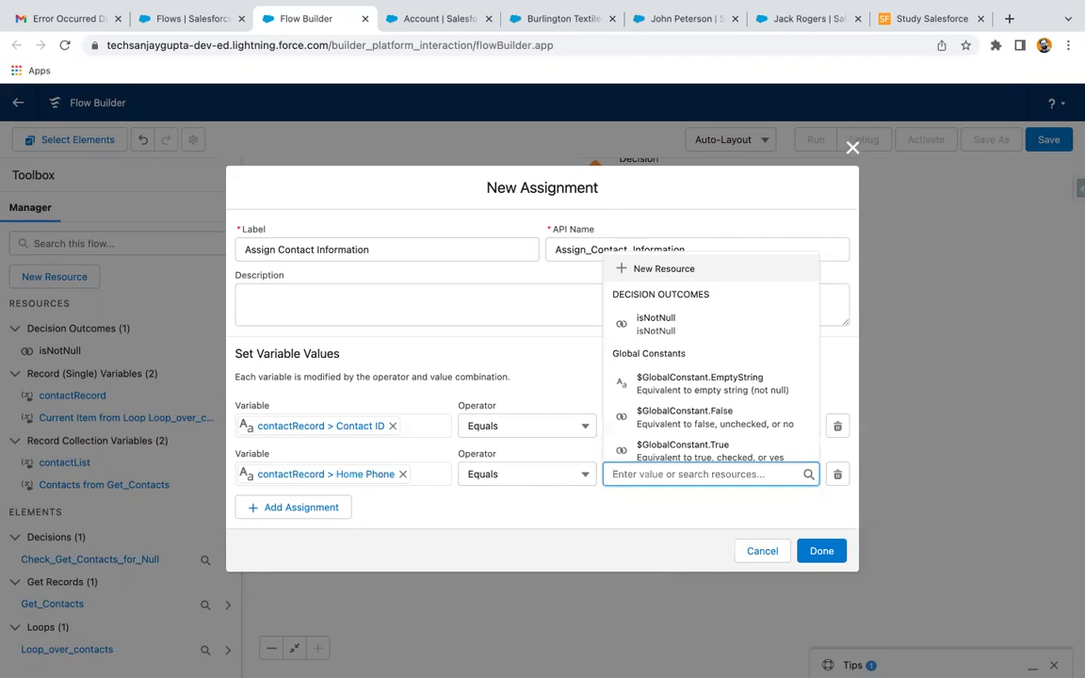
text(reco)
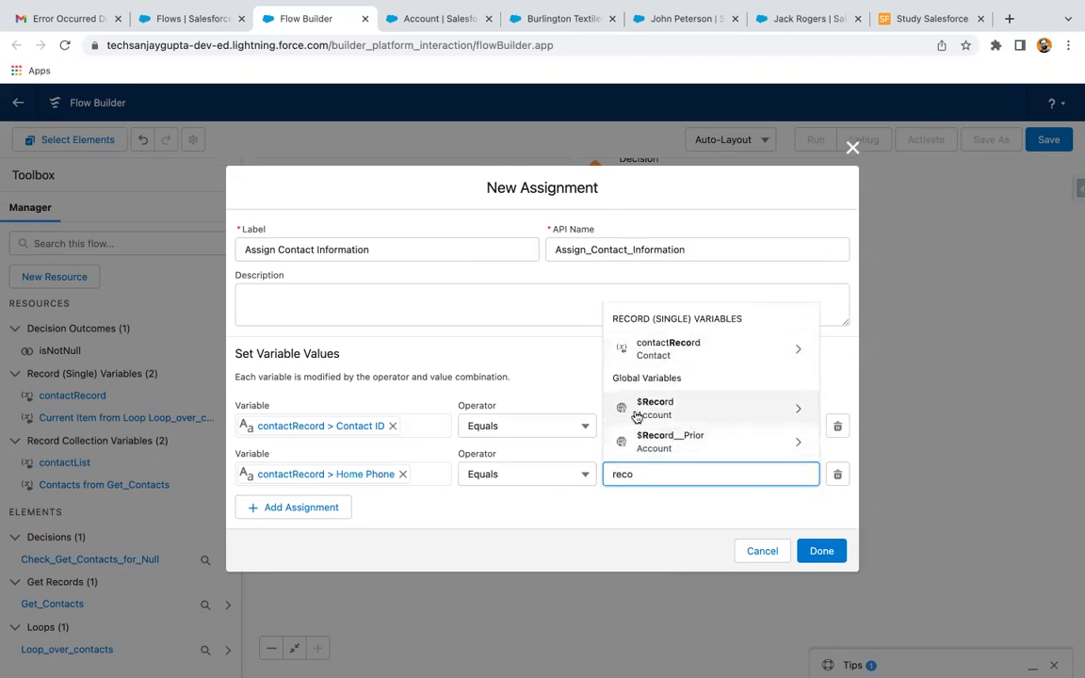
click(673, 409)
text(phone)
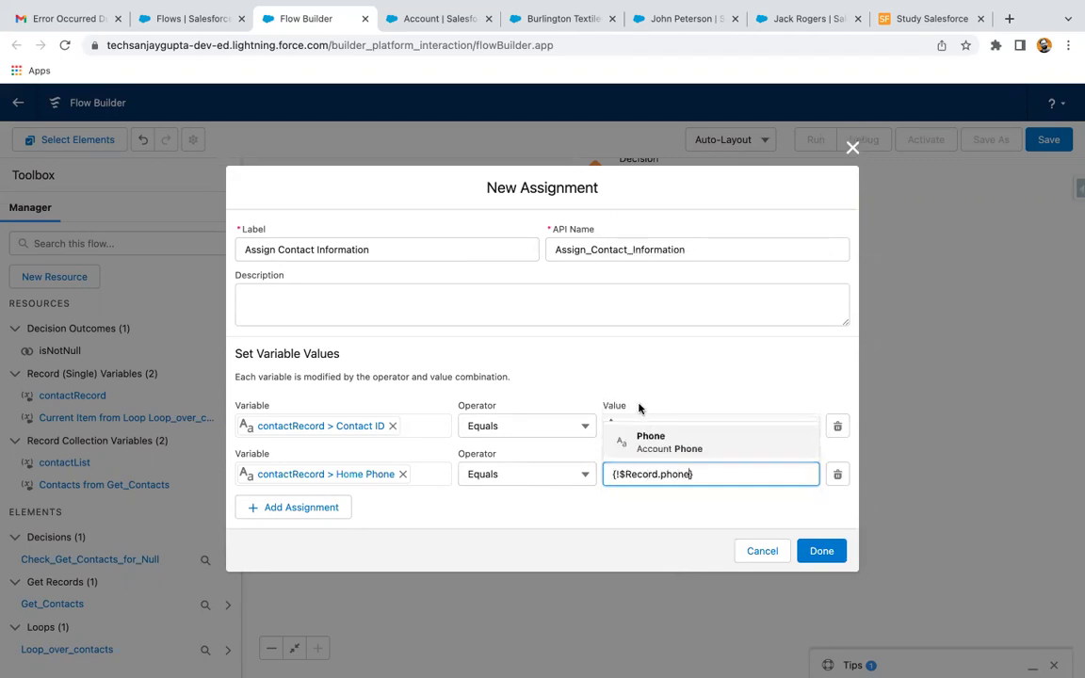
click(667, 443)
click(678, 516)
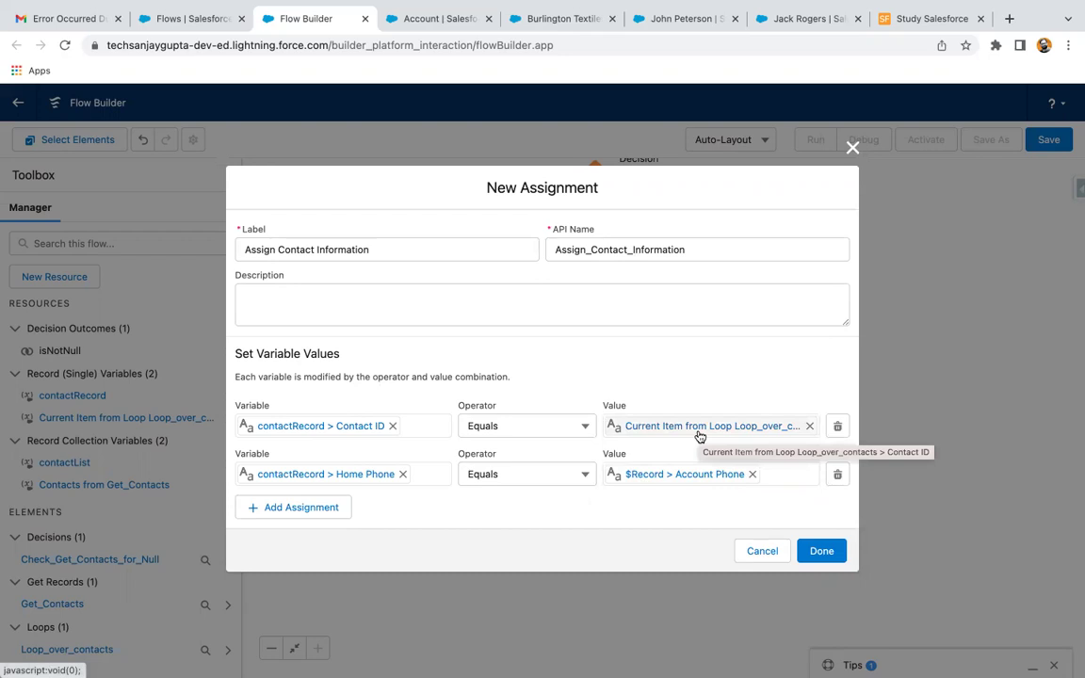
click(823, 551)
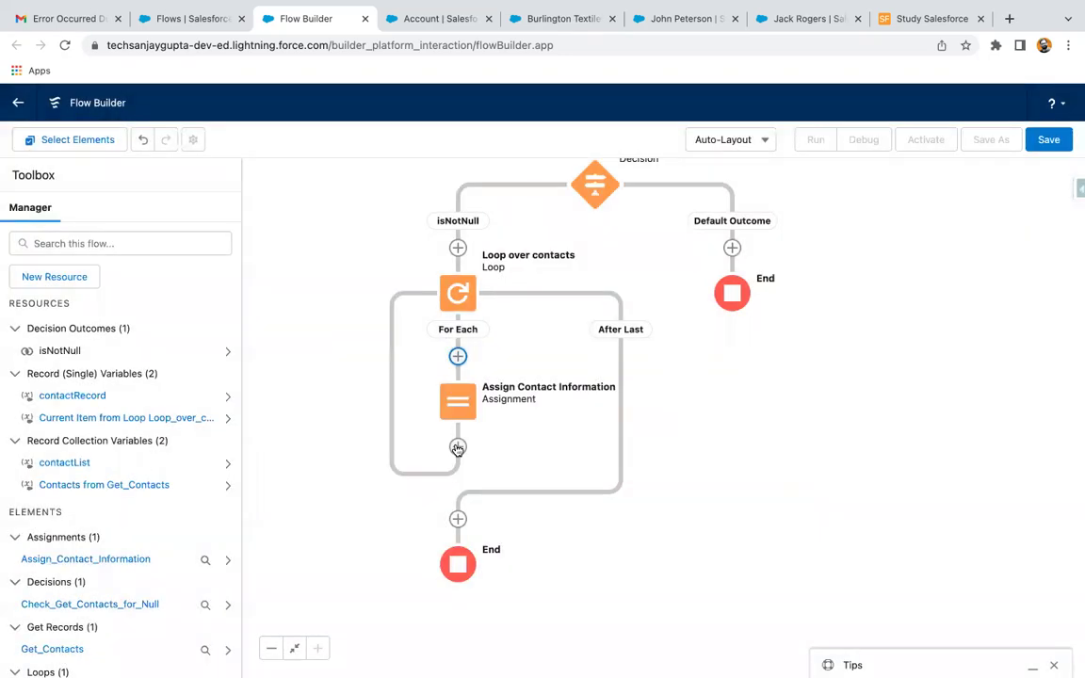
- Add an Assignment element after Assign Contact Information inside the loop, labelled "Add Contact Record to List"
click(458, 448)
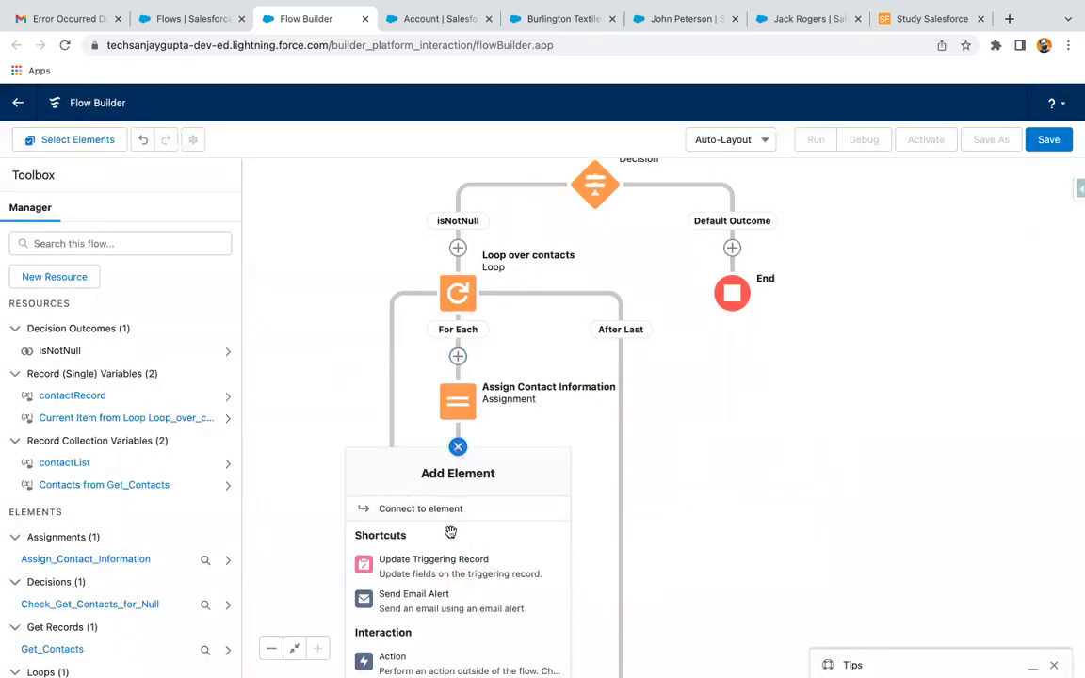
scroll(449, 542, down, 5)
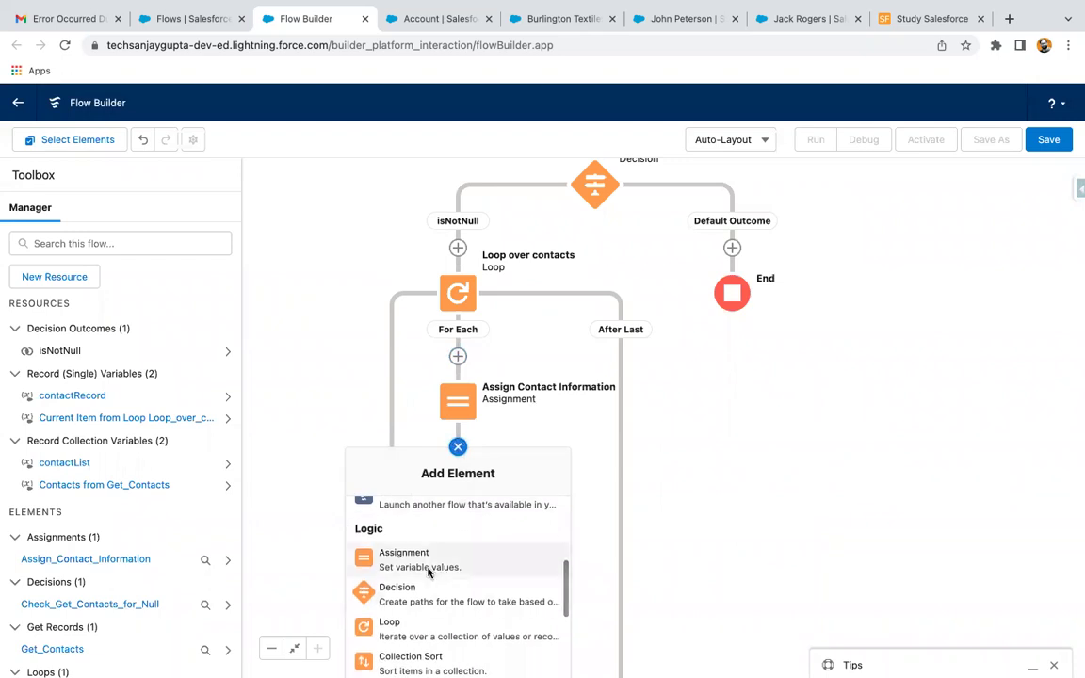
click(435, 561)
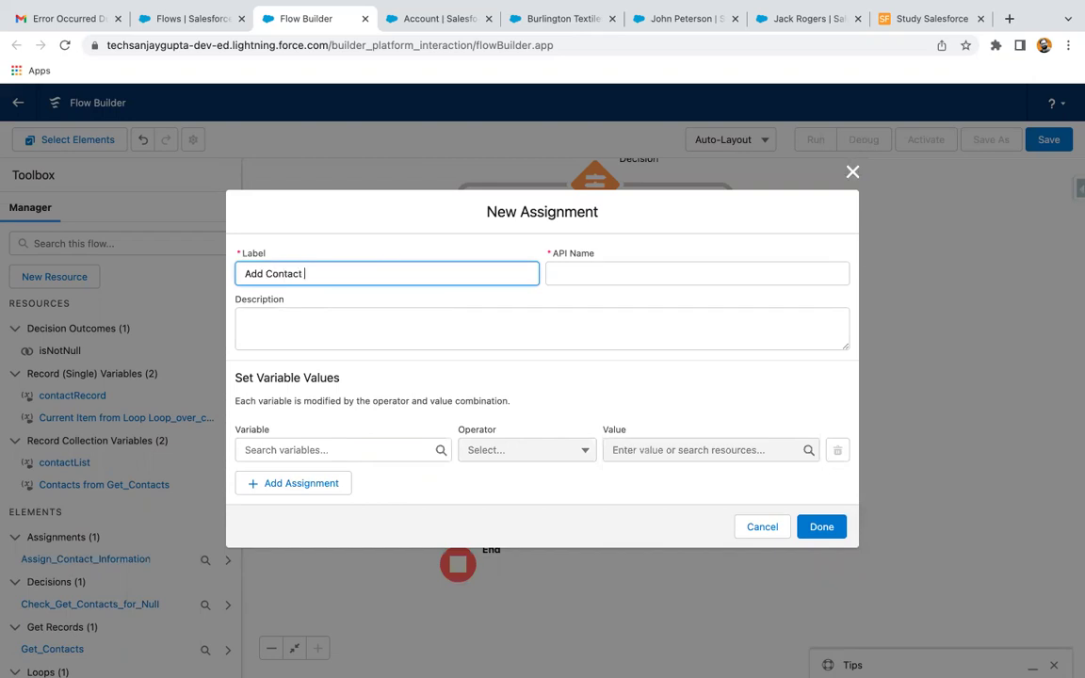
- Set the new assignment's variable to the contactList collection with the Add operator
click(296, 443)
text(contact)
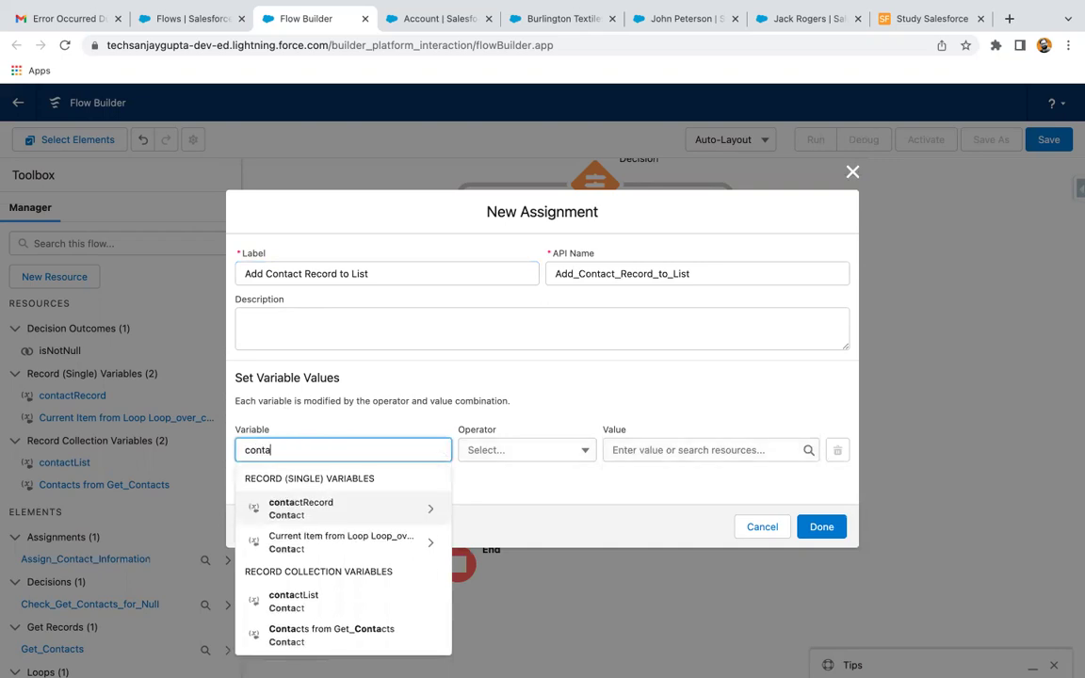
key(BackSpace)
key(BackSpace)
key(BackSpace)
text(li)
key(BackSpace)
key(BackSpace)
text(tactlist)
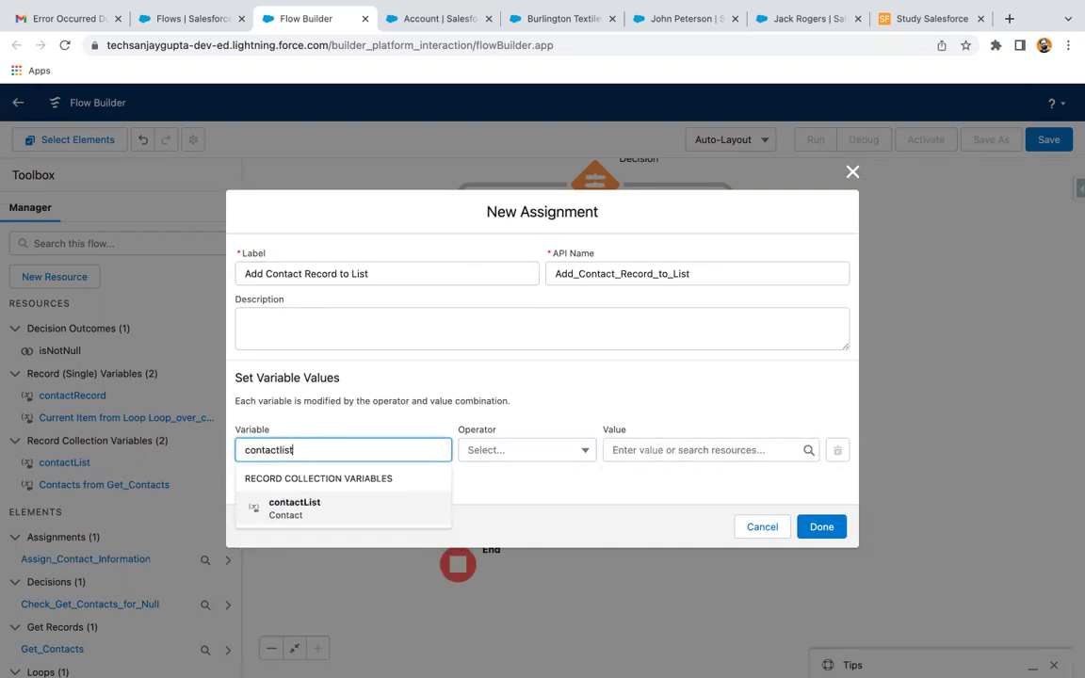
click(304, 514)
click(509, 452)
click(508, 502)
- Use the whole contactRecord variable as the value added to contactList, and finish the Assignment element
click(633, 449)
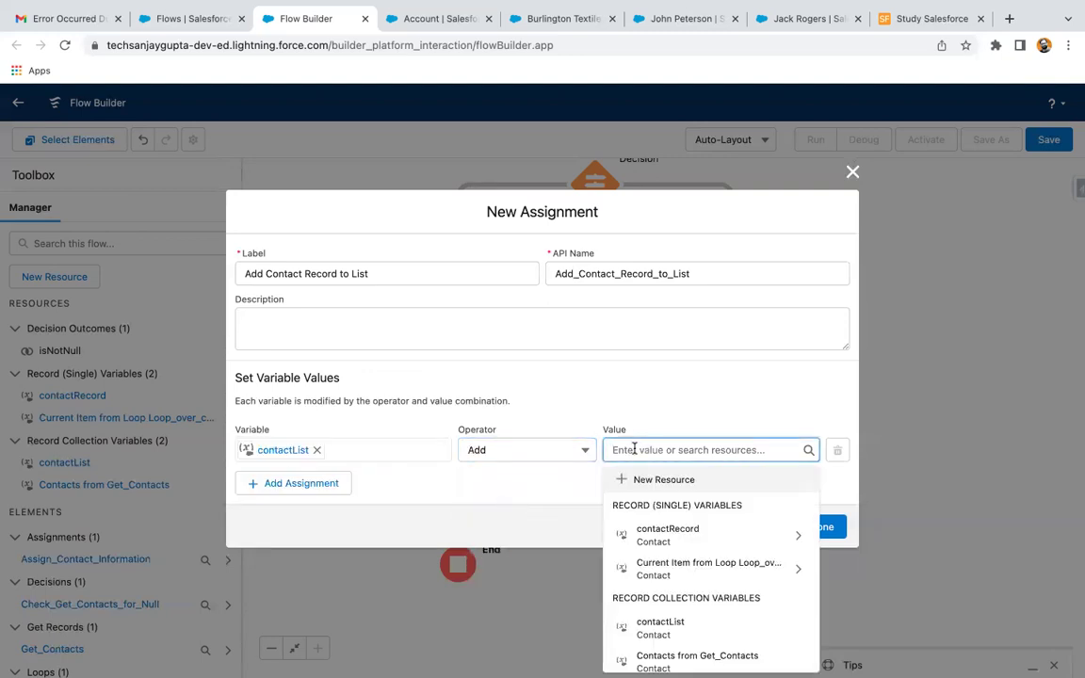
text(contactre)
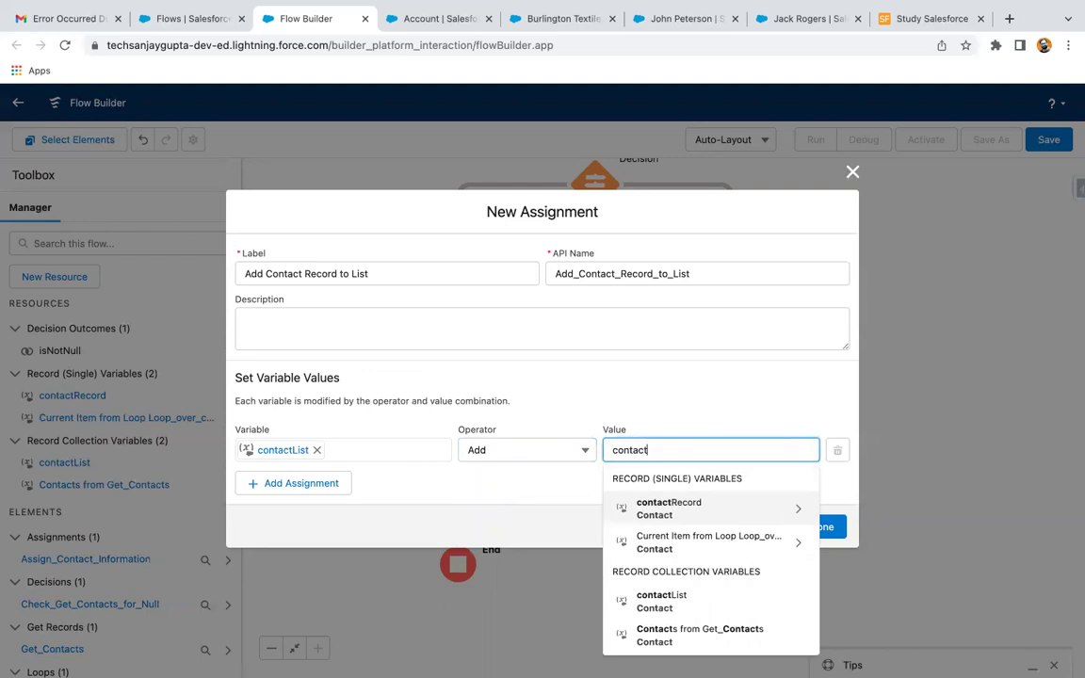
click(642, 509)
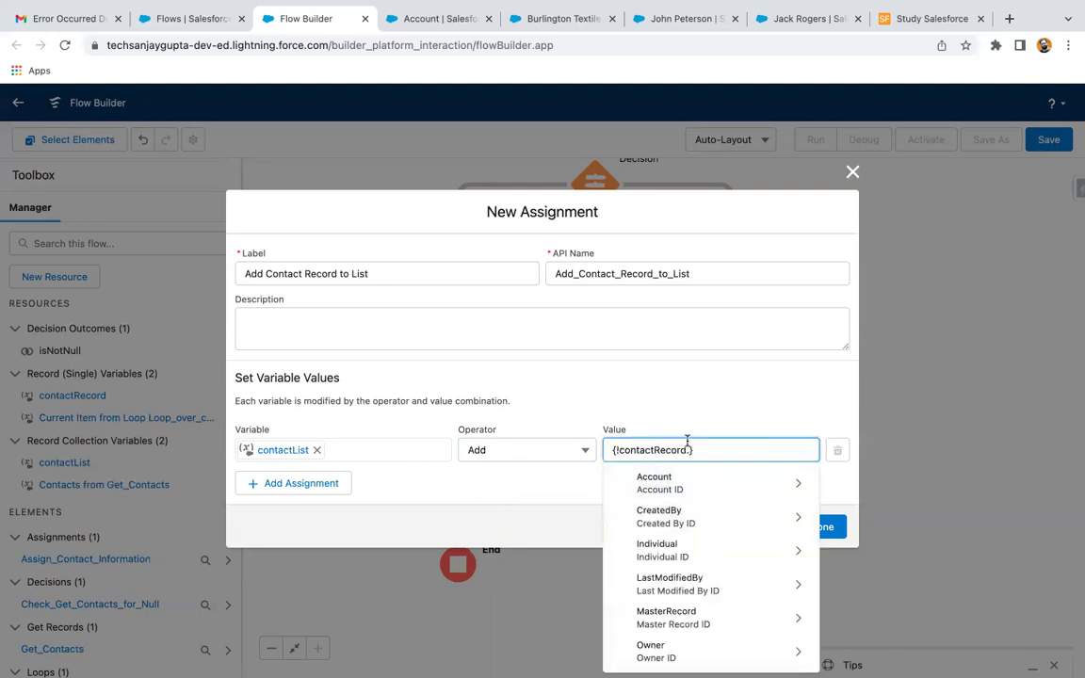
click(671, 391)
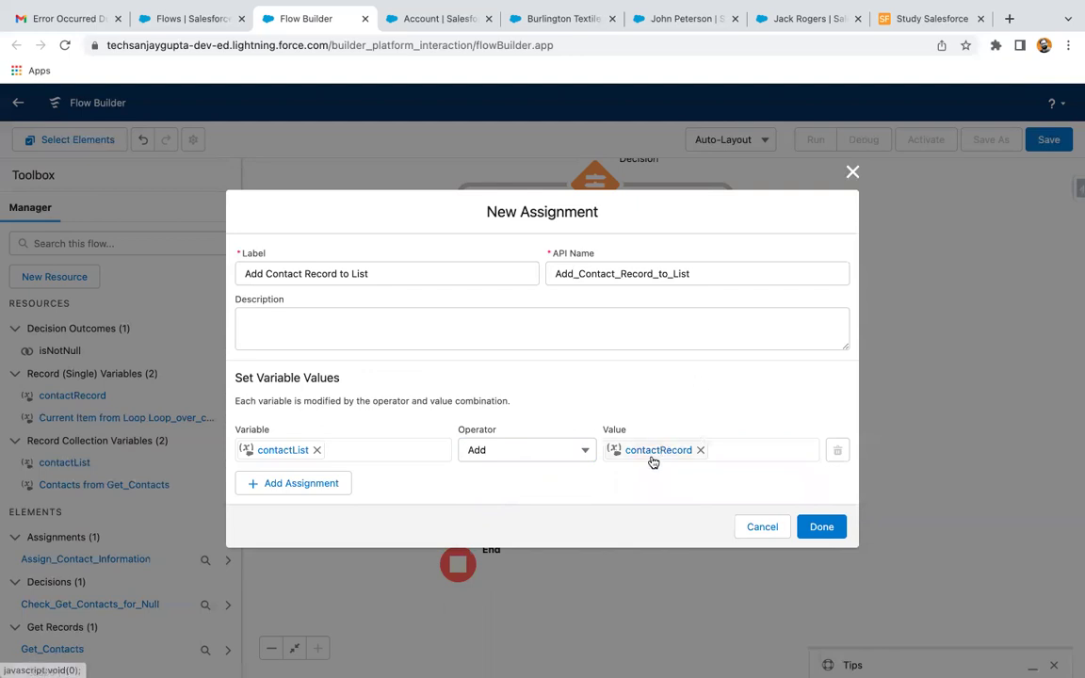
click(823, 529)
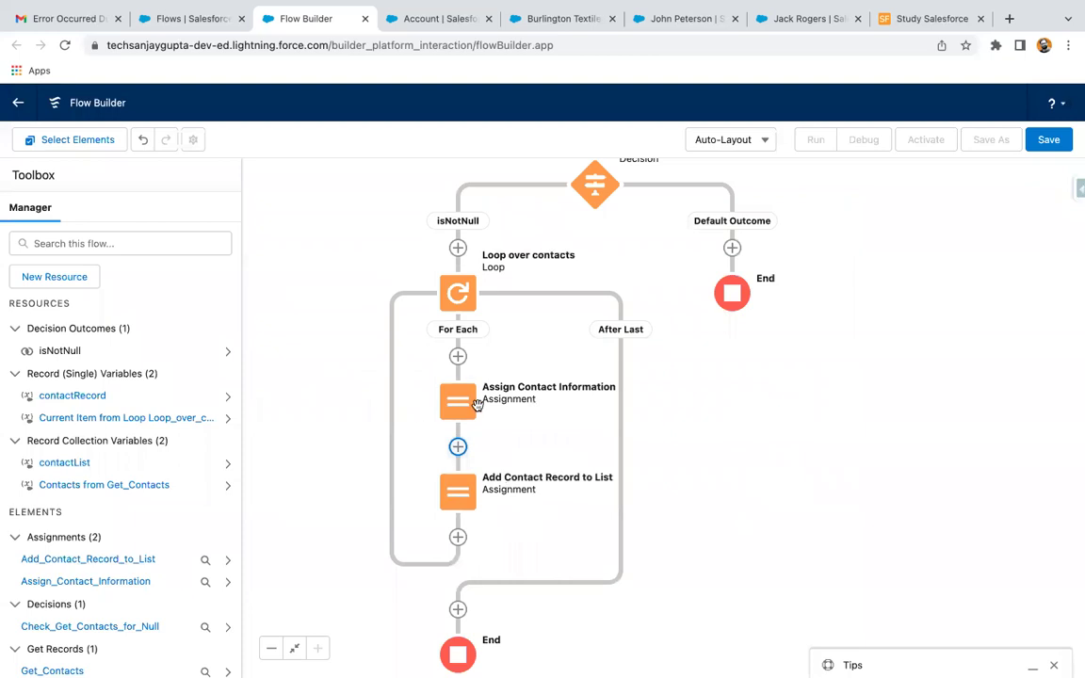
- Add an Update Records element on the loop's After Last path, before End, labelled "Update Contact Records"
scroll(706, 368, down, 2)
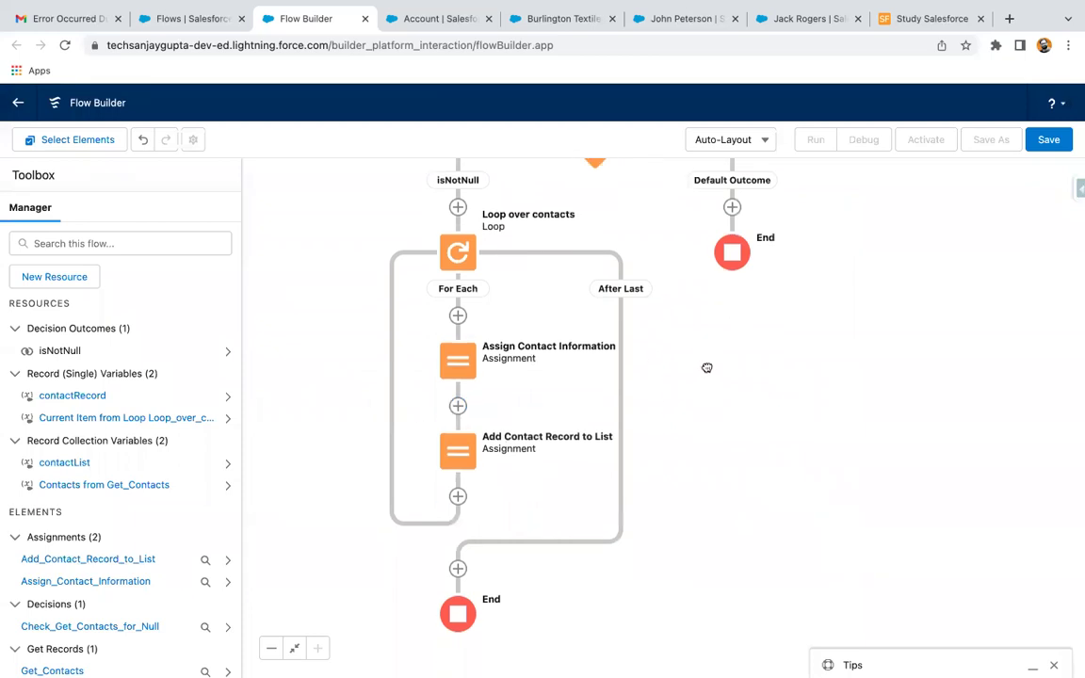
scroll(744, 368, left, 2)
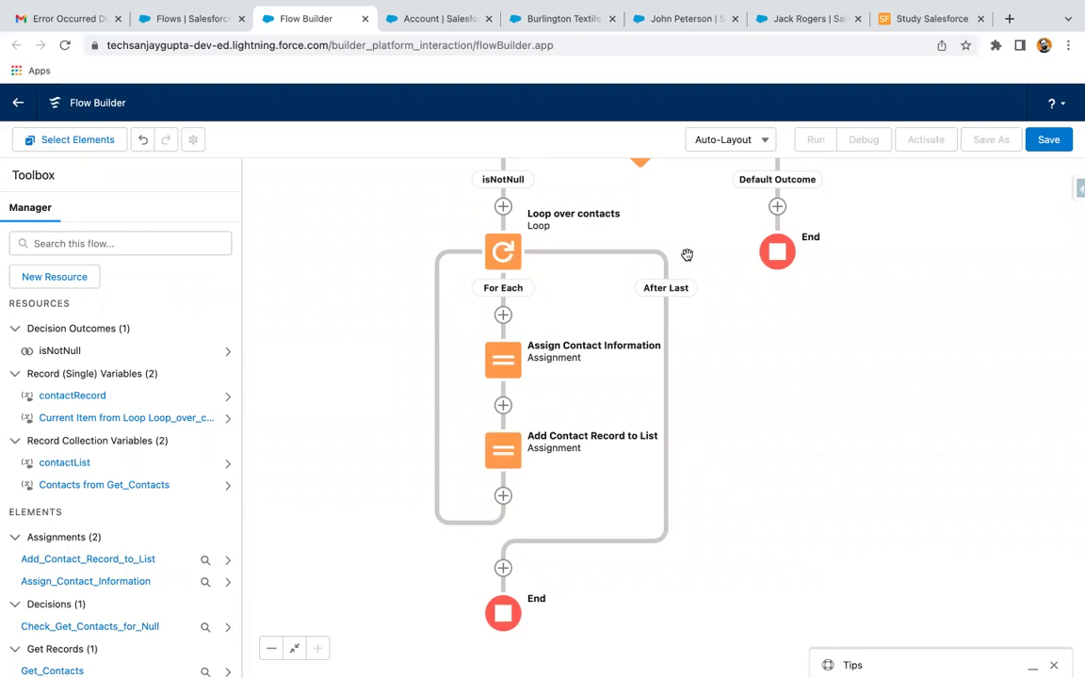
scroll(758, 363, down, 2)
drag(759, 362, 758, 291)
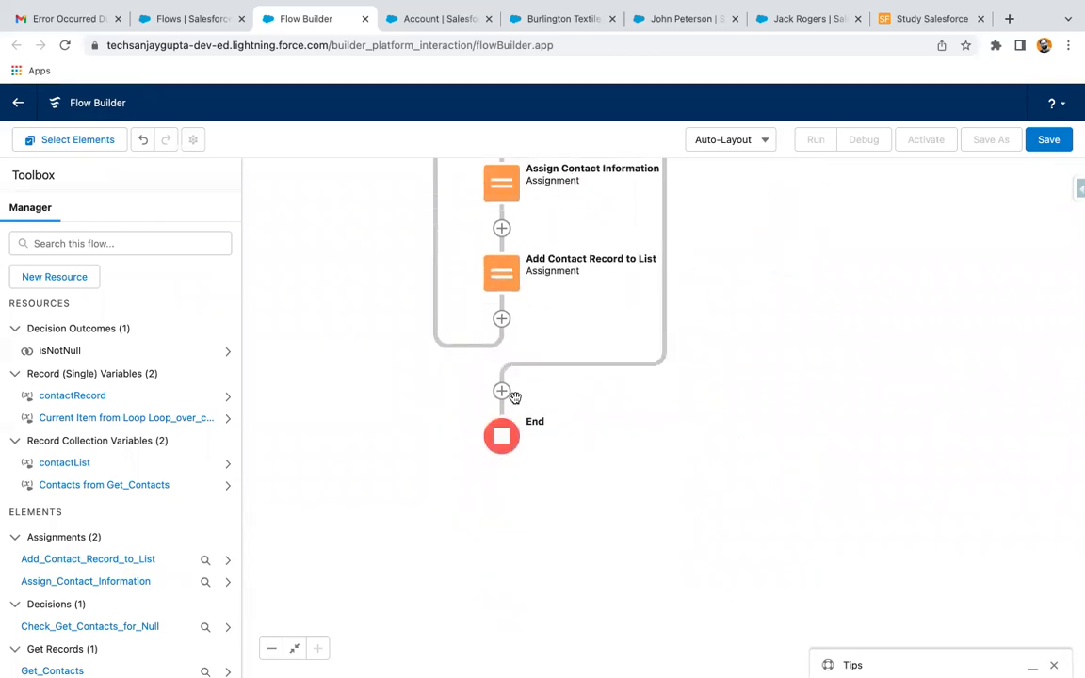
click(501, 392)
scroll(477, 514, down, 5)
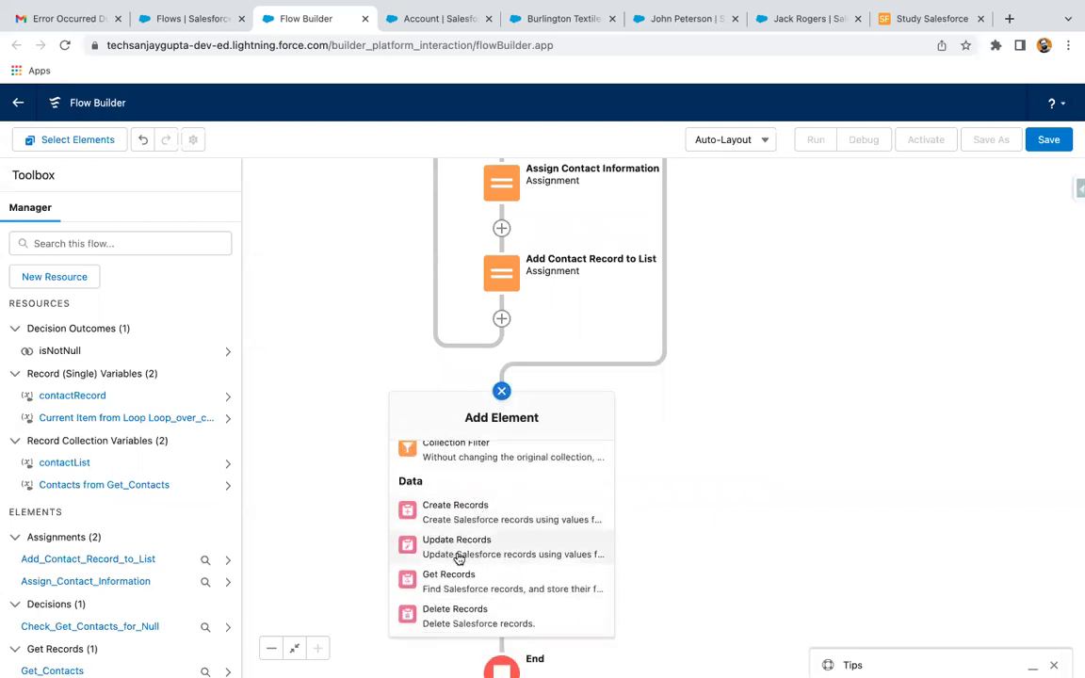
click(460, 552)
text(Update Records)
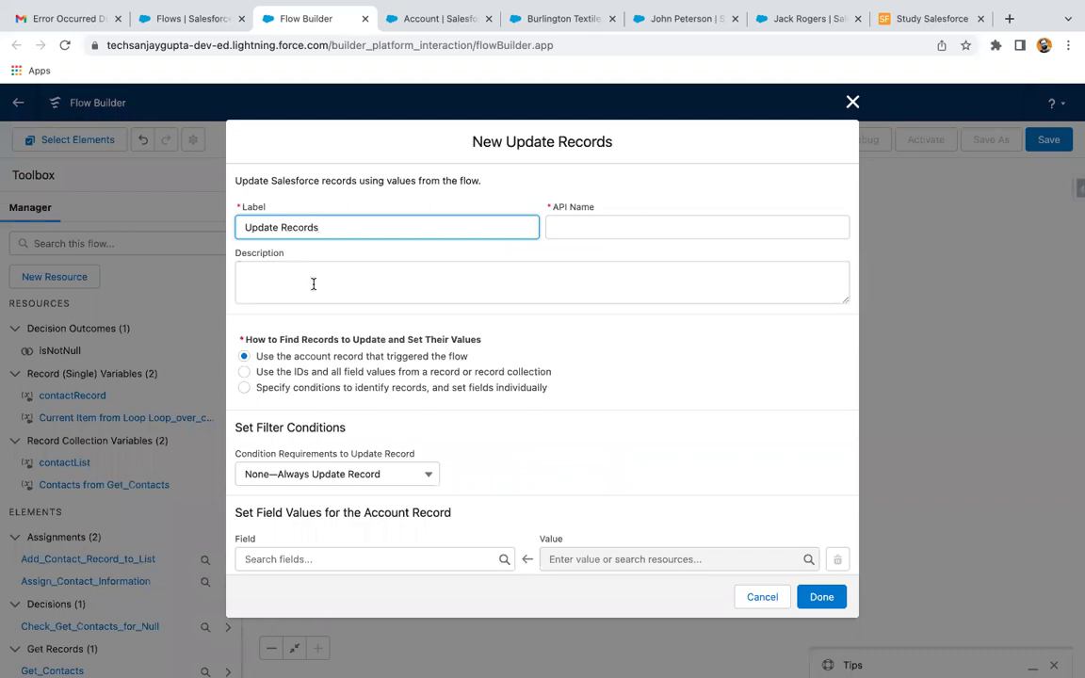
click(279, 234)
text(Contact)
click(590, 350)
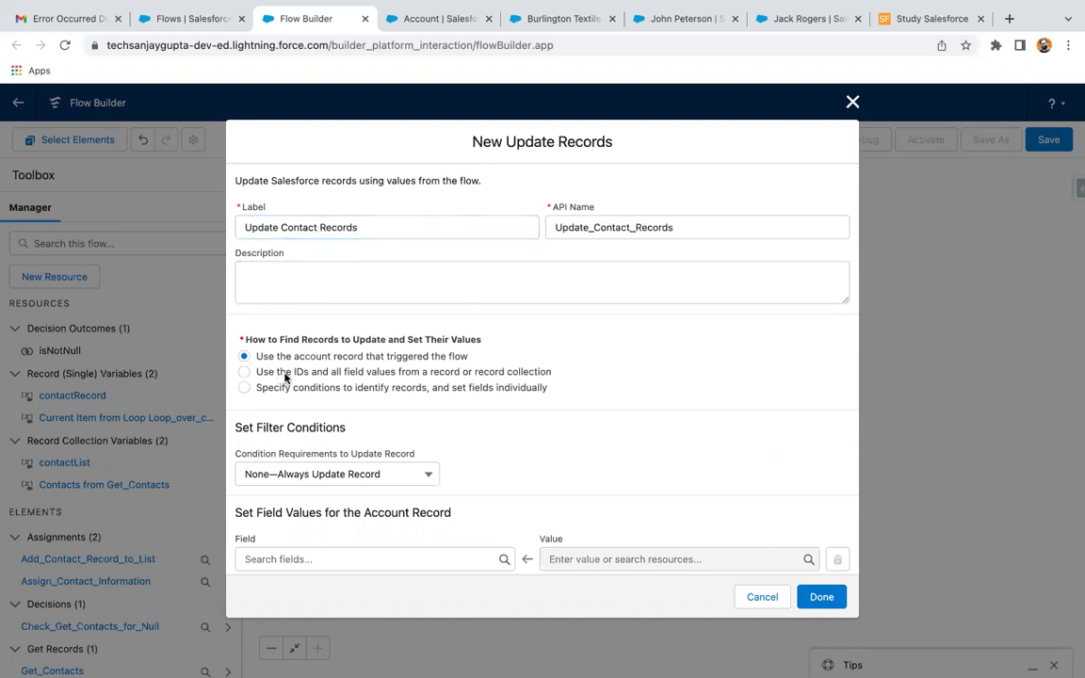
- Have the element update records using the IDs and all field values from the contactList collection, and finish it
click(336, 373)
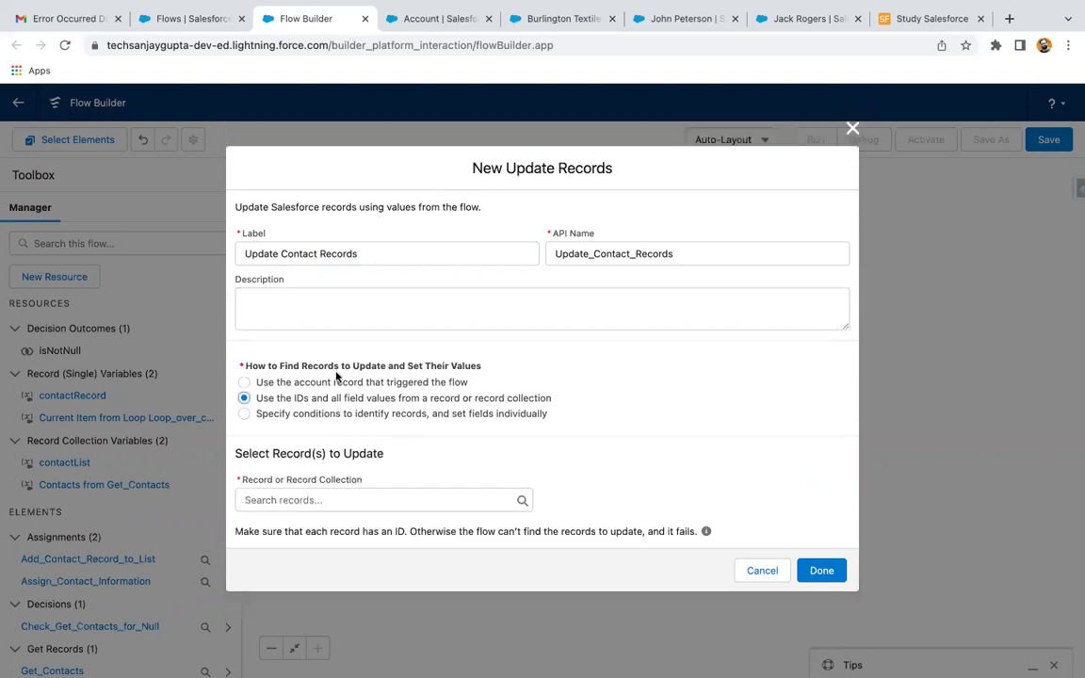
click(333, 498)
text(contactlist)
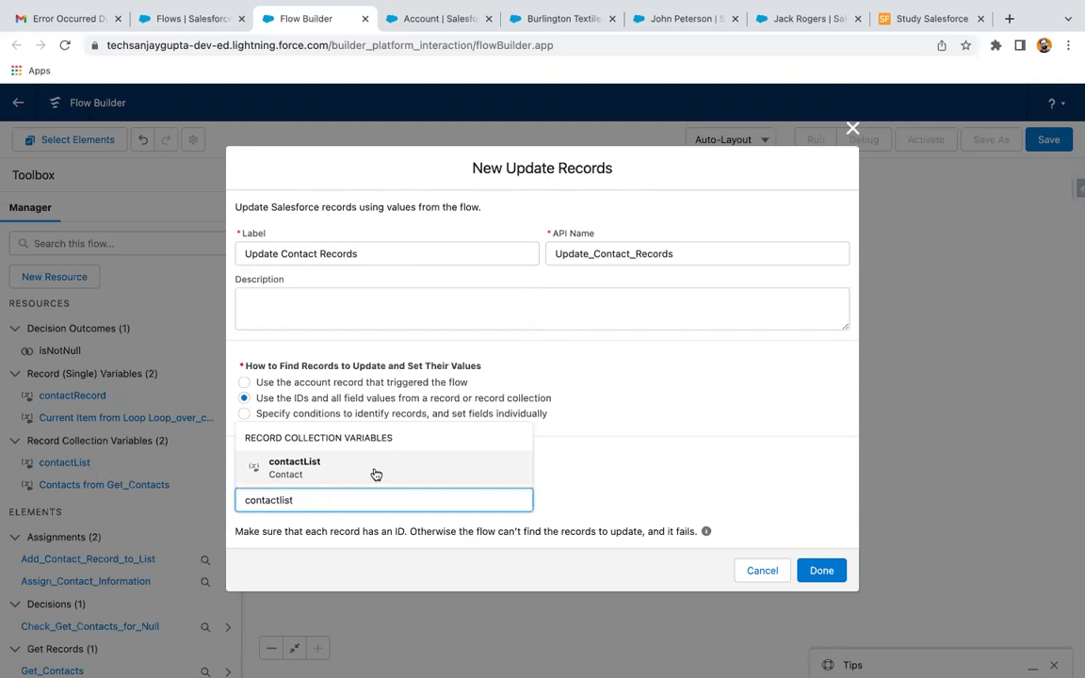
key(Return)
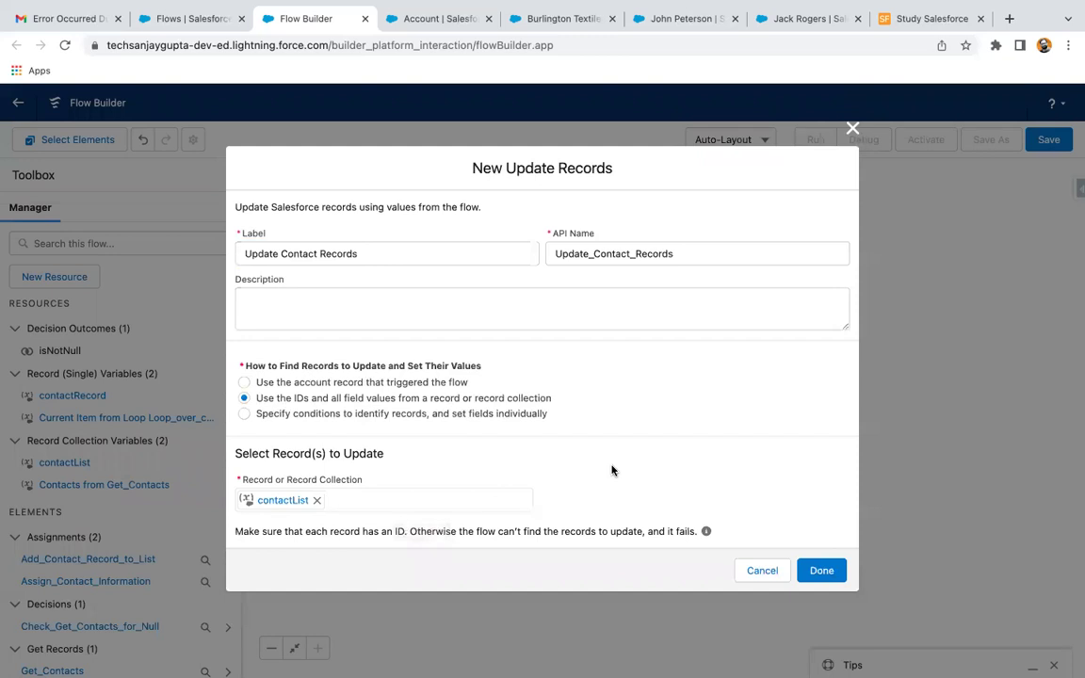
click(822, 572)
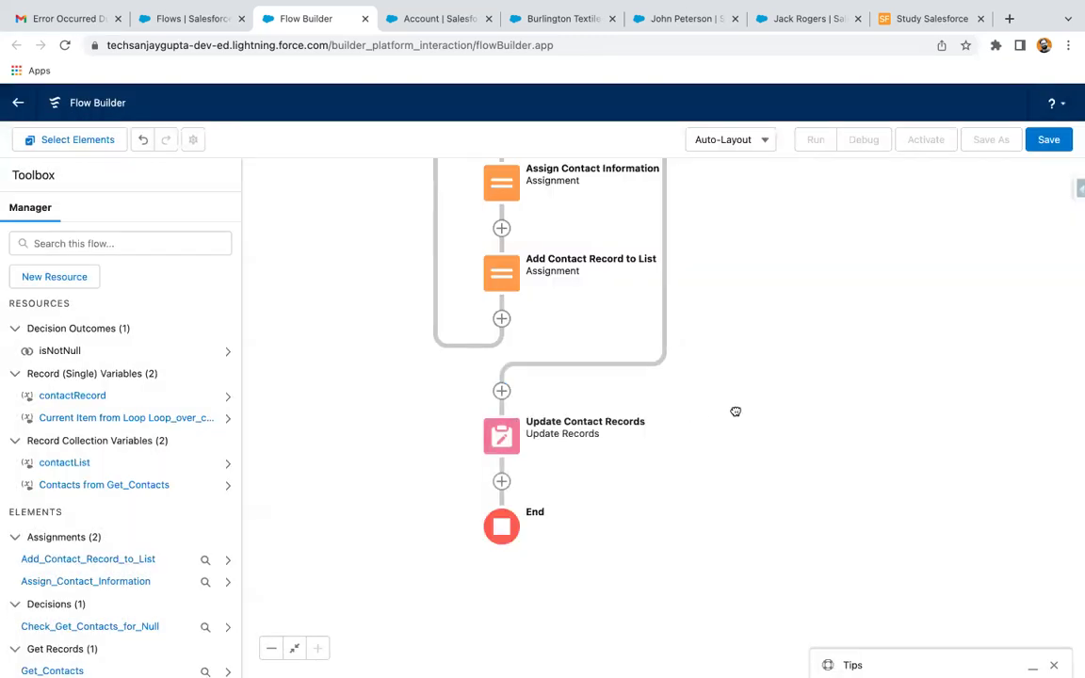
- Save the flow with the label "Update Contact Phone using Loop" and activate it
drag(737, 412, 730, 530)
drag(760, 356, 743, 548)
scroll(866, 405, up, 3)
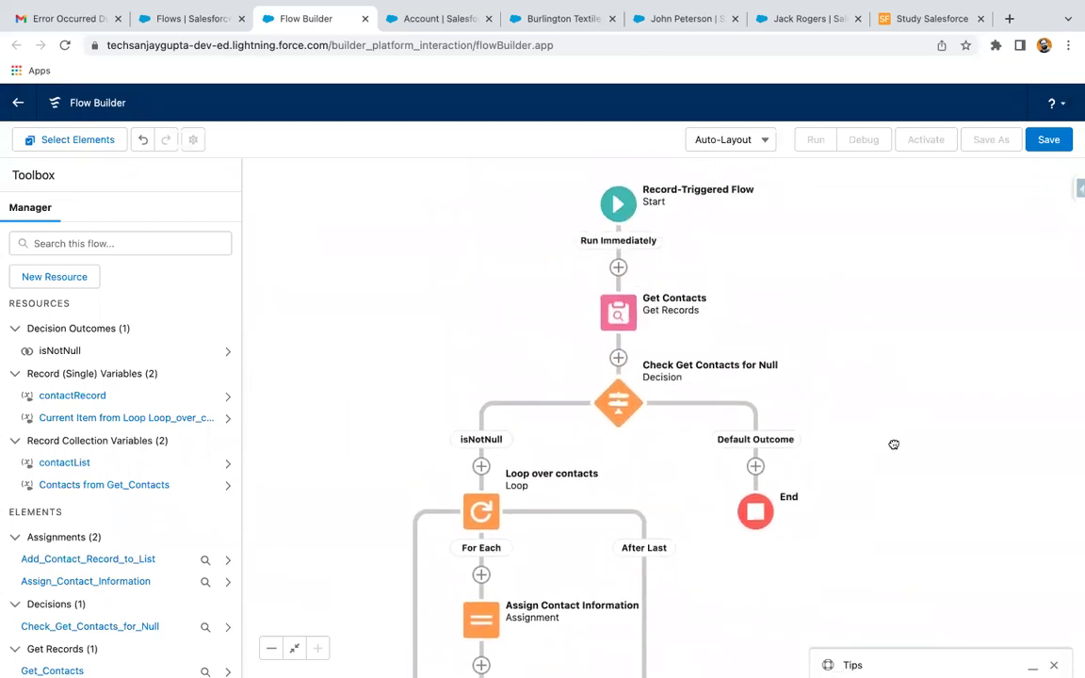
click(1048, 140)
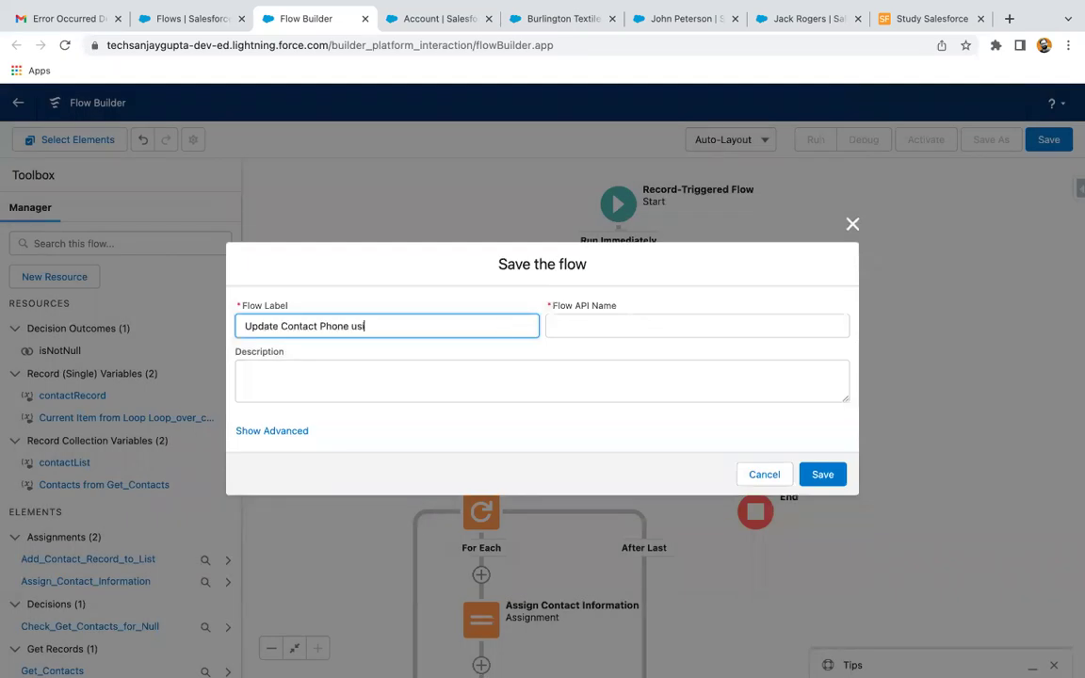
click(528, 432)
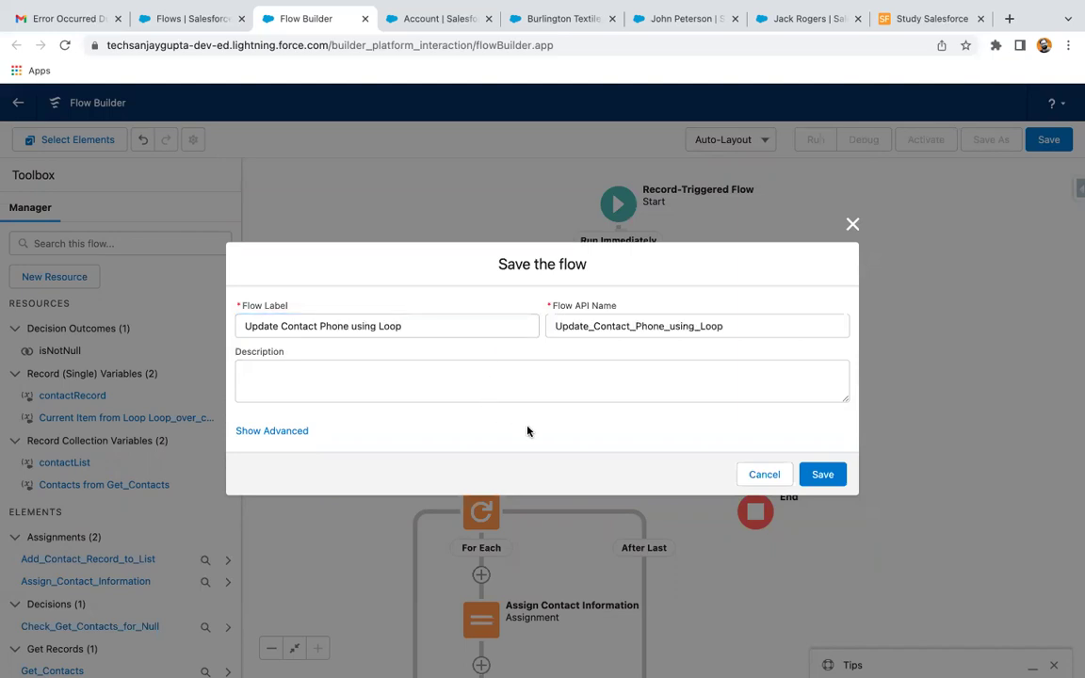
click(822, 473)
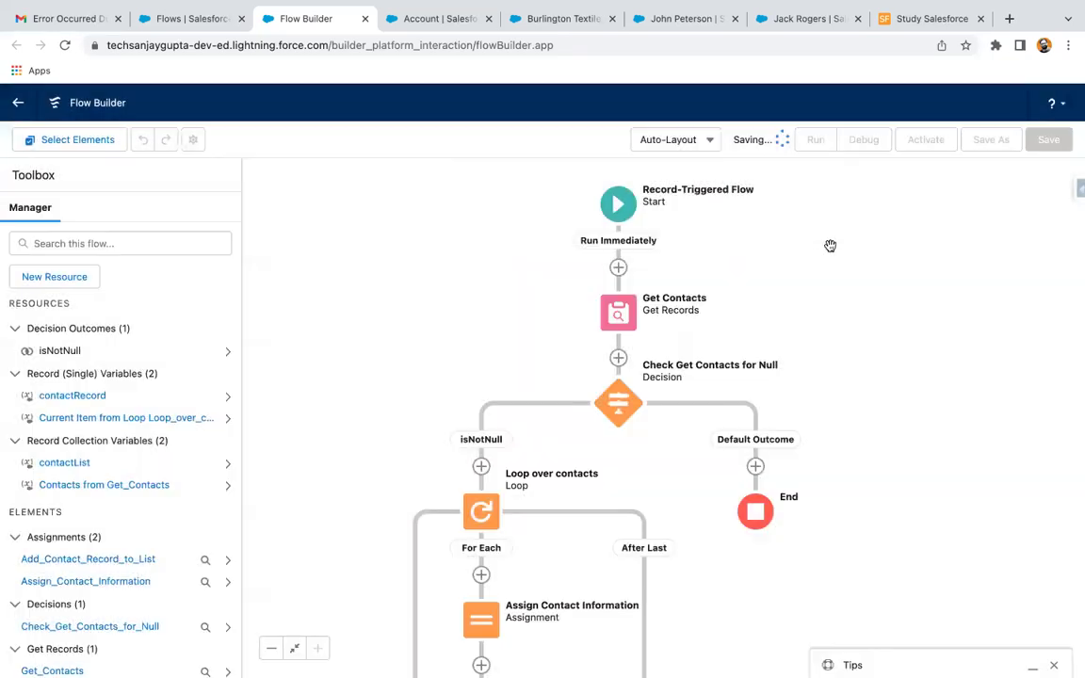
click(926, 139)
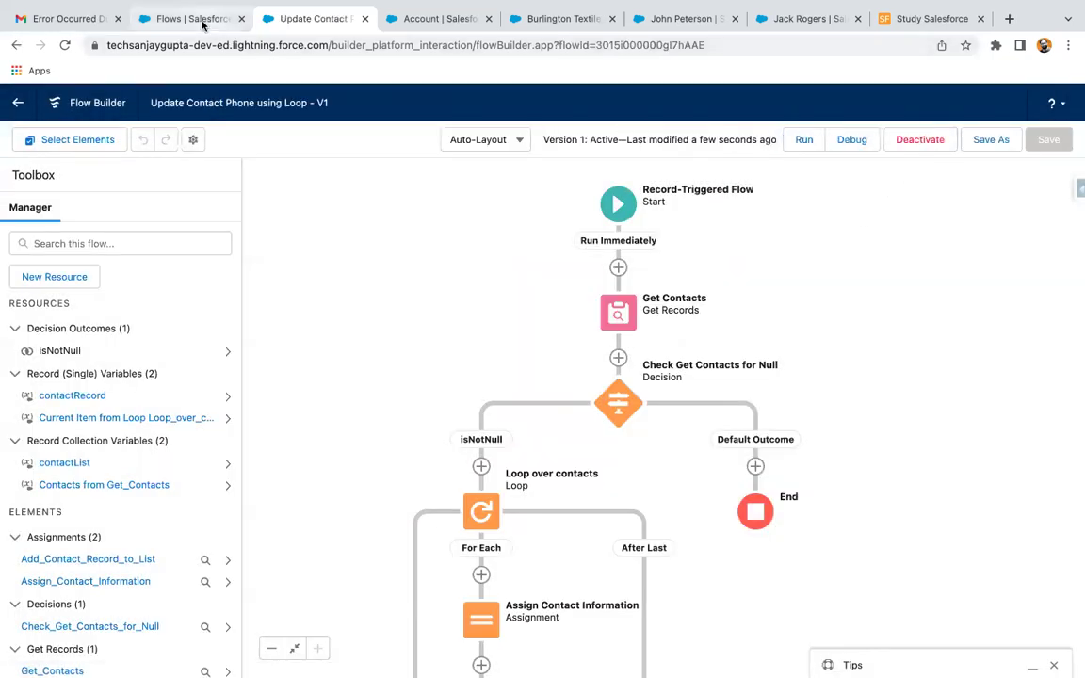
- Reload the Flows list in Setup and check the active status of Update Contact Phone using Loop
click(201, 25)
click(67, 46)
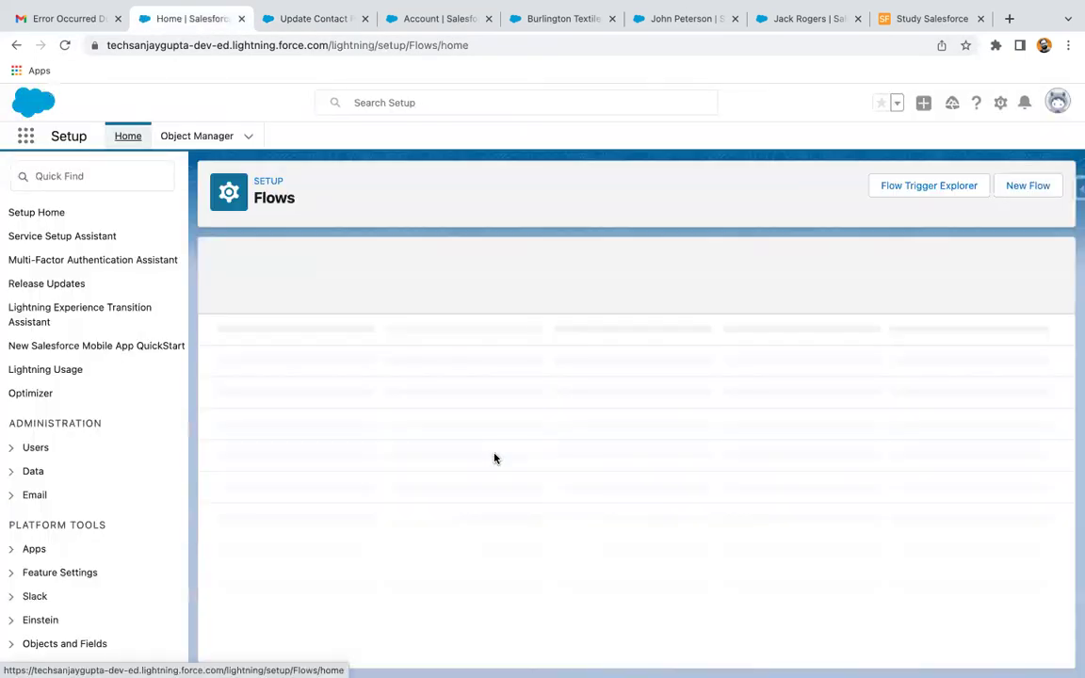
scroll(496, 515, down, 10)
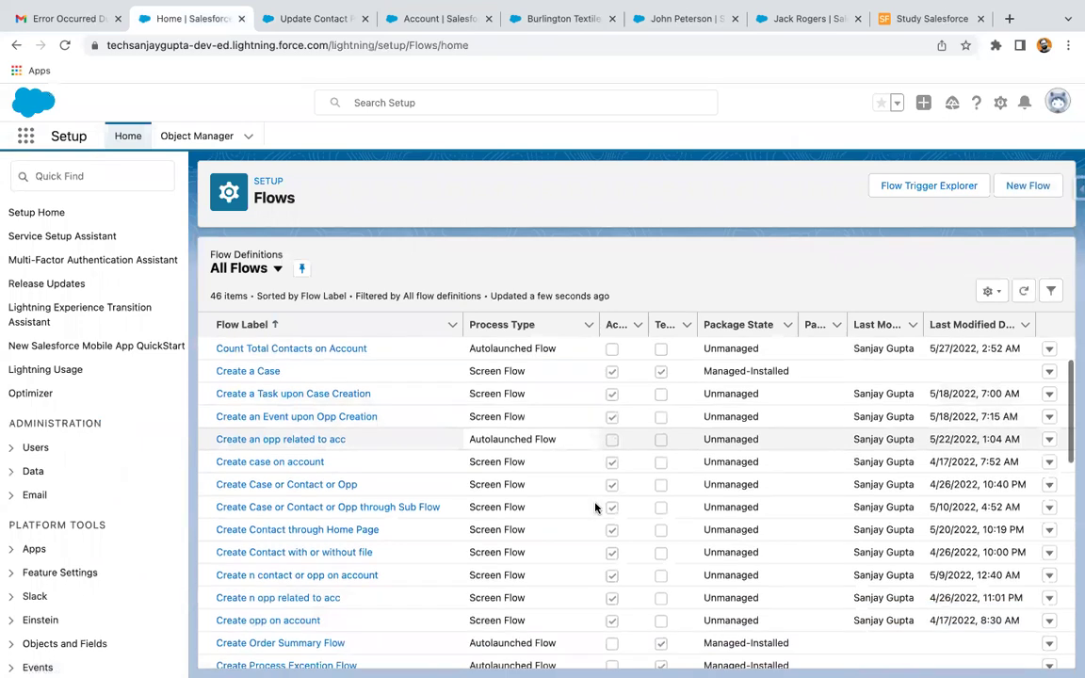
scroll(497, 515, down, 5)
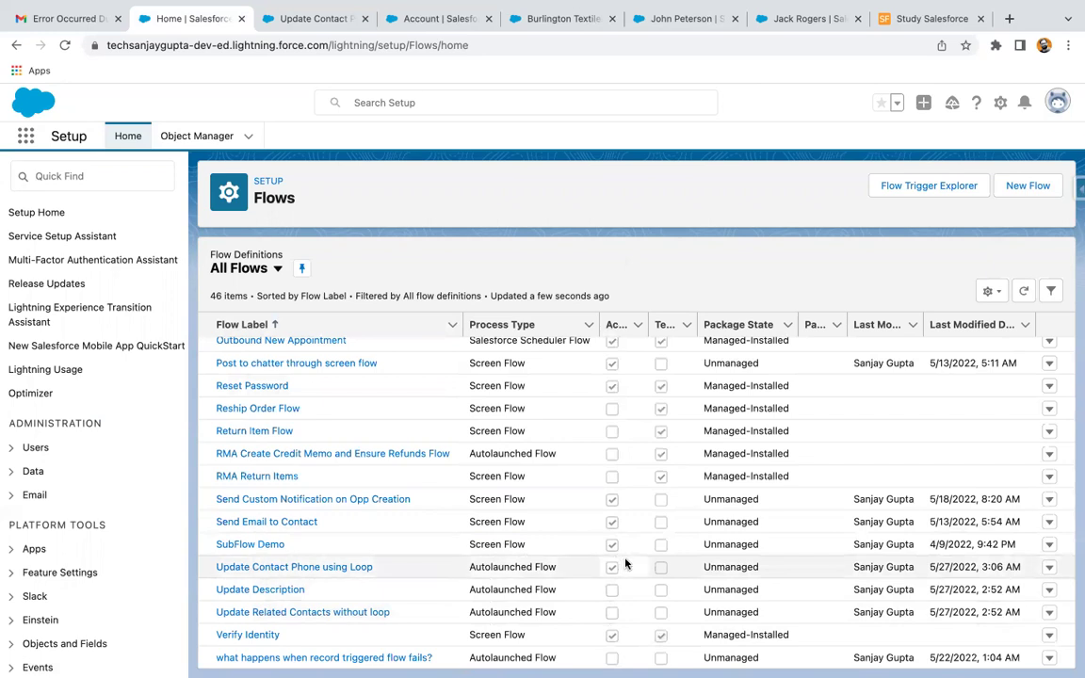
- On the Burlington Textiles Corp of America account, replace the last four digits of the Phone number and save the record
click(563, 21)
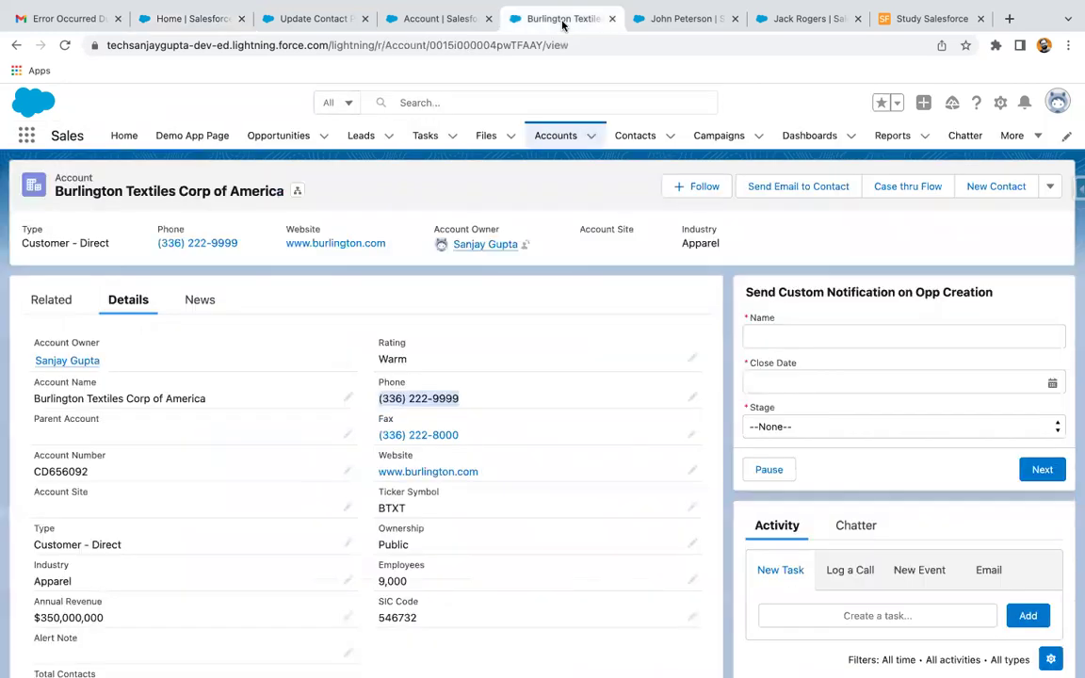
click(43, 303)
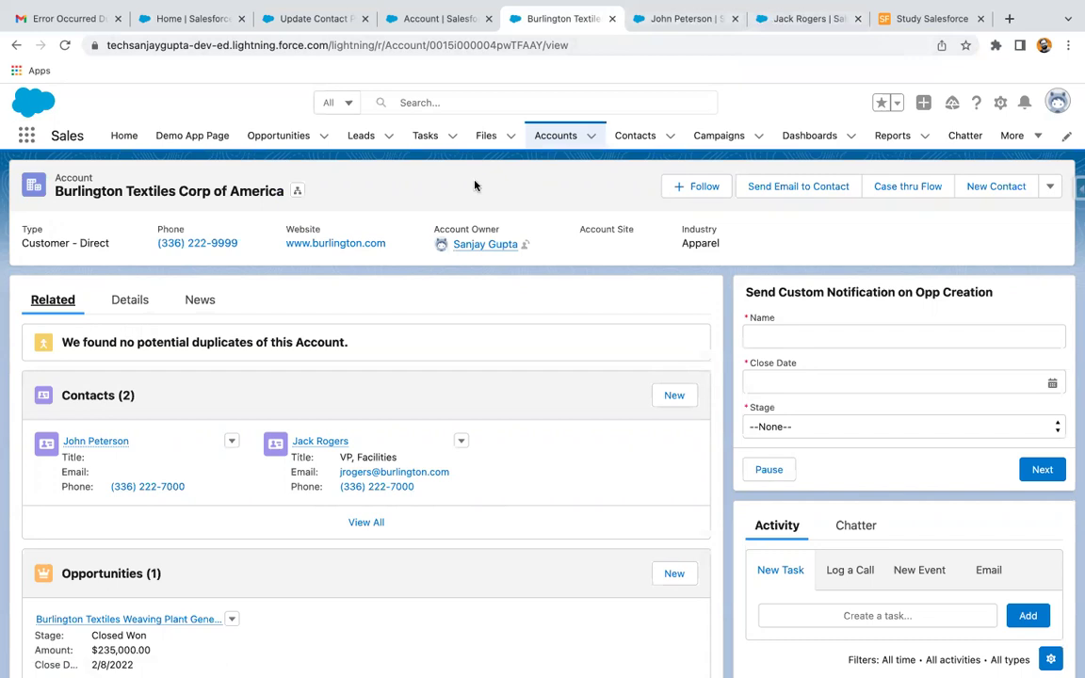
click(123, 300)
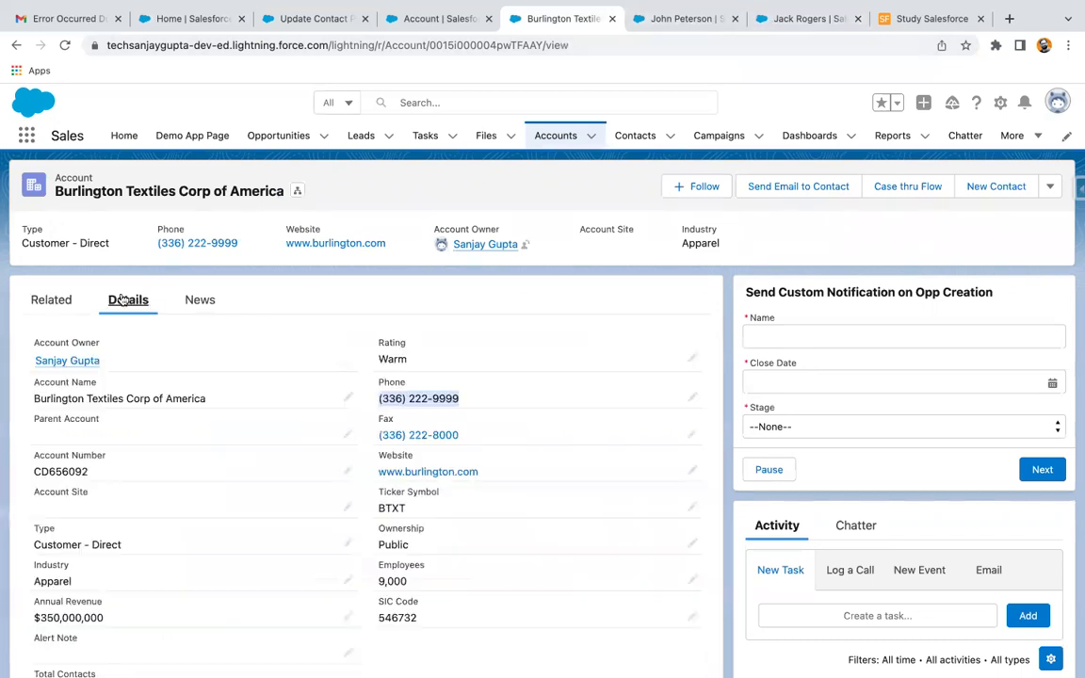
click(692, 397)
key(BackSpace)
text(0000)
key(Return)
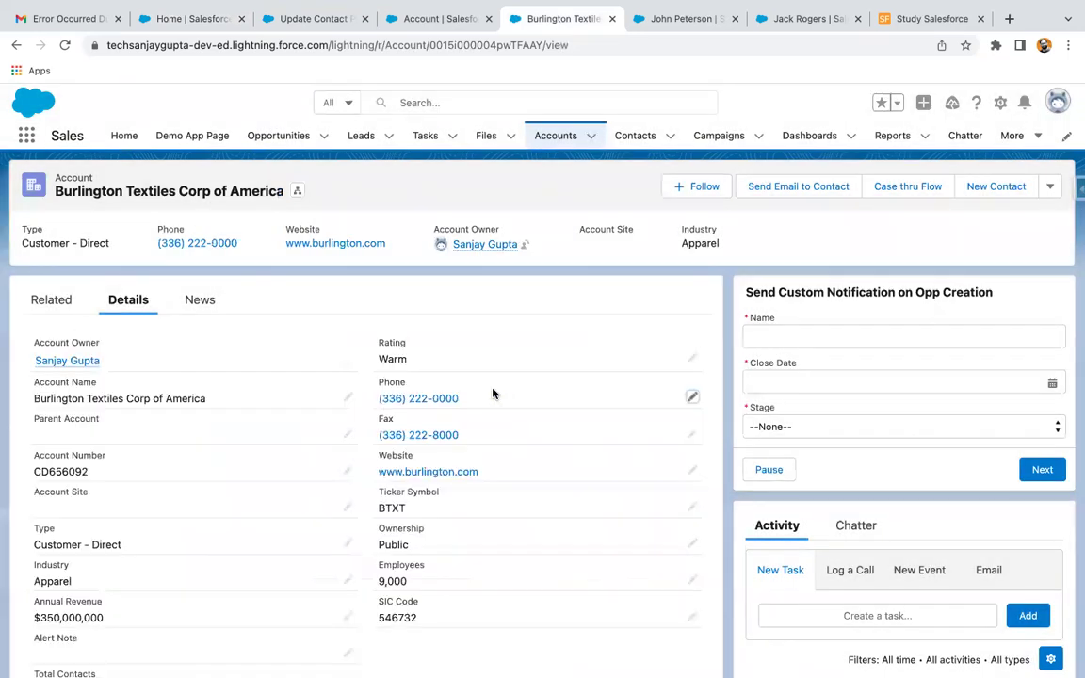
- Reload both related contact records, check the Home Phone field in their details, and return to the flow
click(667, 23)
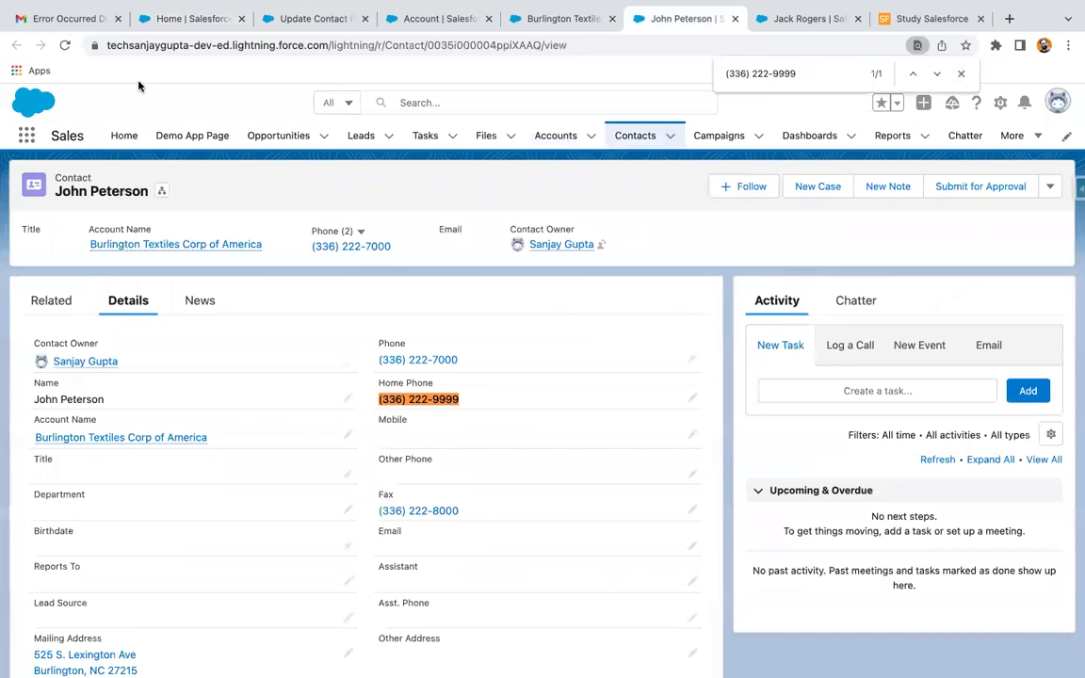
click(64, 45)
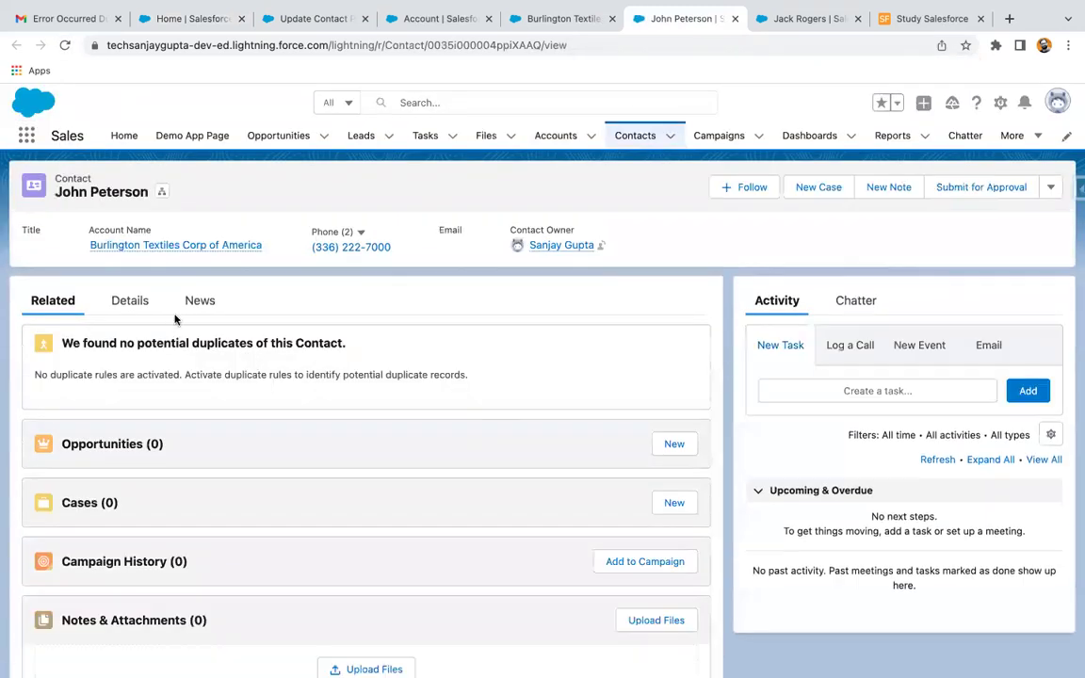
click(141, 302)
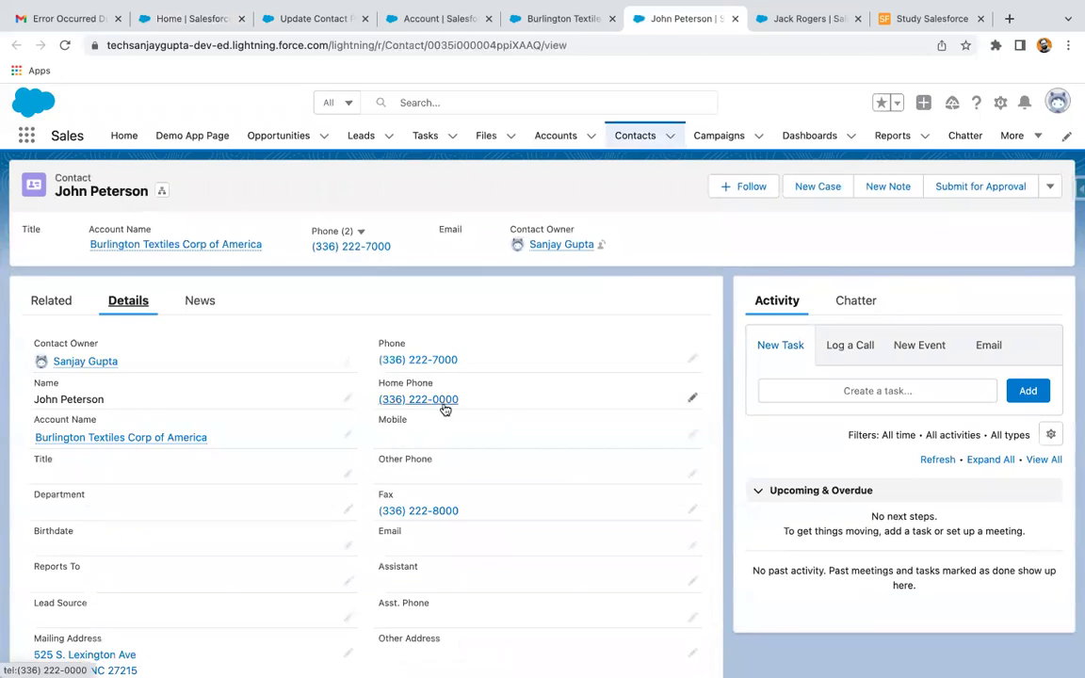
click(806, 18)
key(super+r)
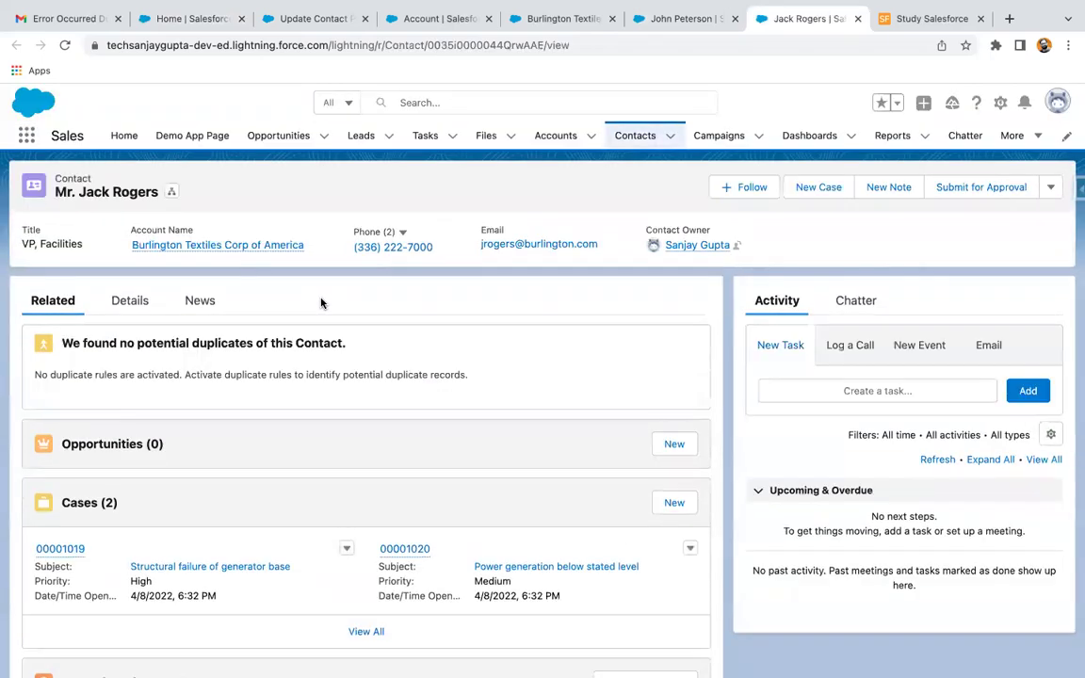
click(130, 301)
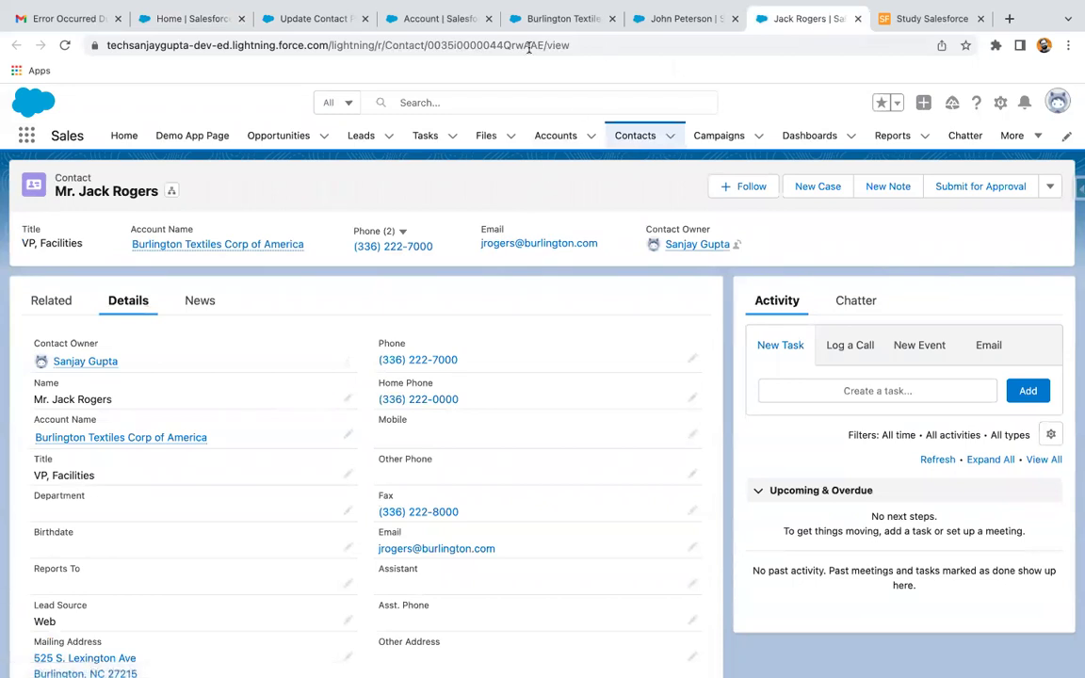
click(397, 22)
click(329, 23)
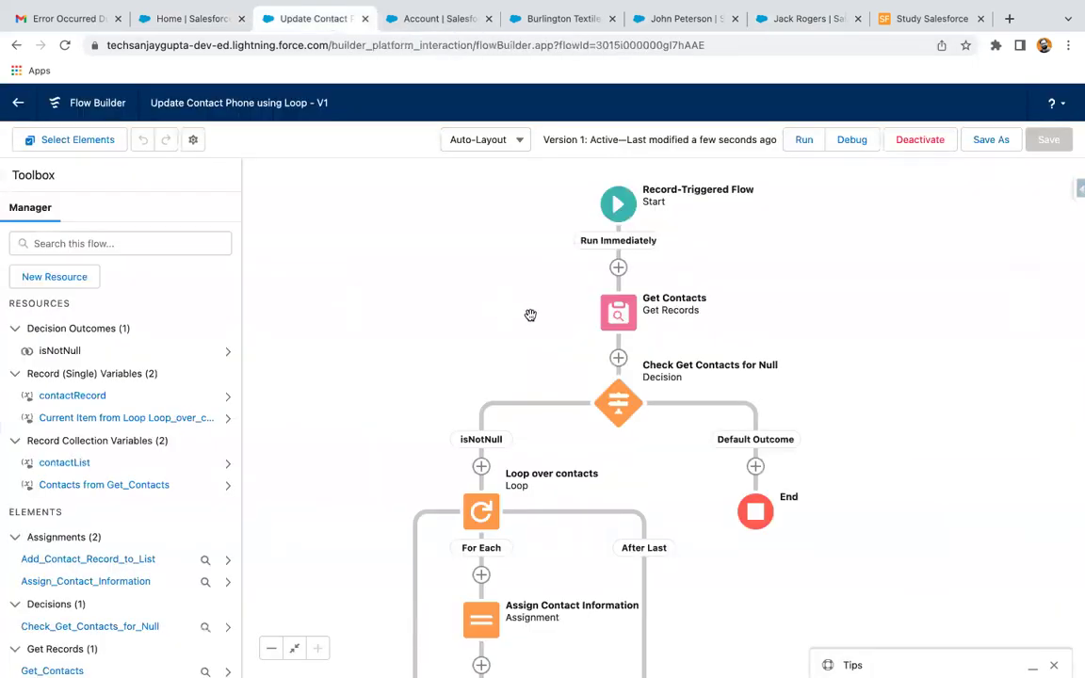